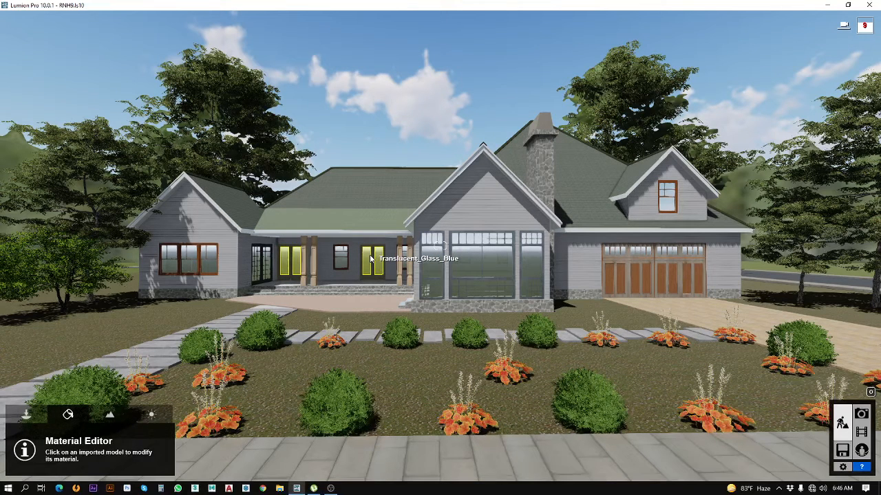
Step: Select the imported house model and move it to Layer 5
{"action": "left_click", "coordinate": [26, 416]}
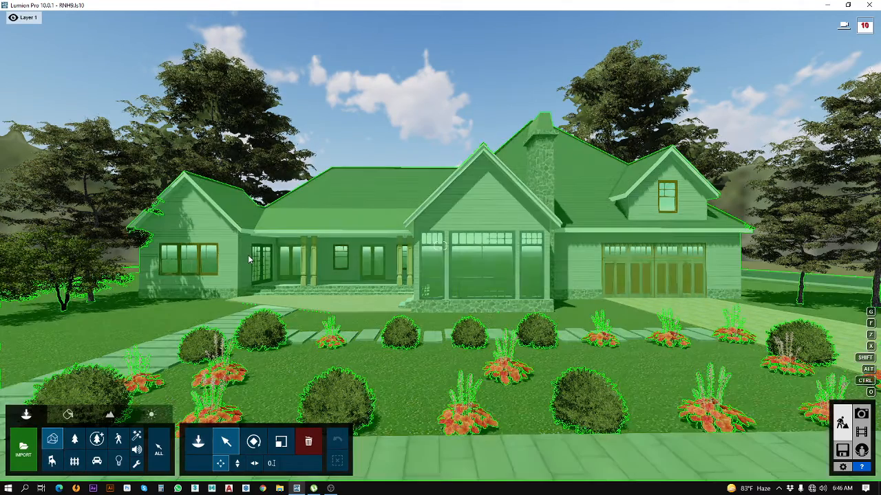
{"action": "left_click", "coordinate": [249, 257]}
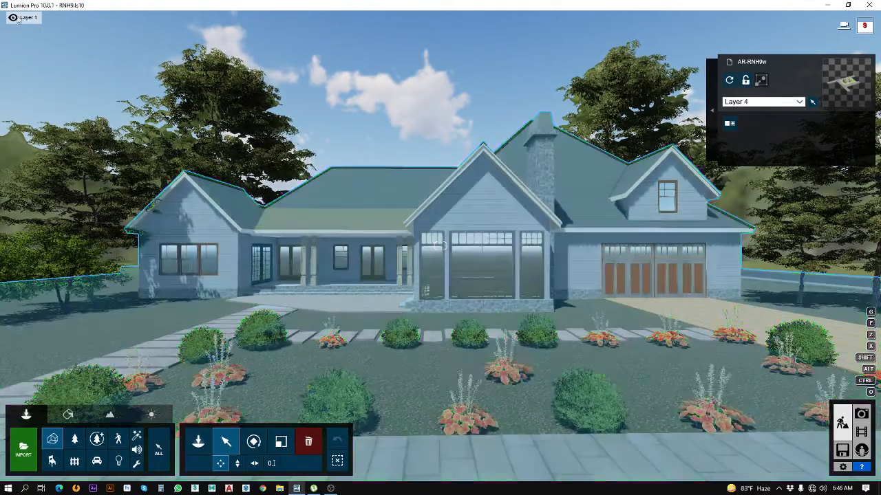
{"action": "mouse_move", "coordinate": [19, 19]}
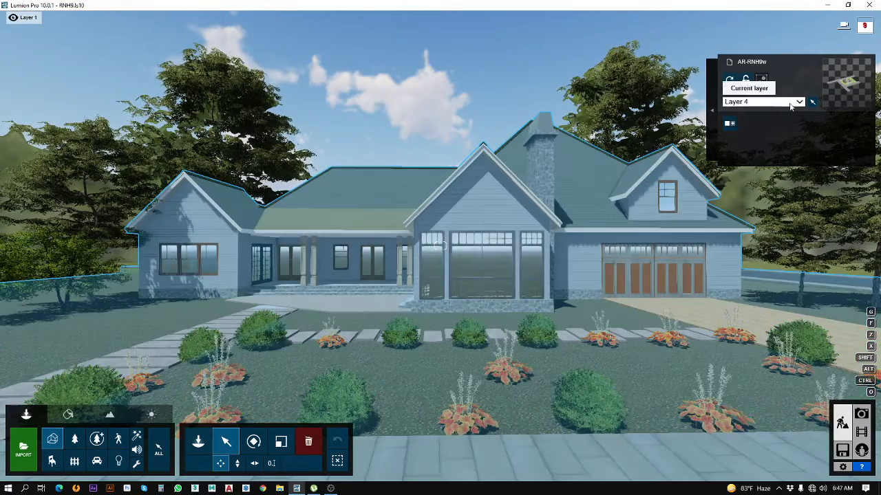
{"action": "left_click", "coordinate": [791, 102]}
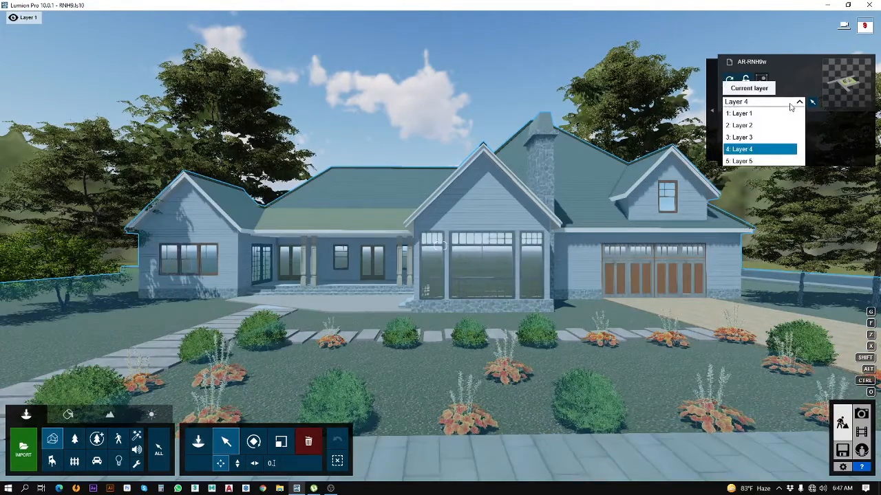
{"action": "left_click", "coordinate": [749, 162]}
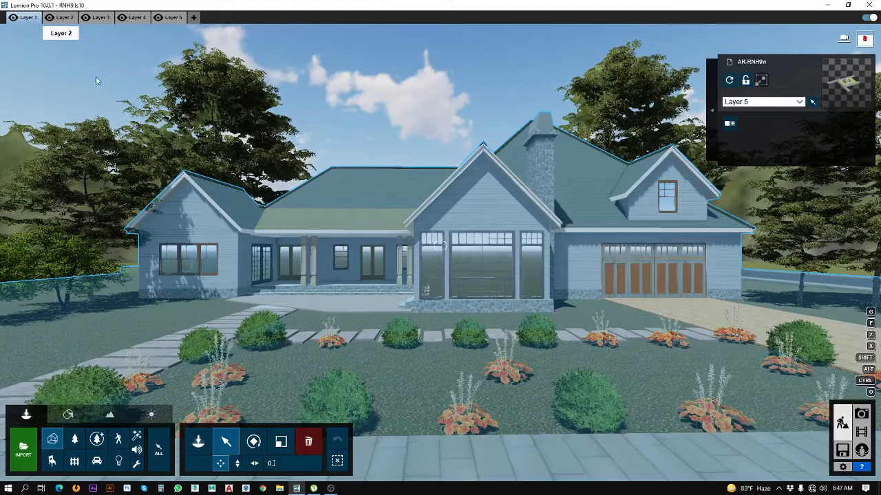
Step: Deselect the house, then hide Layer 5 and show it again to check which objects it holds
{"action": "key", "text": "ctrl+a"}
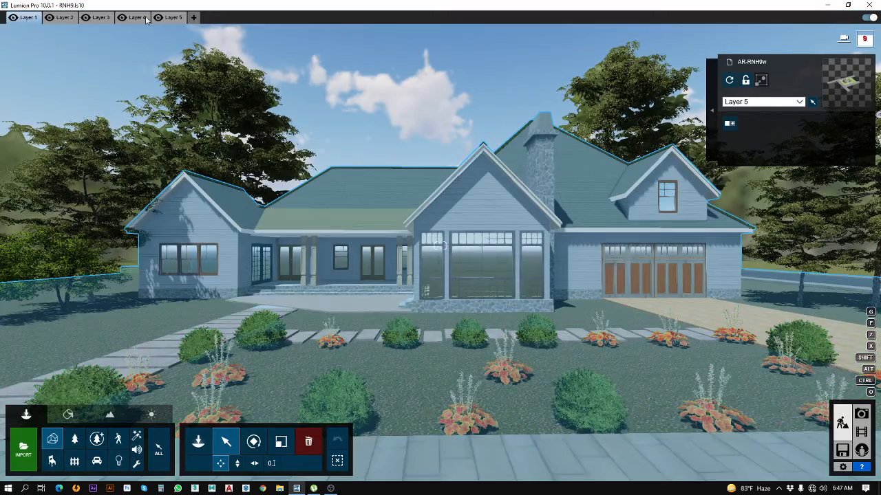
{"action": "left_click", "coordinate": [158, 17]}
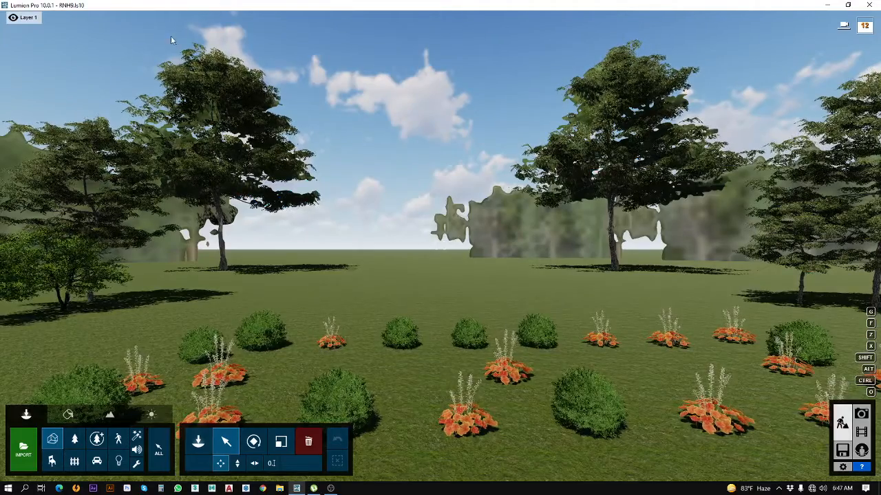
{"action": "left_click", "coordinate": [157, 17]}
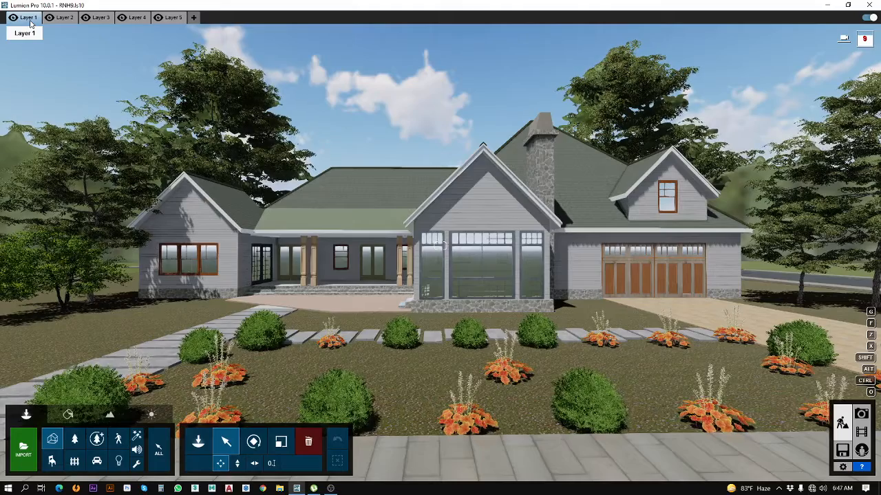
Step: Make Layer 5 the current layer and hide Layer 1 with its trees and plants
{"action": "left_click", "coordinate": [62, 20]}
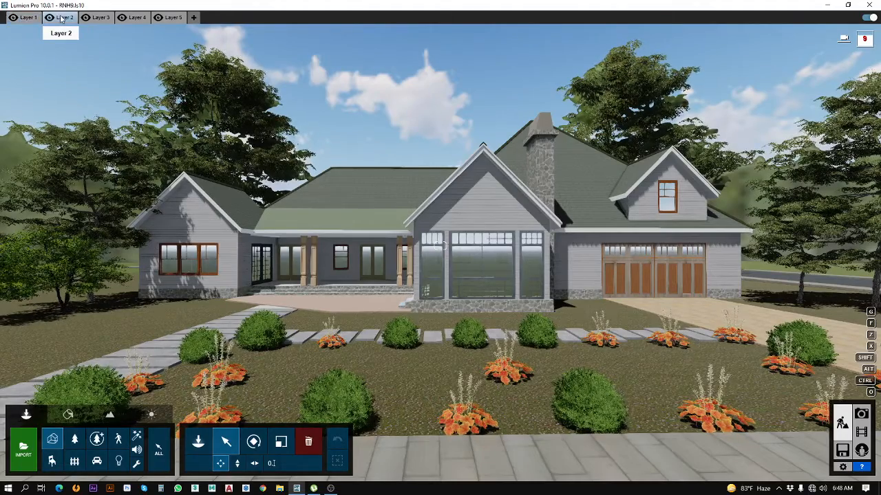
{"action": "left_click", "coordinate": [28, 21]}
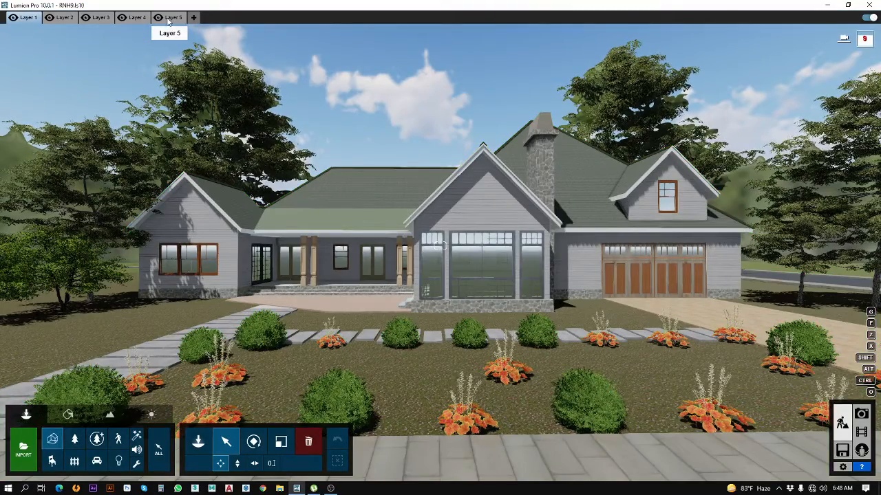
{"action": "left_click", "coordinate": [170, 18]}
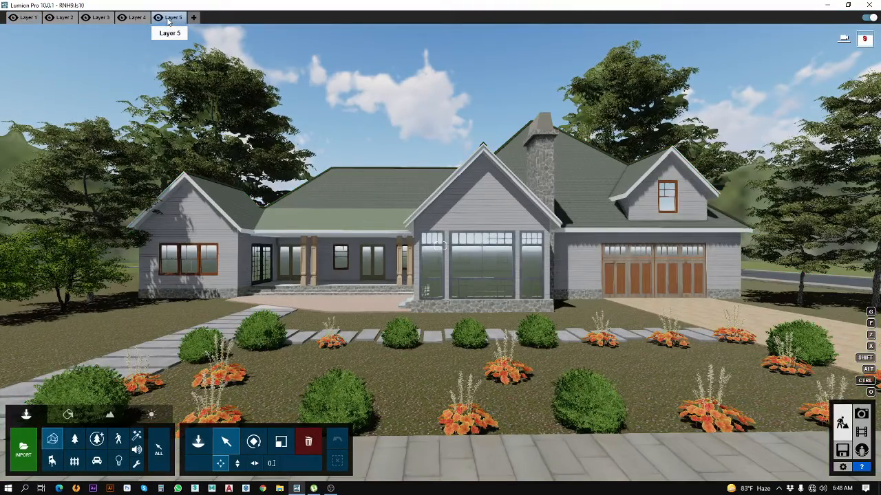
{"action": "left_click", "coordinate": [13, 18]}
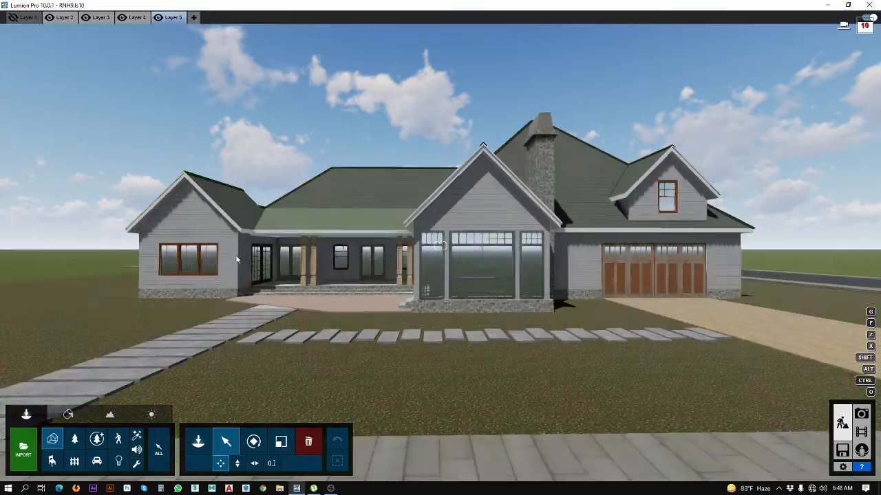
Step: Open the material of the main roof for editing and slightly lower its colorization
{"action": "key", "text": "w"}
{"action": "key", "text": "w"}
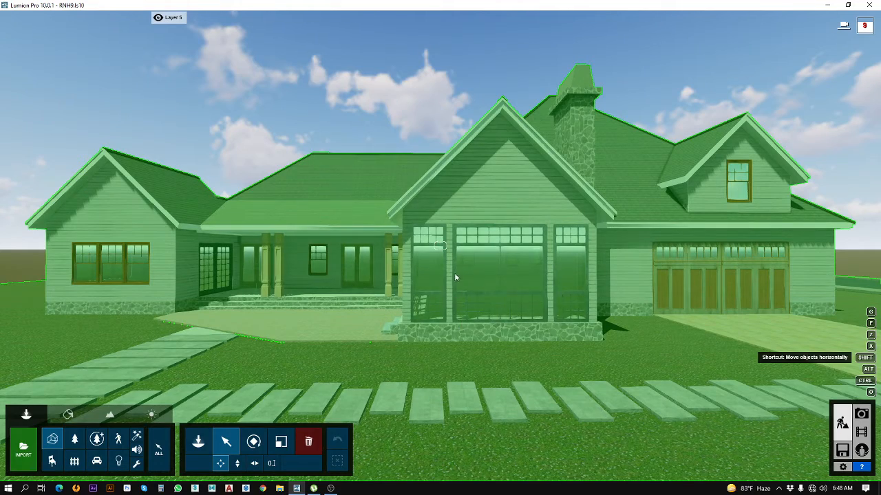
{"action": "key", "text": "q"}
{"action": "key", "text": "q"}
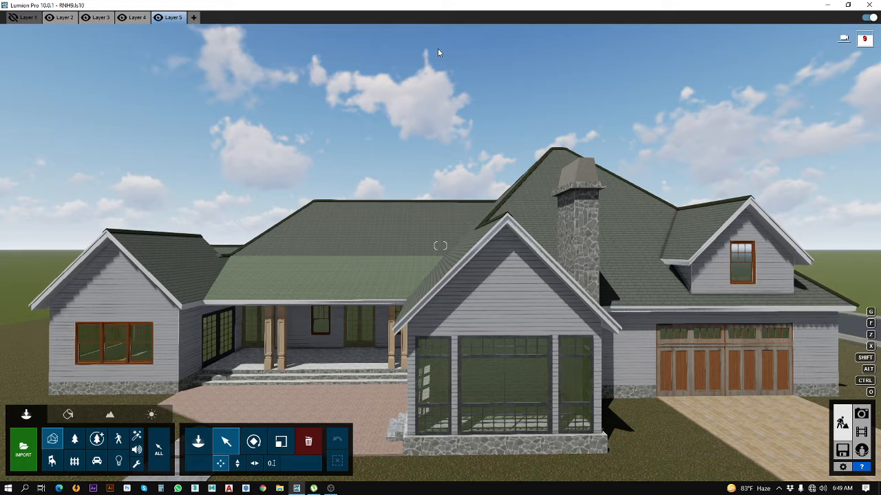
{"action": "left_click", "coordinate": [68, 415]}
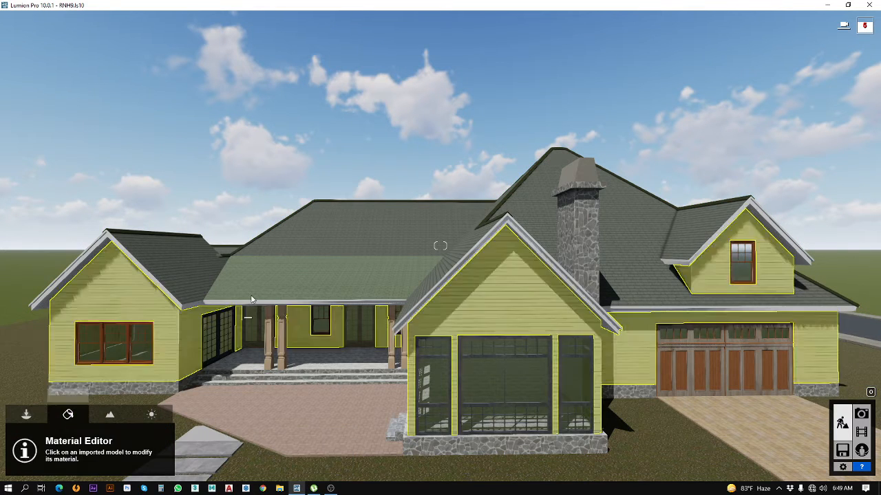
{"action": "left_click", "coordinate": [252, 299]}
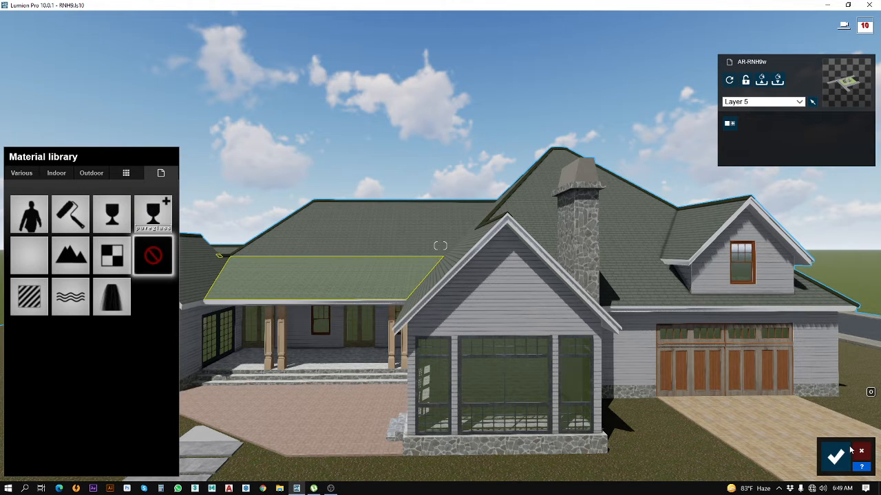
{"action": "key", "text": "Escape"}
{"action": "left_click", "coordinate": [192, 268]}
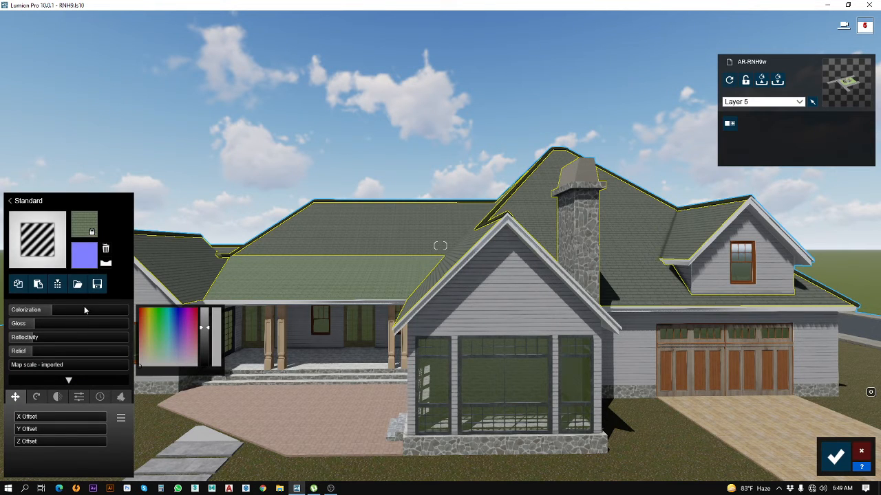
{"action": "left_click_drag", "start_coordinate": [84, 310], "coordinate": [49, 315]}
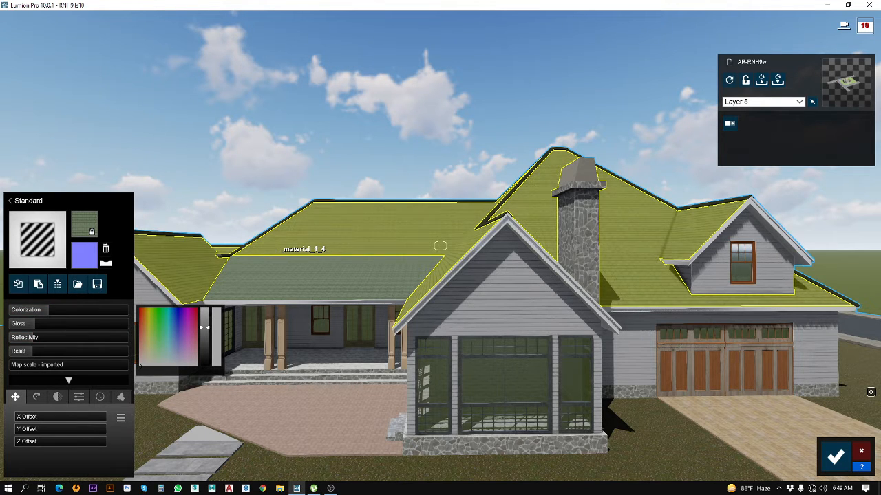
Step: Assign the Standard material to the lower porch roof and keep that surface selected for editing
{"action": "right_click_drag", "start_coordinate": [276, 249], "coordinate": [413, 226]}
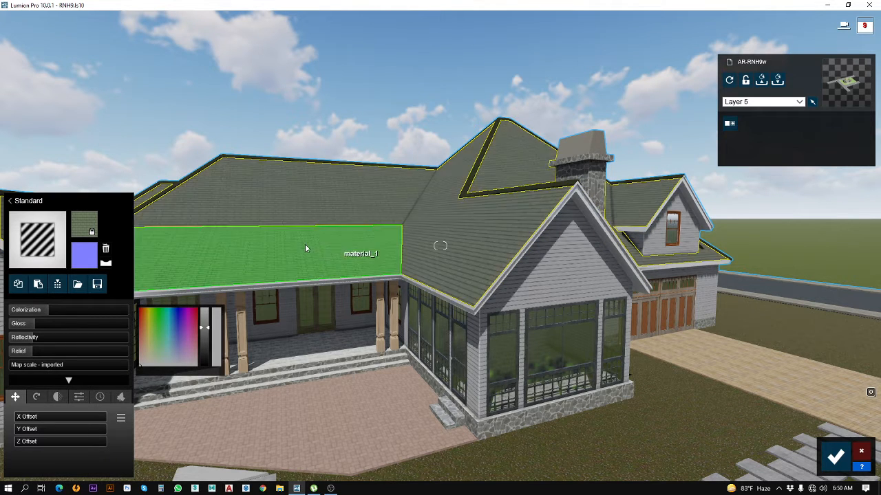
{"action": "left_click", "coordinate": [306, 247]}
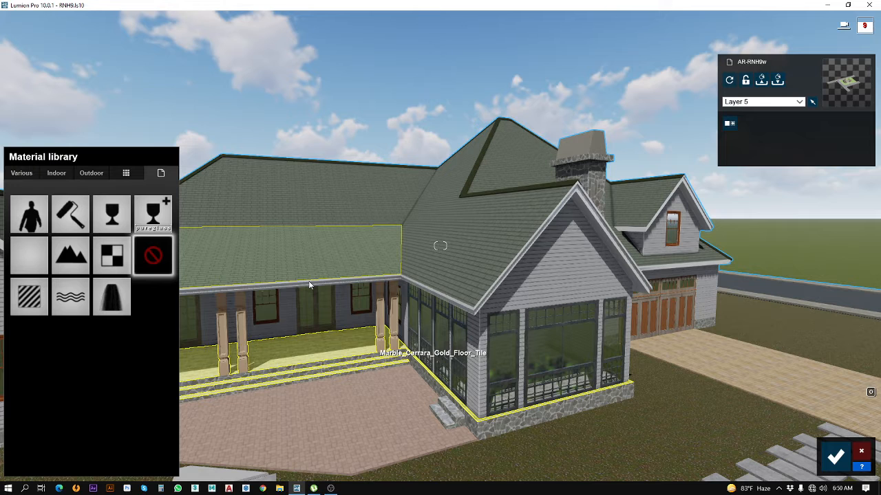
{"action": "left_click", "coordinate": [30, 309]}
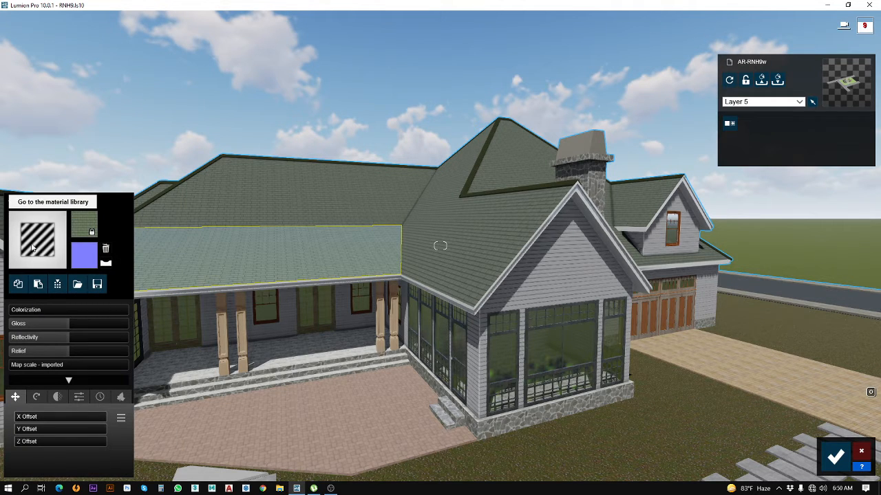
{"action": "left_click", "coordinate": [265, 337]}
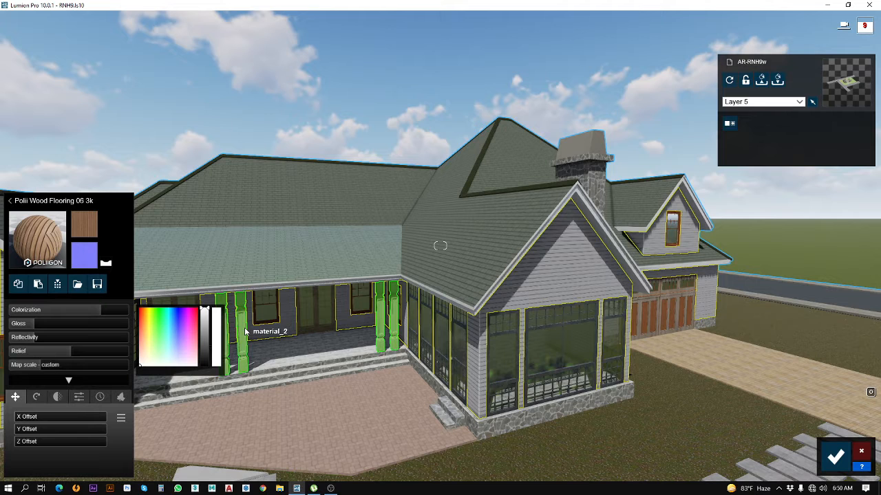
{"action": "left_click", "coordinate": [238, 258]}
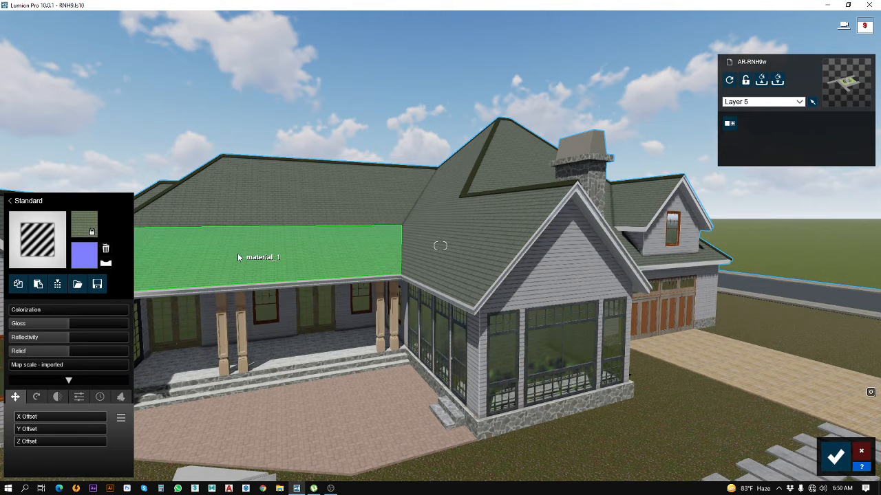
Step: Lower the porch roof's gloss and relief, set its reflectivity to about 0.4, add some weathering and save the material
{"action": "left_click", "coordinate": [34, 323]}
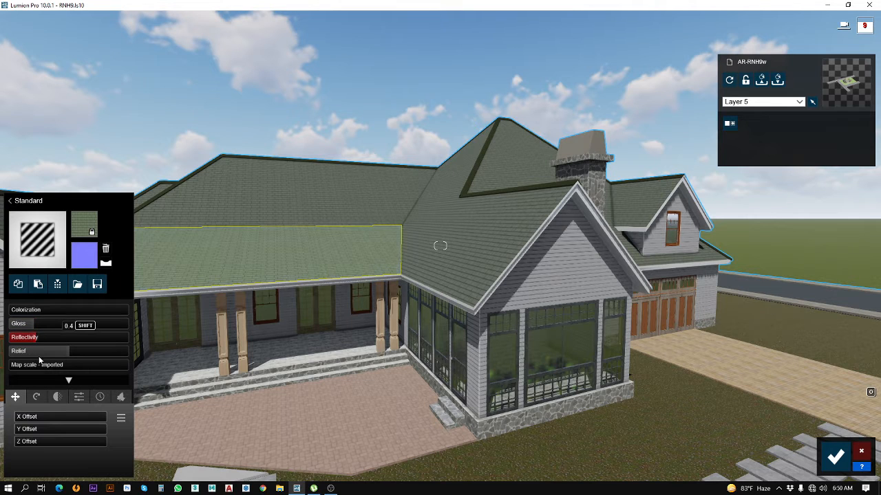
{"action": "left_click", "coordinate": [36, 351]}
{"action": "left_click", "coordinate": [99, 397]}
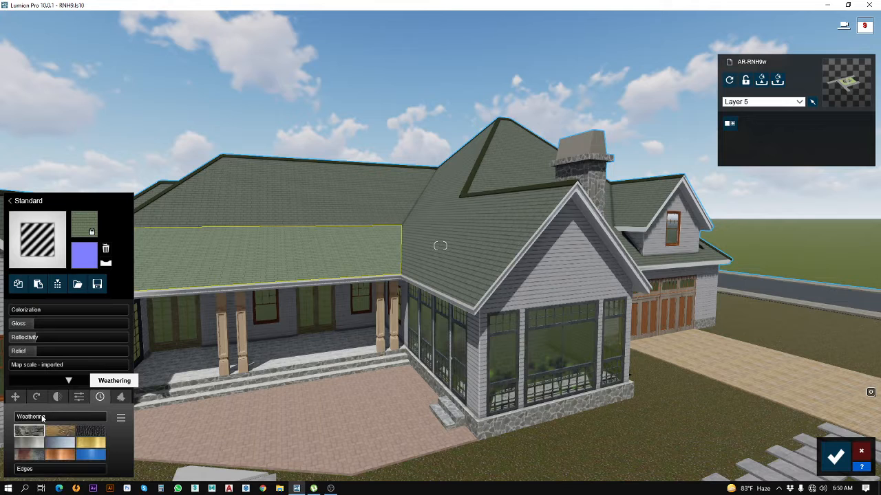
{"action": "left_click_drag", "start_coordinate": [48, 417], "coordinate": [50, 417]}
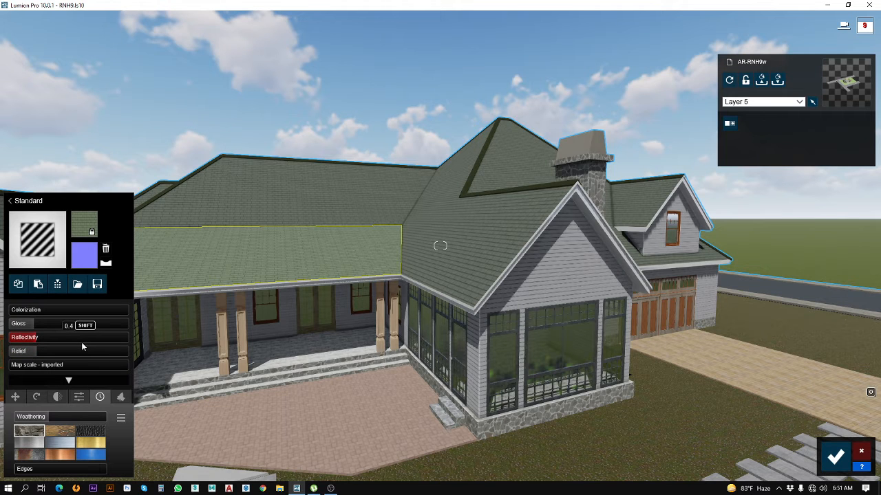
{"action": "left_click", "coordinate": [834, 457]}
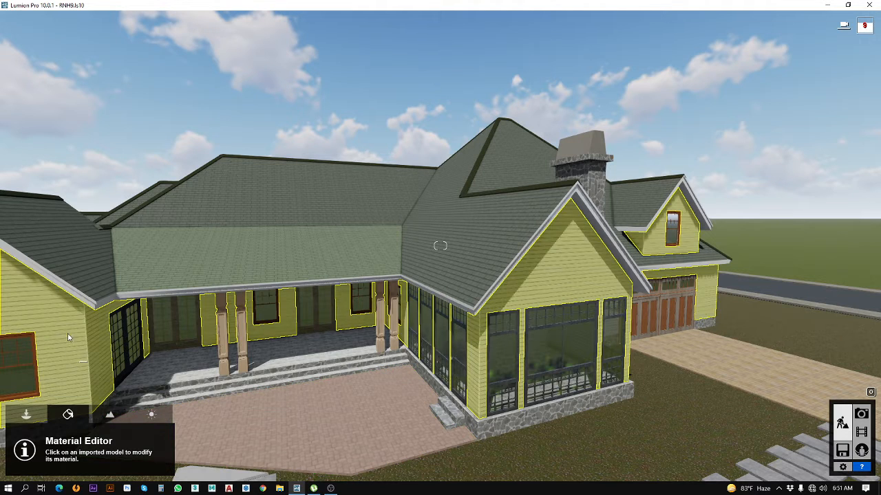
Step: Give the stone foundation and entrance steps a Standard material with reduced gloss, reflectivity and relief and some weathering
{"action": "right_click_drag", "start_coordinate": [263, 352], "coordinate": [230, 372]}
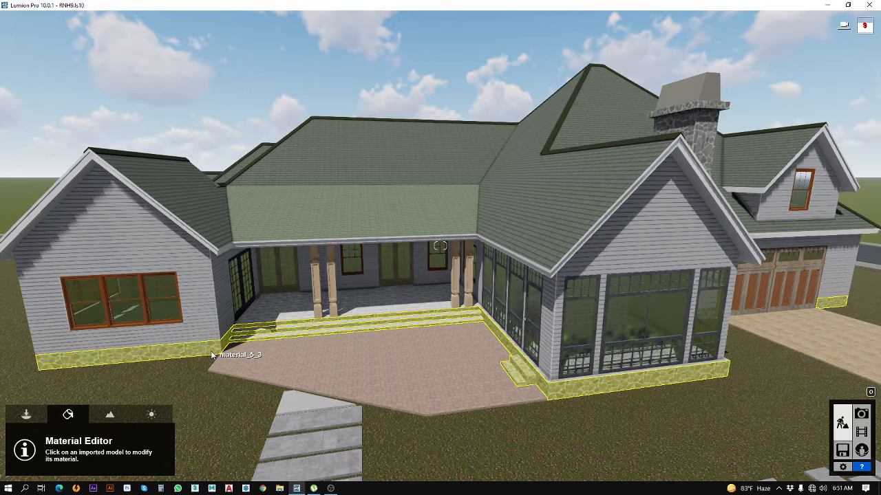
{"action": "left_click", "coordinate": [212, 355]}
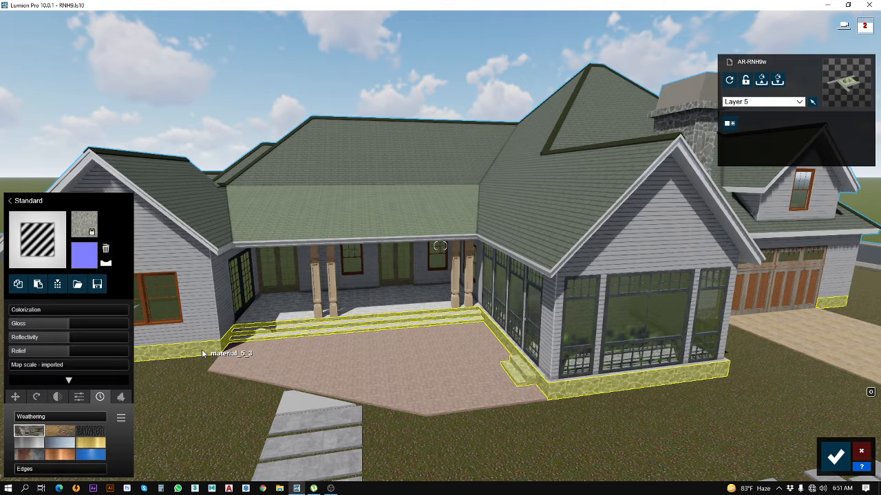
{"action": "left_click", "coordinate": [36, 324]}
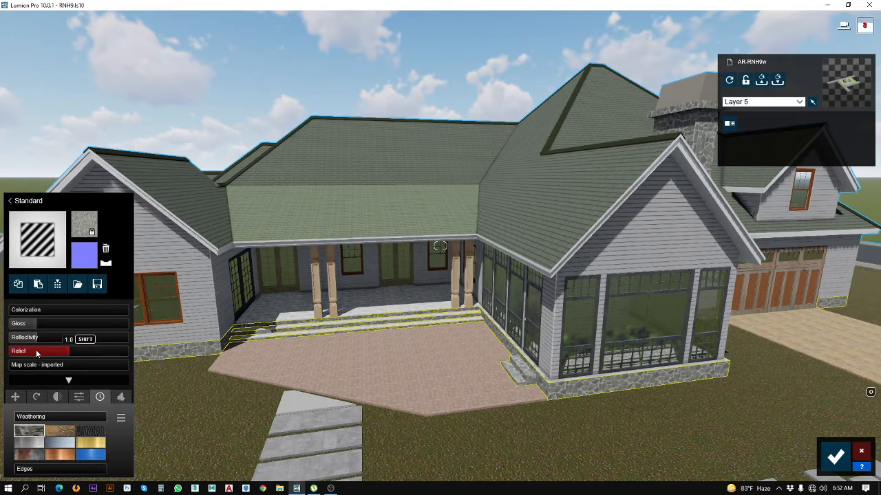
{"action": "left_click", "coordinate": [36, 350]}
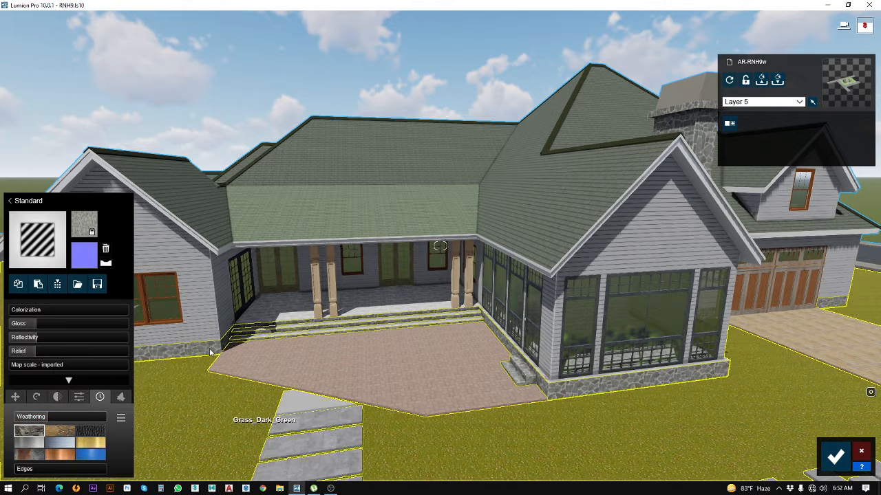
Step: Try the saved White tiles floor material with a larger map scale on the stone foundation and steps, and discard the changes
{"action": "left_click", "coordinate": [77, 286]}
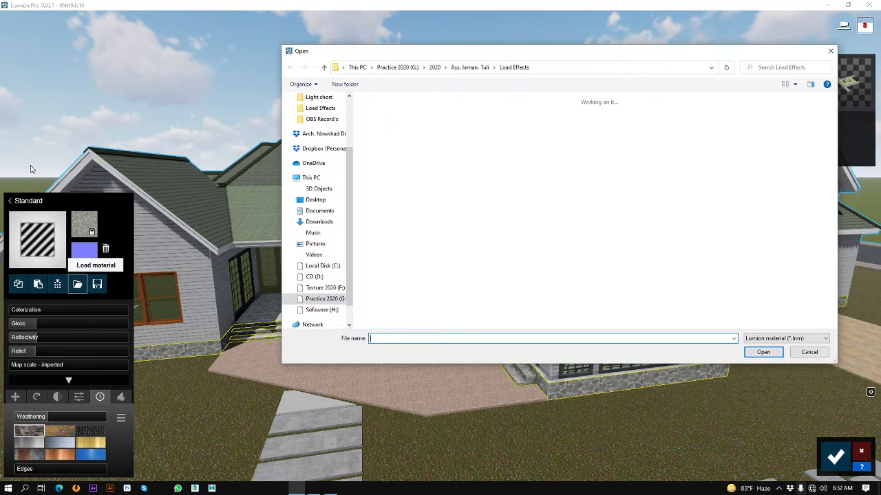
{"action": "left_click", "coordinate": [470, 68]}
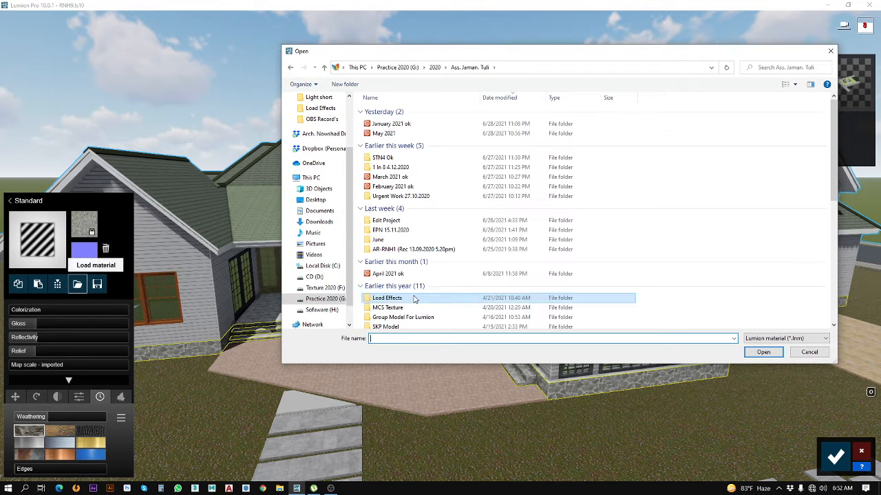
{"action": "double_click", "coordinate": [397, 300]}
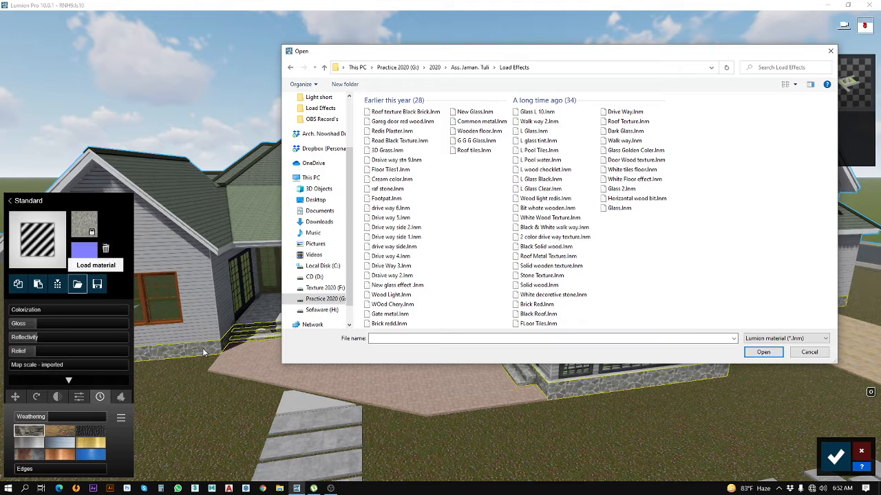
{"action": "left_click", "coordinate": [628, 170]}
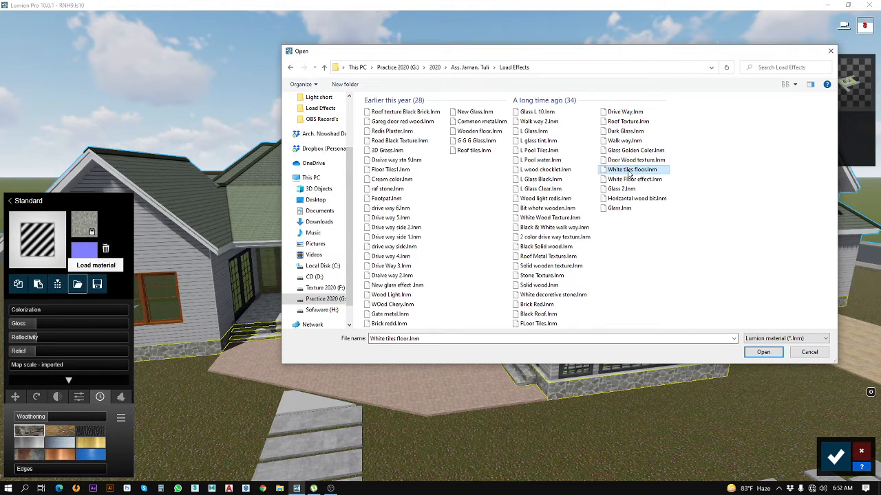
{"action": "left_click", "coordinate": [758, 352]}
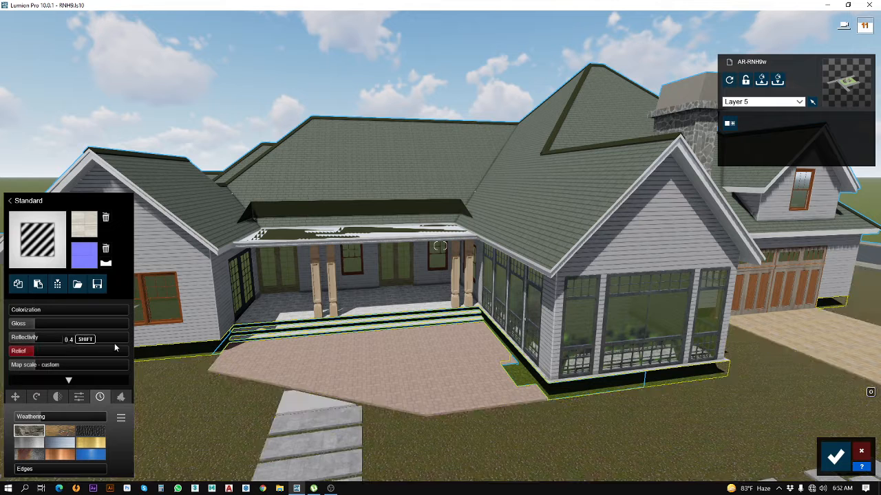
{"action": "left_click", "coordinate": [62, 367]}
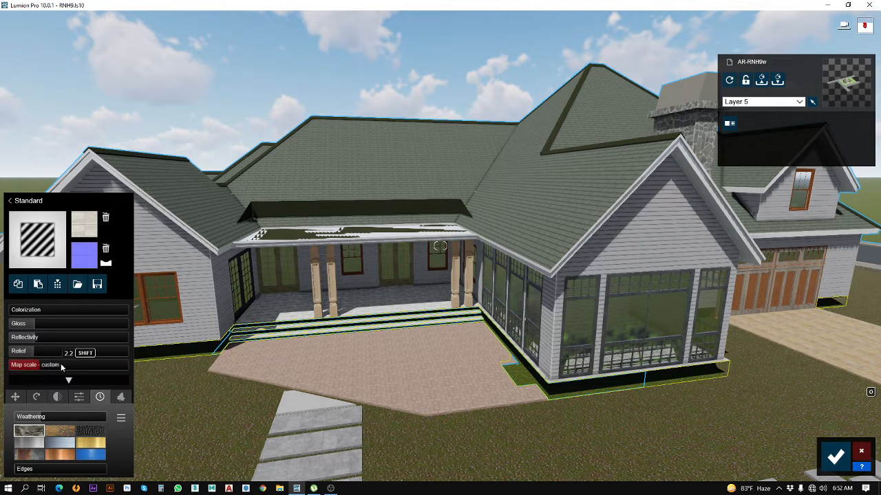
{"action": "left_click_drag", "start_coordinate": [29, 366], "coordinate": [87, 366]}
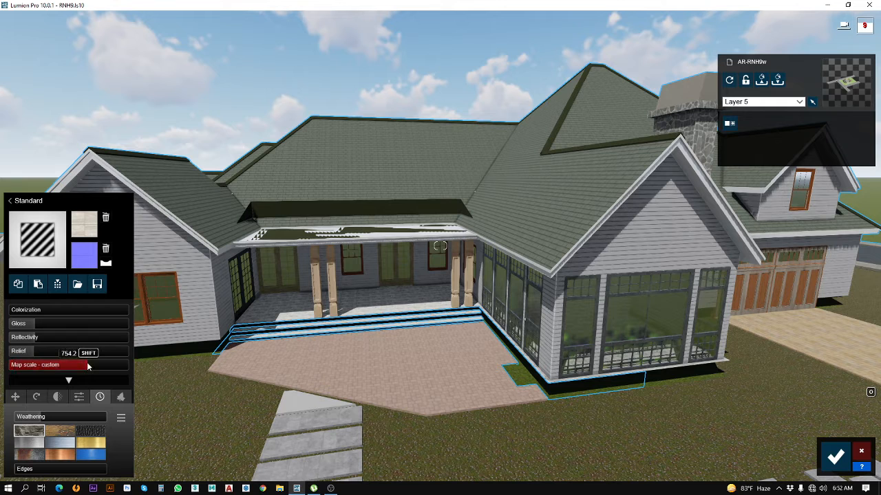
{"action": "left_click", "coordinate": [860, 453]}
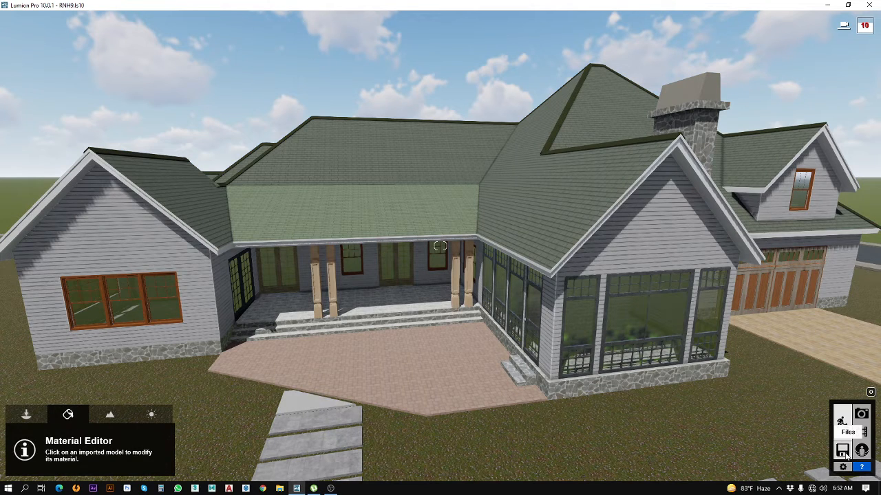
Step: Save the scene to its existing file and return to build mode
{"action": "left_click", "coordinate": [843, 450]}
{"action": "left_click", "coordinate": [435, 233]}
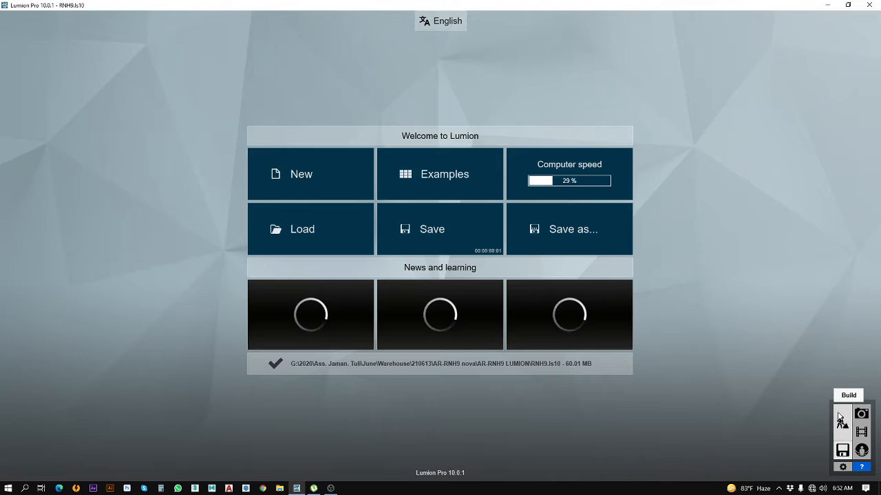
{"action": "left_click", "coordinate": [841, 421]}
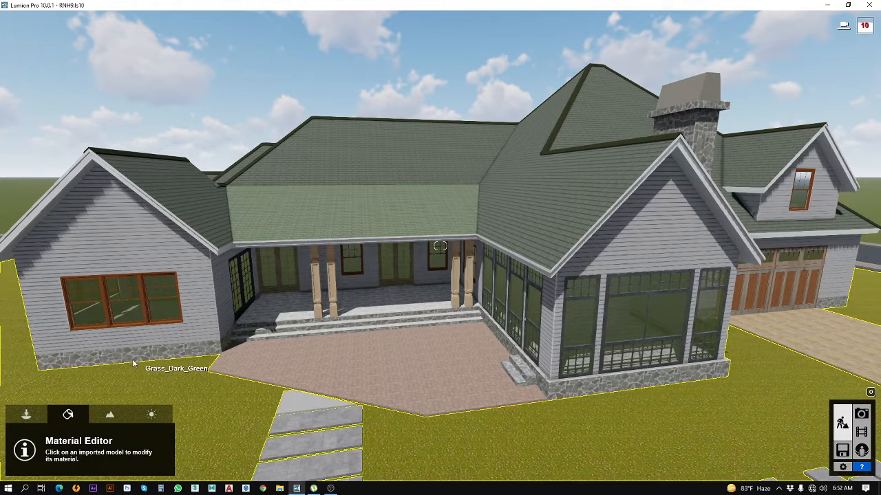
Step: Load the saved White tiles floor material onto the stone foundation and entrance steps and save the changes
{"action": "left_click", "coordinate": [134, 363]}
{"action": "left_click", "coordinate": [134, 362]}
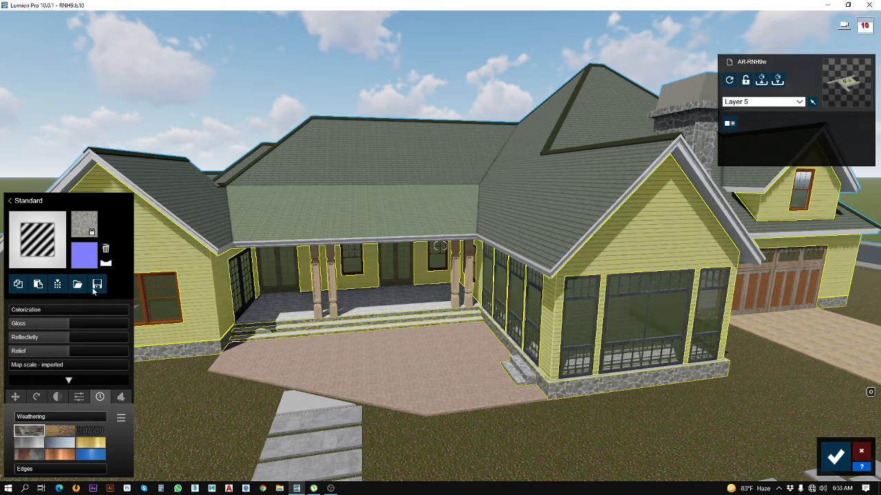
{"action": "left_click", "coordinate": [77, 285]}
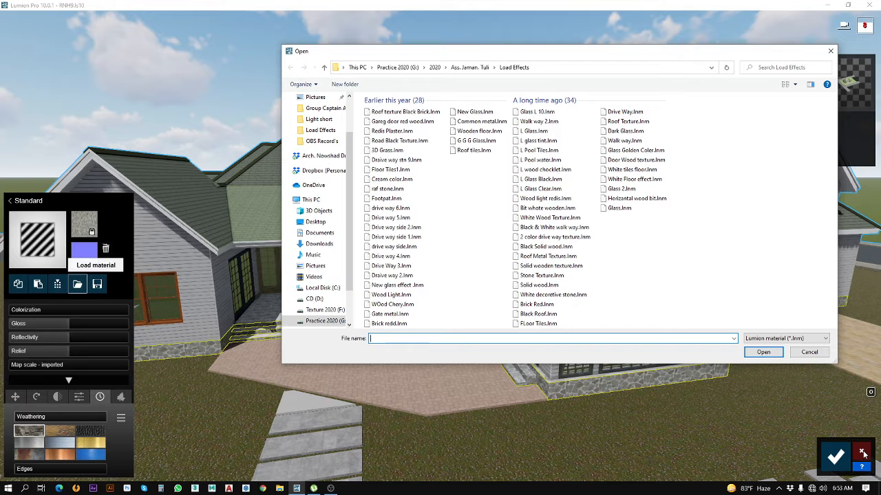
{"action": "left_click", "coordinate": [625, 170]}
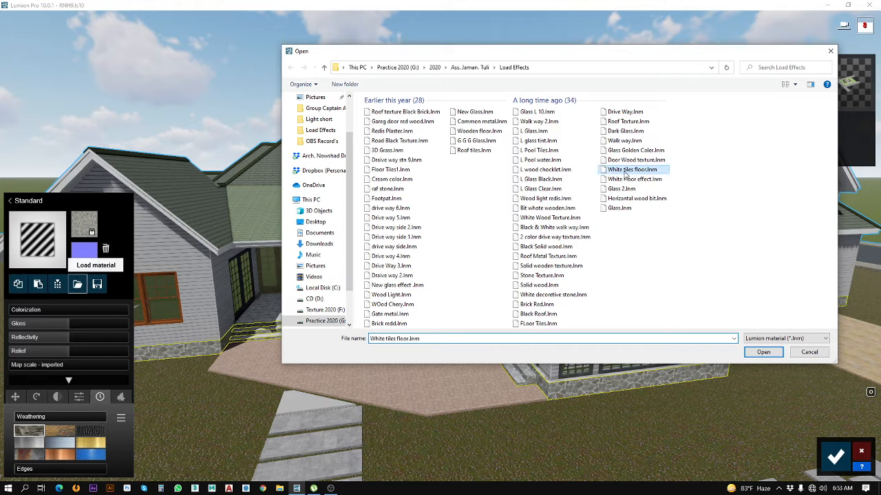
{"action": "left_click", "coordinate": [758, 351]}
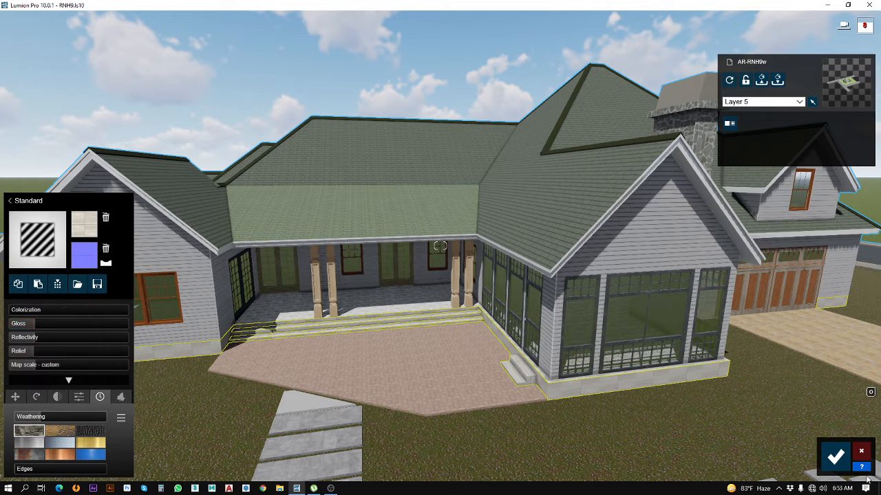
{"action": "left_click", "coordinate": [833, 460]}
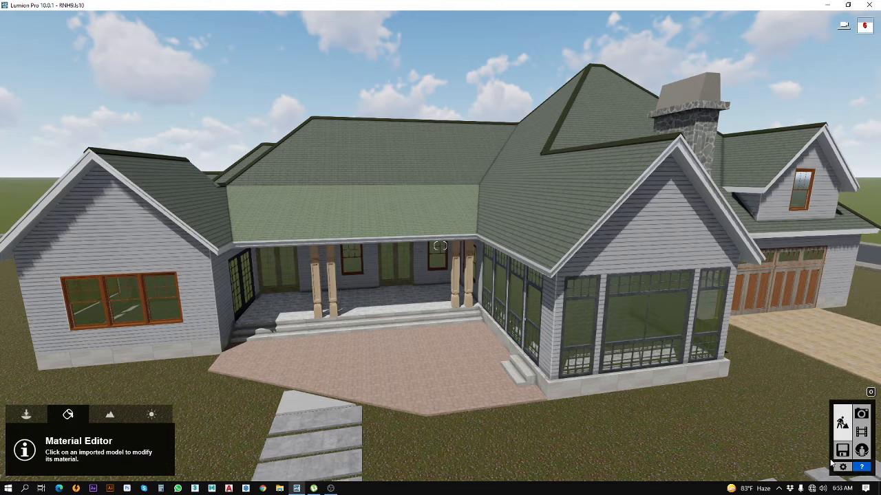
Step: Assign the Standard material to the porch columns and load the saved Door Wood texture material onto them
{"action": "left_click", "coordinate": [315, 286]}
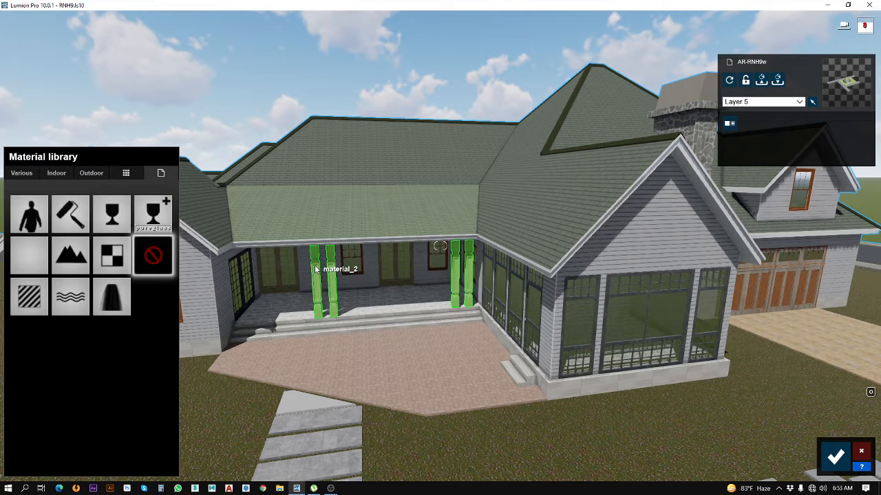
{"action": "left_click", "coordinate": [38, 297]}
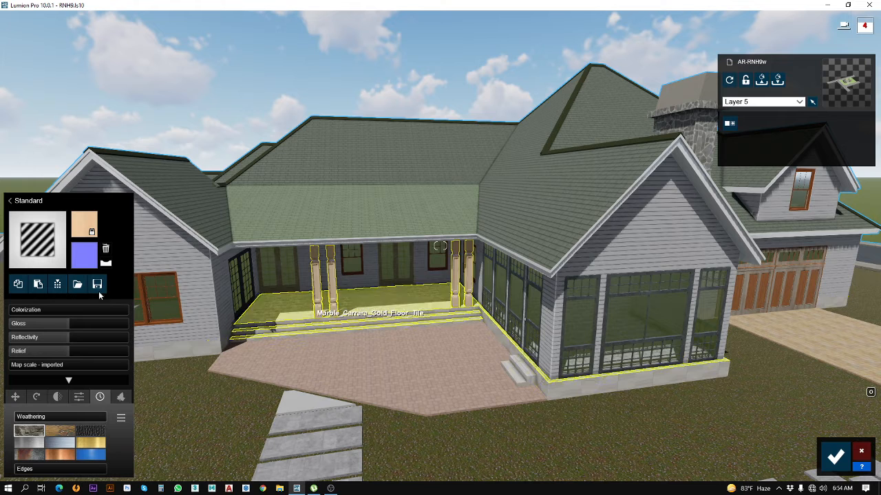
{"action": "left_click", "coordinate": [77, 285]}
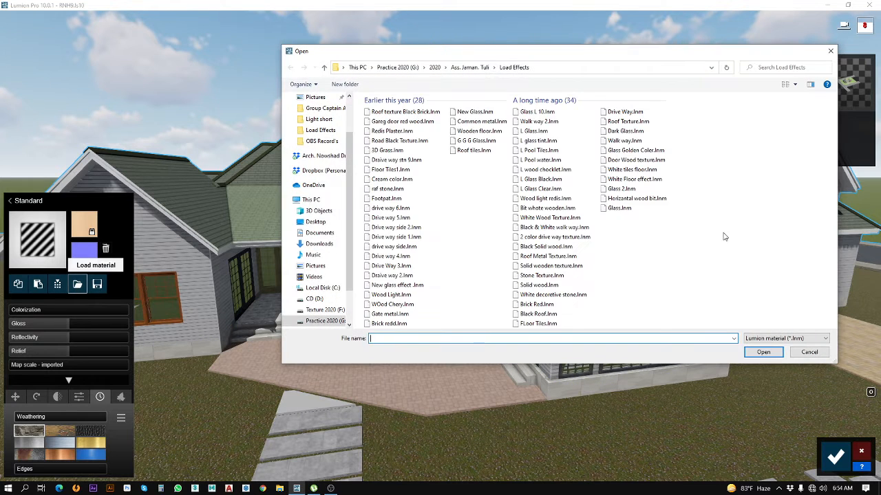
{"action": "left_click", "coordinate": [630, 160]}
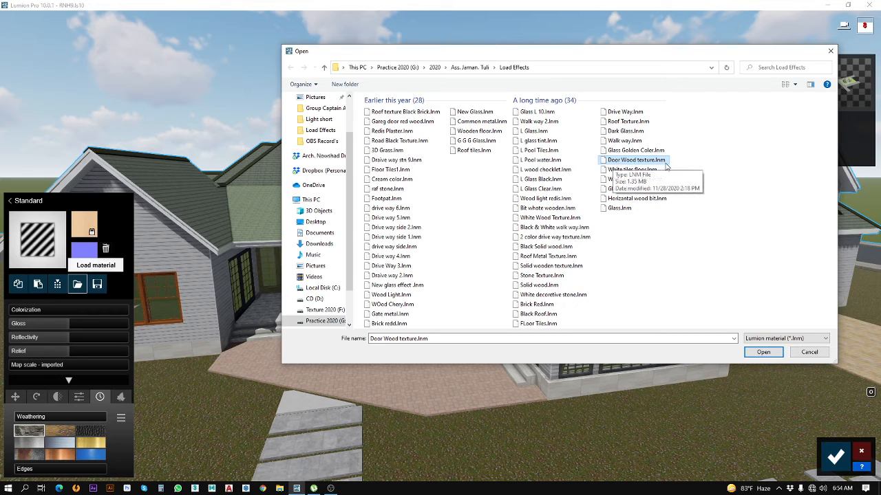
{"action": "left_click", "coordinate": [761, 353]}
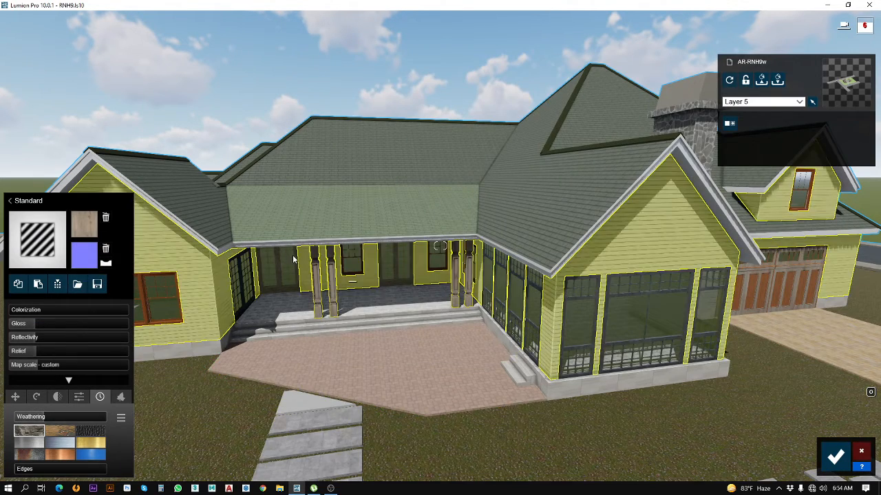
Step: Lower the weathering of the porch columns' wood material and save the changes
{"action": "key", "text": "w"}
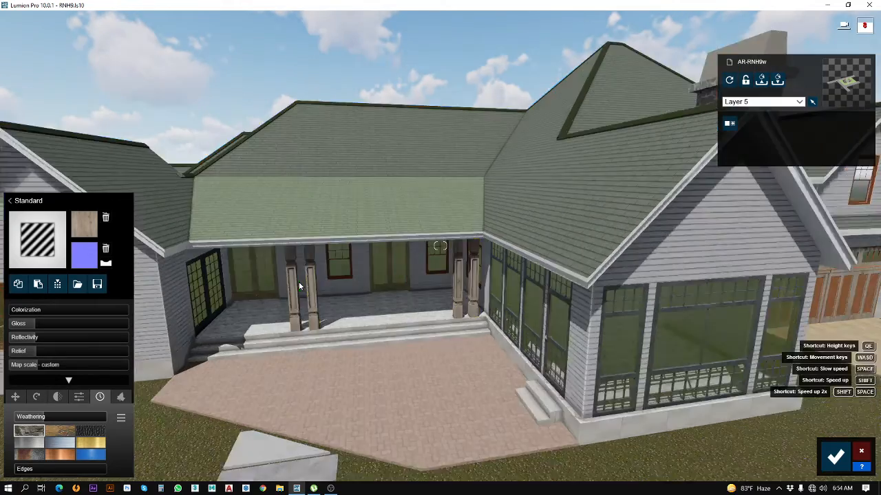
{"action": "key", "text": "w"}
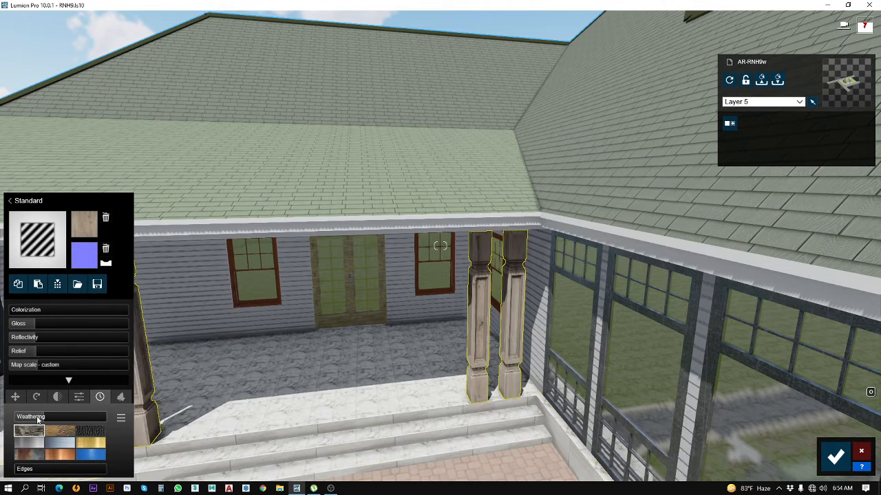
{"action": "left_click_drag", "start_coordinate": [37, 417], "coordinate": [1, 422]}
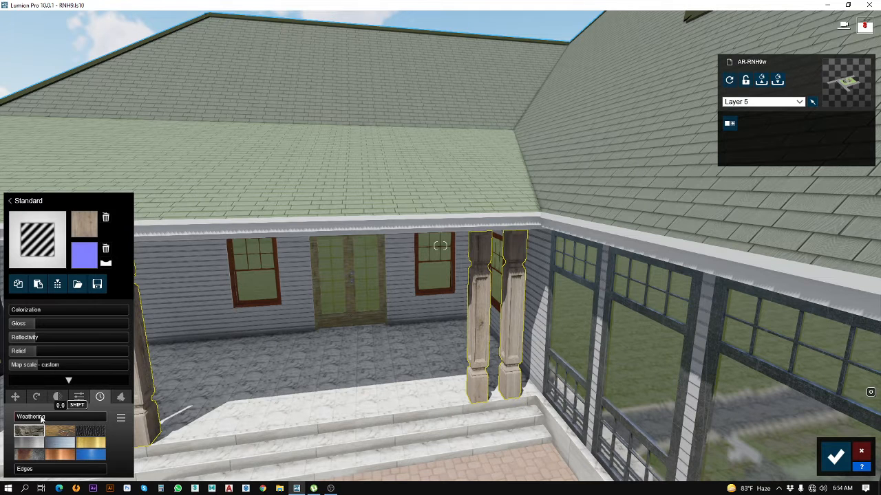
{"action": "left_click", "coordinate": [41, 418]}
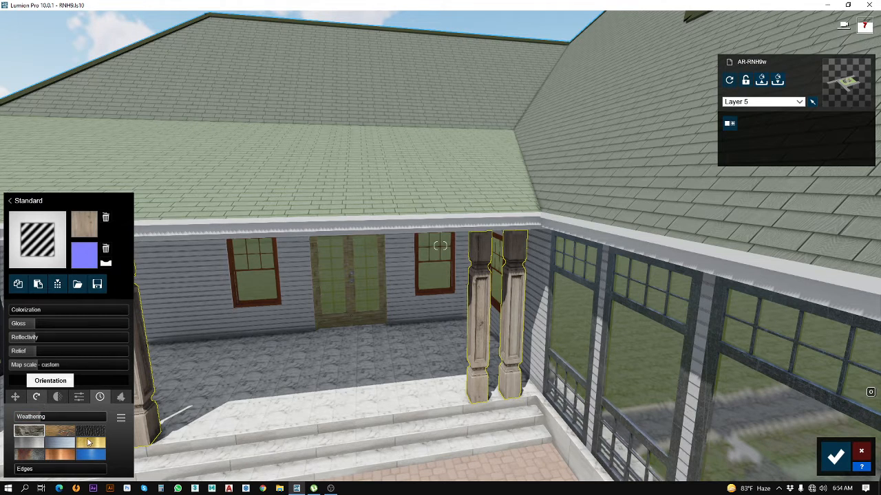
{"action": "left_click", "coordinate": [835, 457]}
Step: Copy the foundation's white tile material, paste it onto the porch floor and save the changes
{"action": "key", "text": "s"}
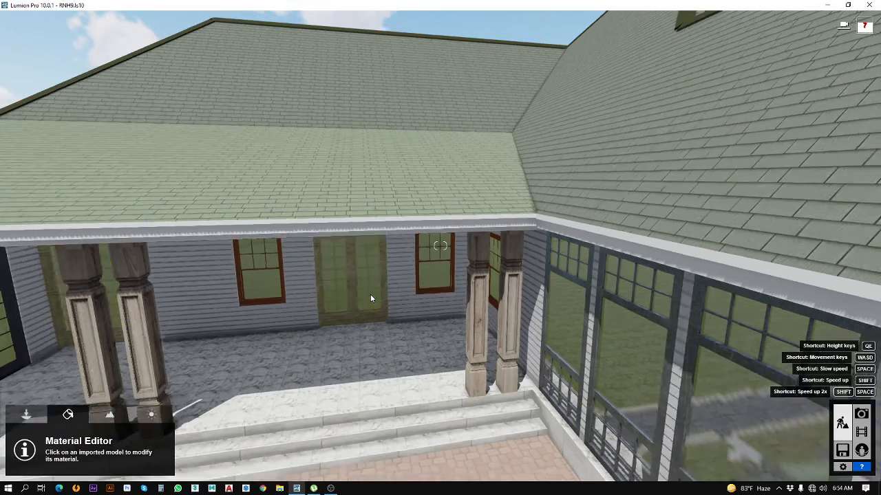
{"action": "key", "text": "s"}
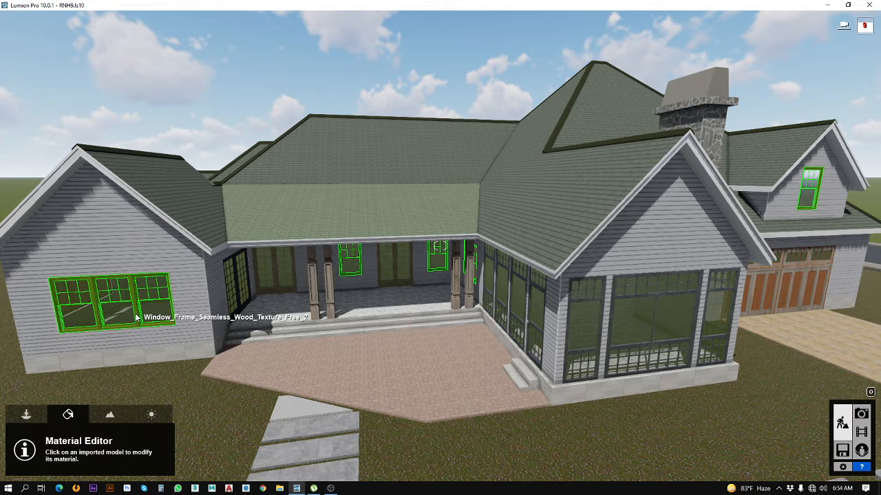
{"action": "left_click", "coordinate": [270, 337]}
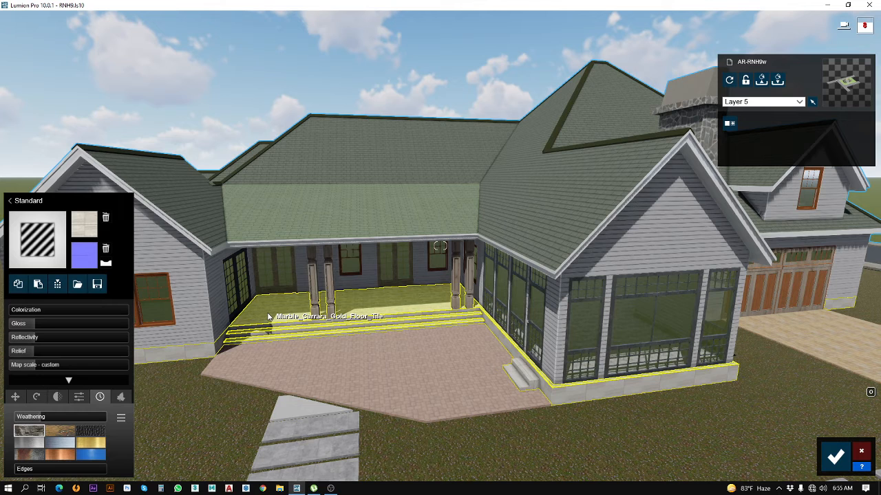
{"action": "left_click", "coordinate": [42, 285]}
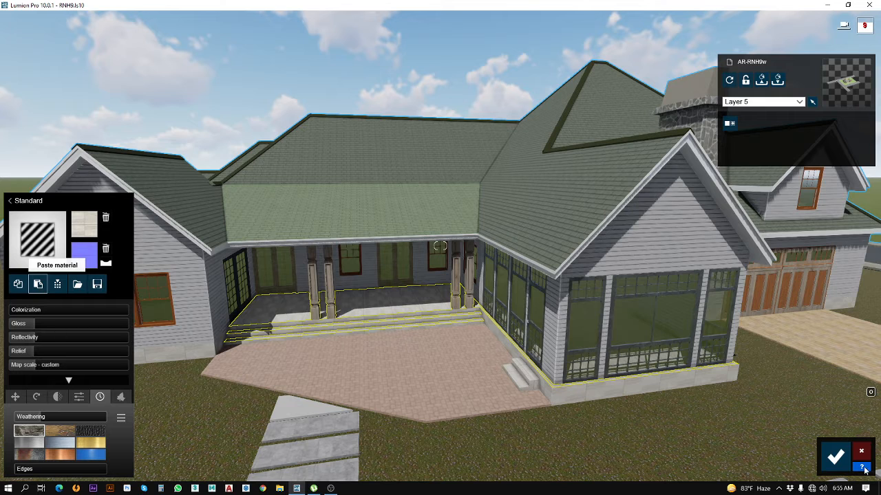
{"action": "left_click", "coordinate": [836, 457]}
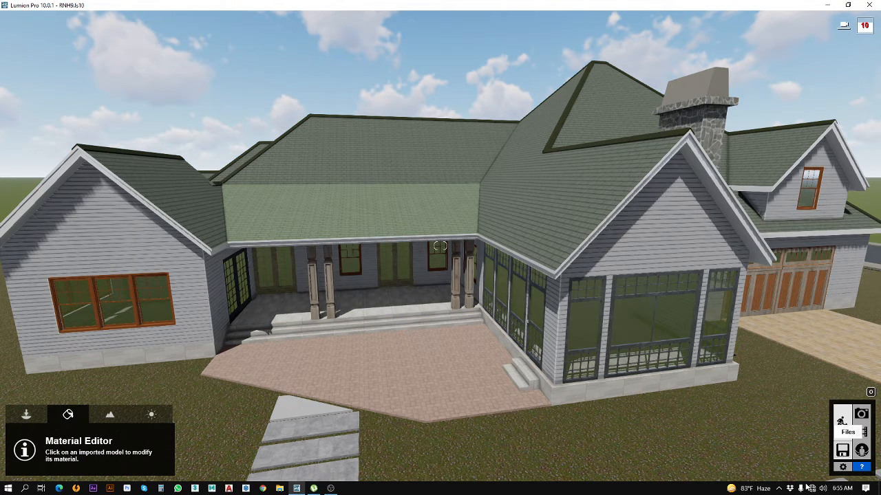
Step: Save the driveway's paving tile material to the Load Effects folder as Drive WAy 0123
{"action": "right_click_drag", "start_coordinate": [465, 280], "coordinate": [372, 277]}
{"action": "key", "text": "d"}
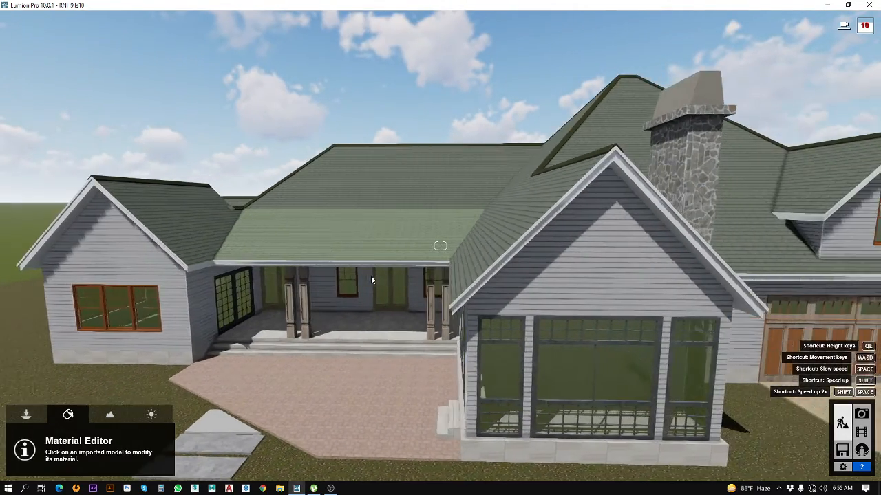
{"action": "key", "text": "d"}
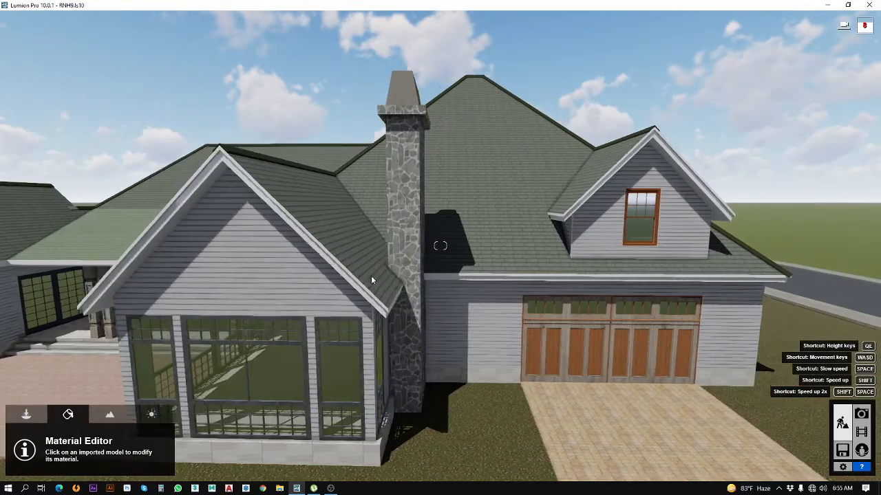
{"action": "key", "text": "d"}
{"action": "right_click_drag", "start_coordinate": [428, 278], "coordinate": [423, 333]}
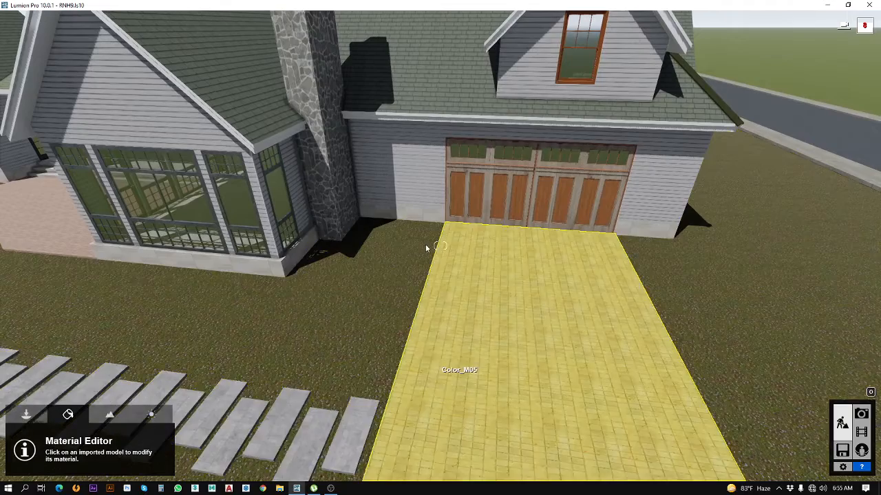
{"action": "key", "text": "s"}
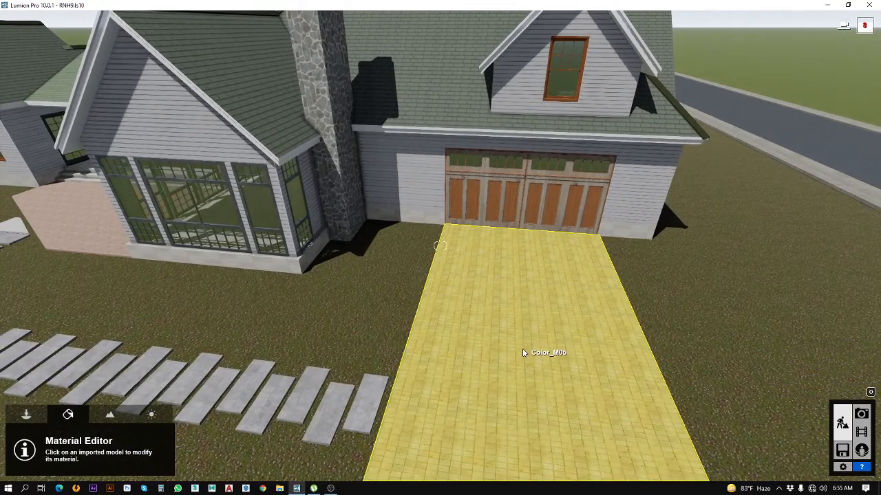
{"action": "left_click", "coordinate": [523, 353]}
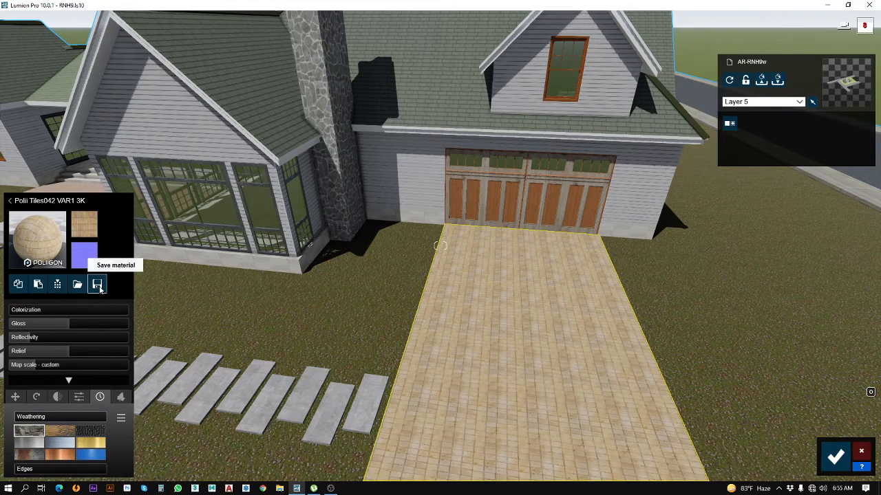
{"action": "left_click", "coordinate": [98, 285]}
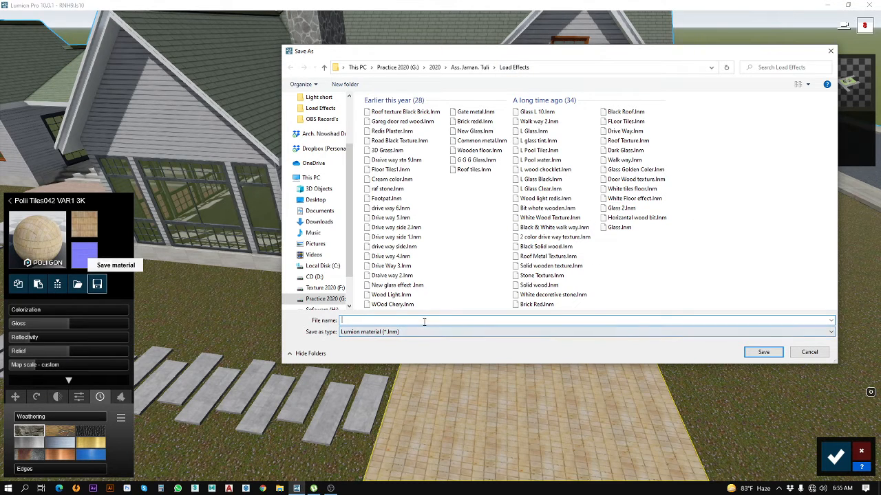
{"action": "type", "text": "Dri"}
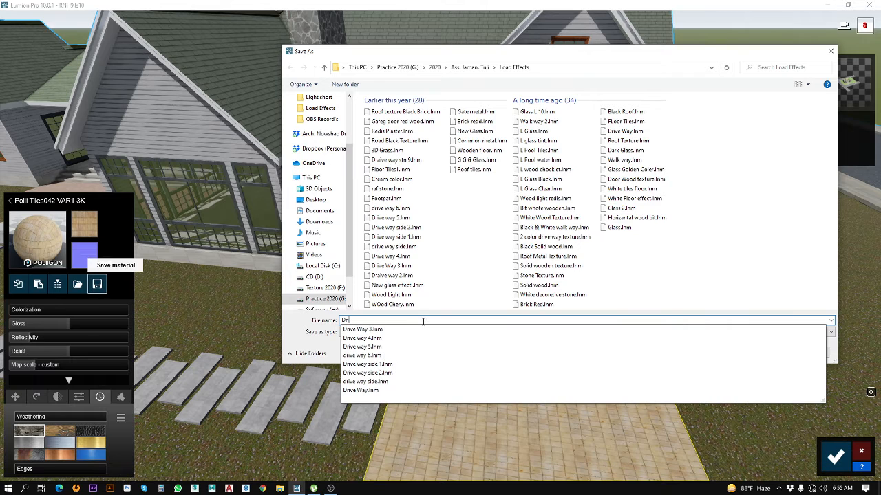
{"action": "type", "text": "ve WAy 0123"}
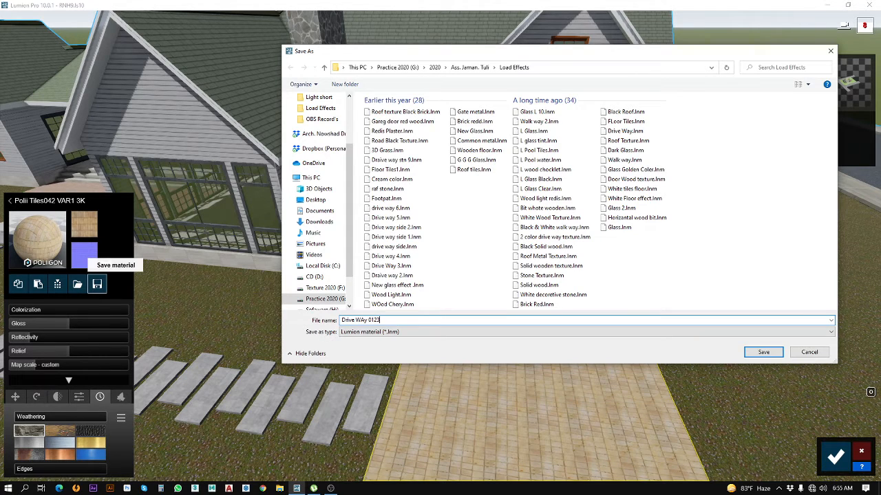
{"action": "key", "text": "Return"}
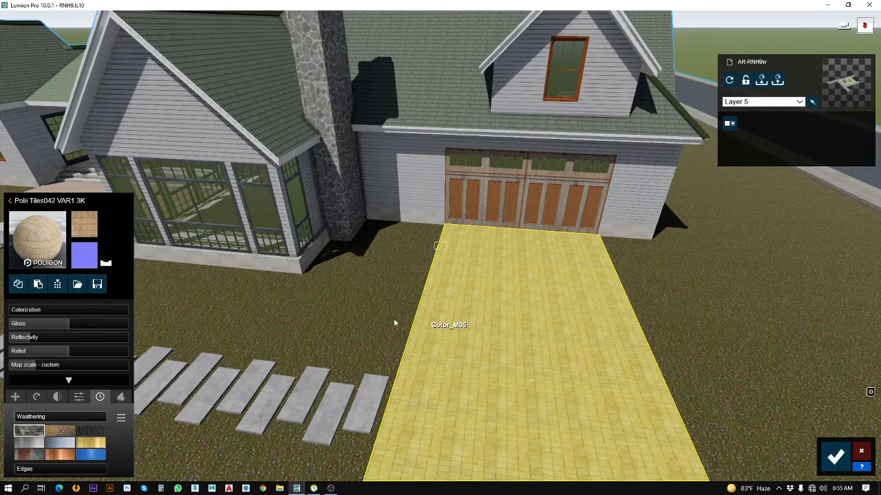
{"action": "left_click", "coordinate": [328, 144]}
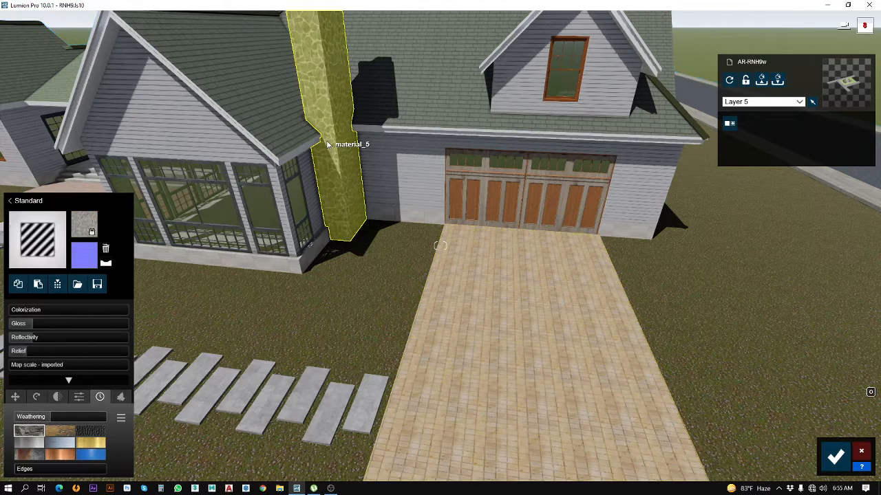
{"action": "left_click", "coordinate": [40, 244]}
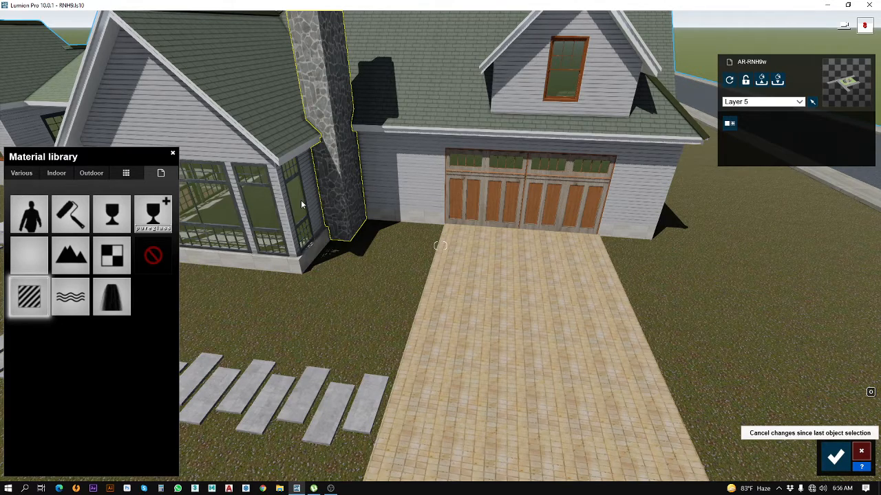
{"action": "key", "text": "Escape"}
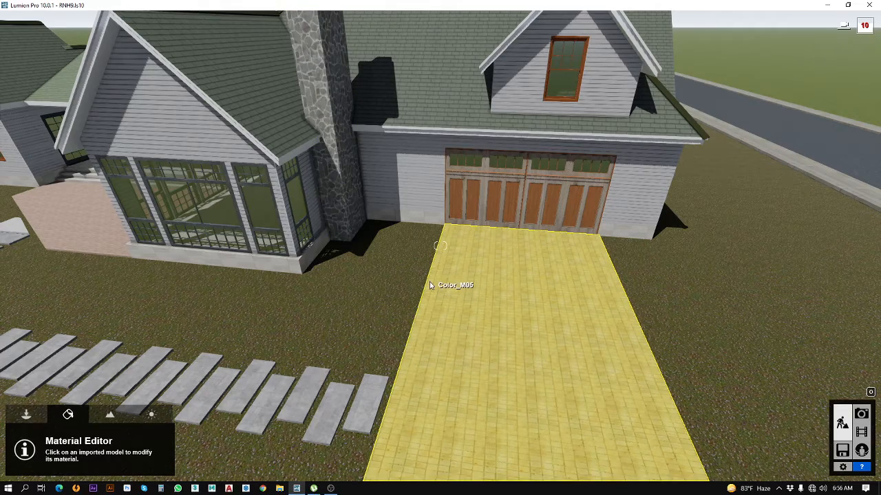
Step: Load the saved Glass 2 material onto the glazing of the front gabled room beside the chimney
{"action": "scroll", "coordinate": [502, 312], "scroll_direction": "down", "scroll_amount": 3}
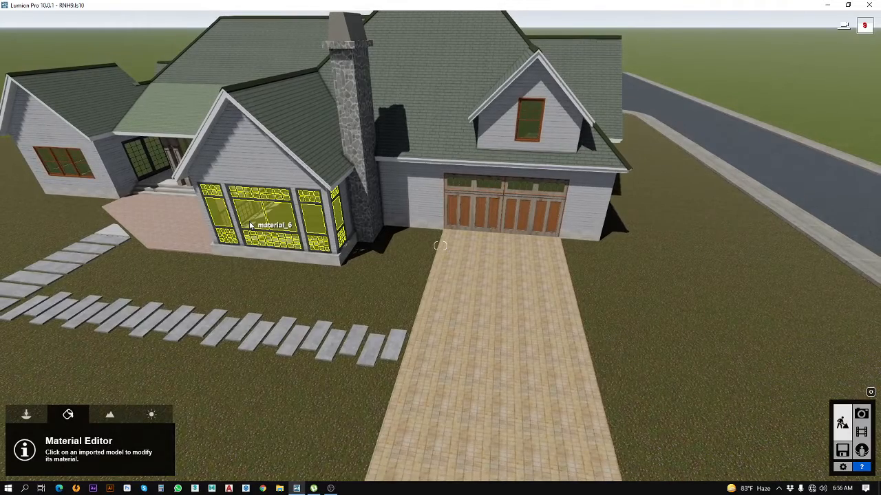
{"action": "left_click", "coordinate": [246, 223]}
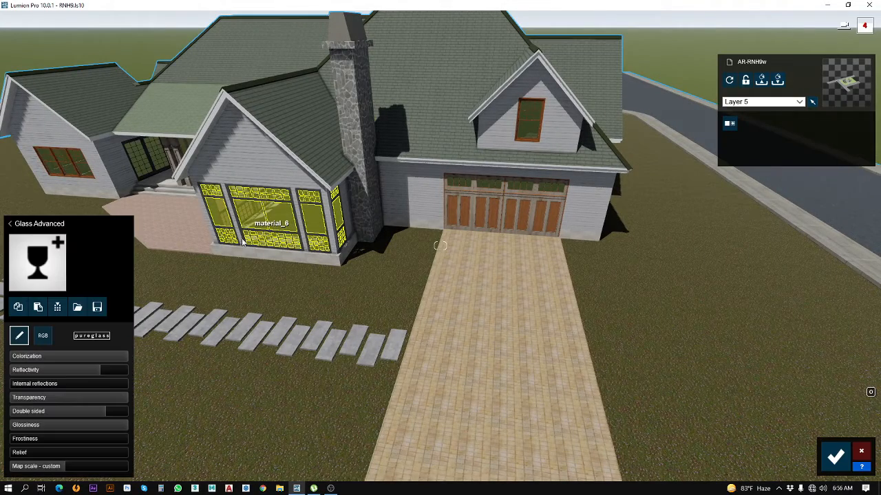
{"action": "left_click", "coordinate": [78, 308]}
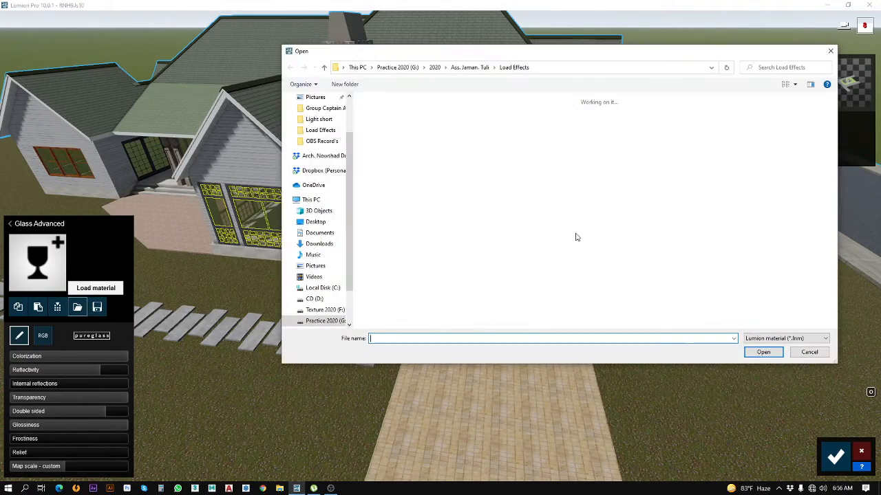
{"action": "left_click", "coordinate": [683, 189]}
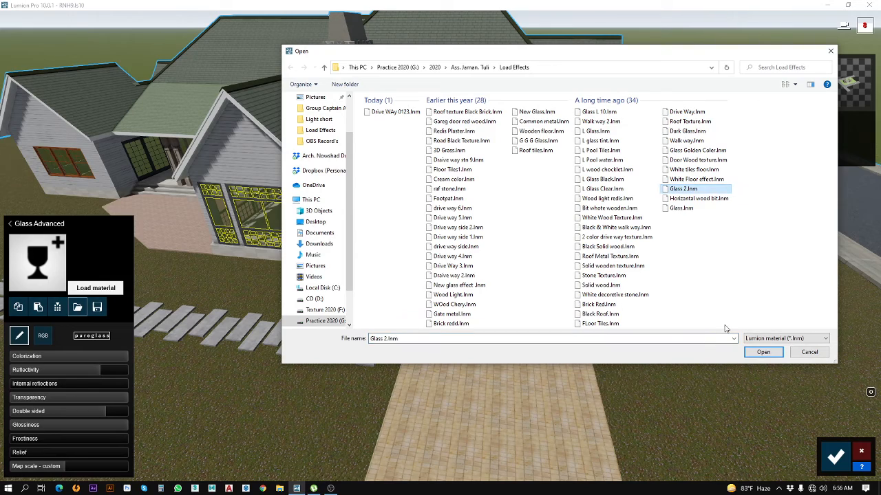
{"action": "left_click", "coordinate": [761, 353]}
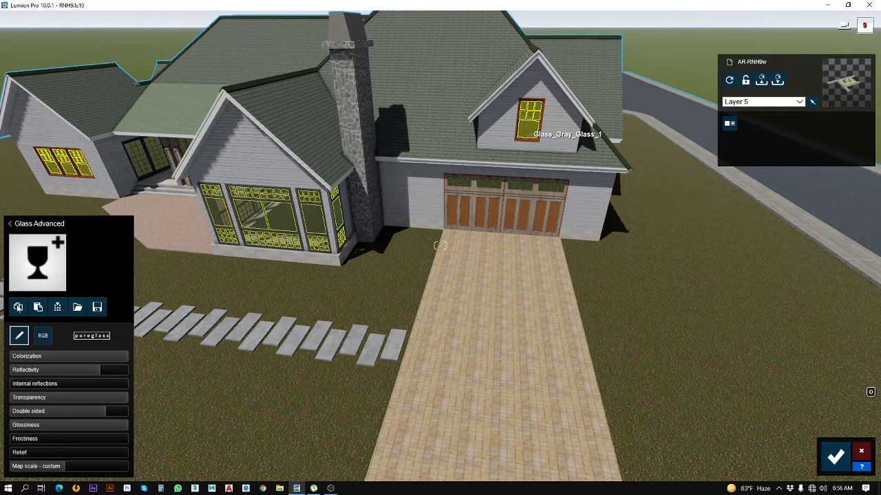
Step: Copy the front room's glass material and paste it onto the wood-framed windows and the porch door glass
{"action": "left_click", "coordinate": [18, 308]}
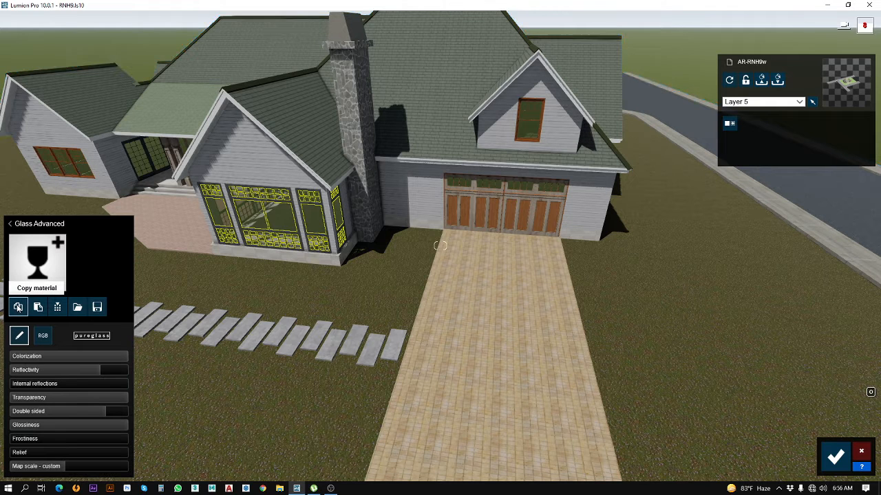
{"action": "left_click", "coordinate": [81, 170]}
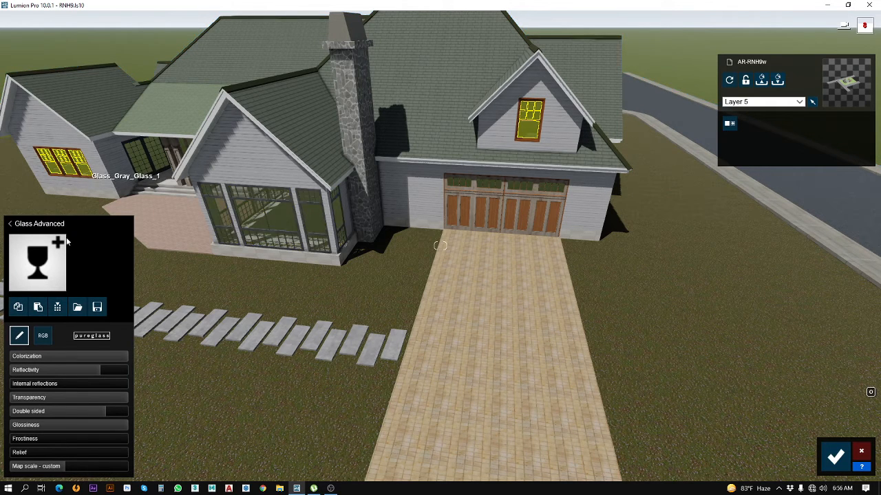
{"action": "left_click", "coordinate": [40, 307]}
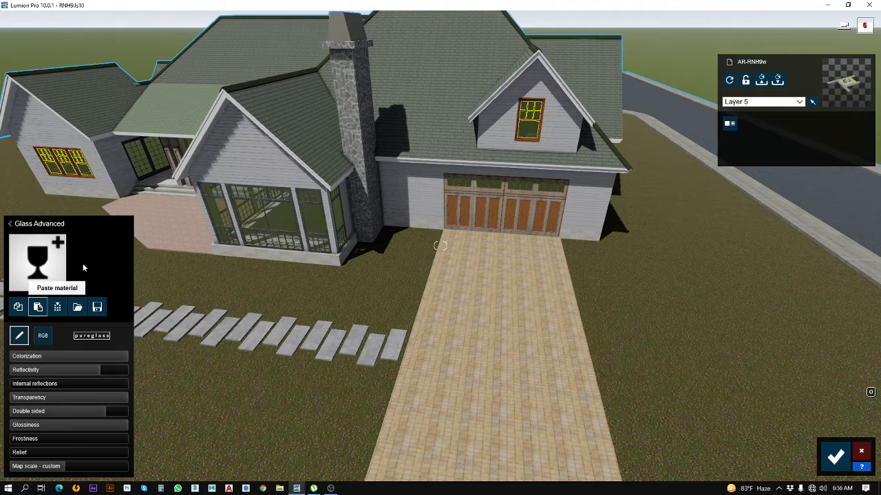
{"action": "left_click", "coordinate": [142, 167]}
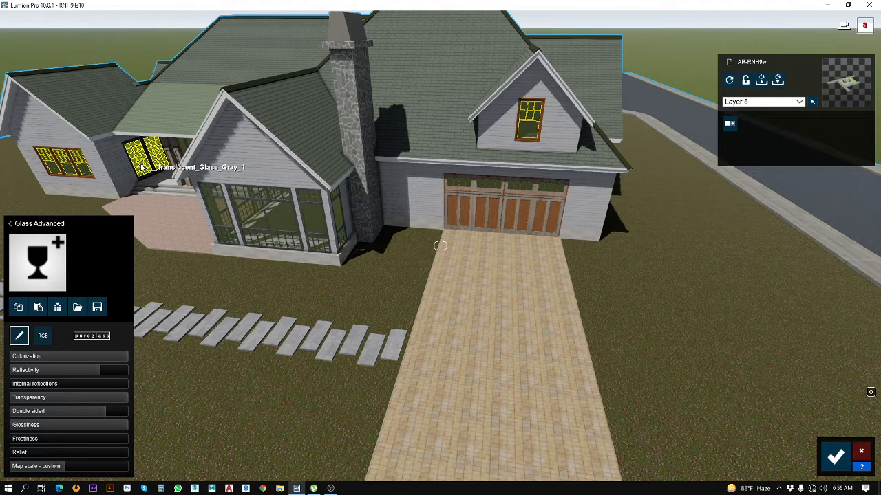
{"action": "left_click", "coordinate": [39, 308]}
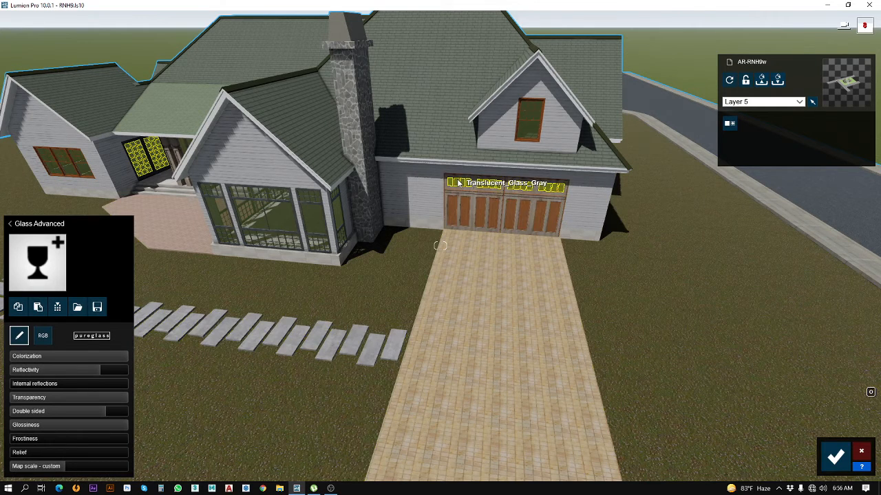
Step: Paste the copied glass material onto the garage door panes and save the material changes
{"action": "left_click", "coordinate": [458, 183]}
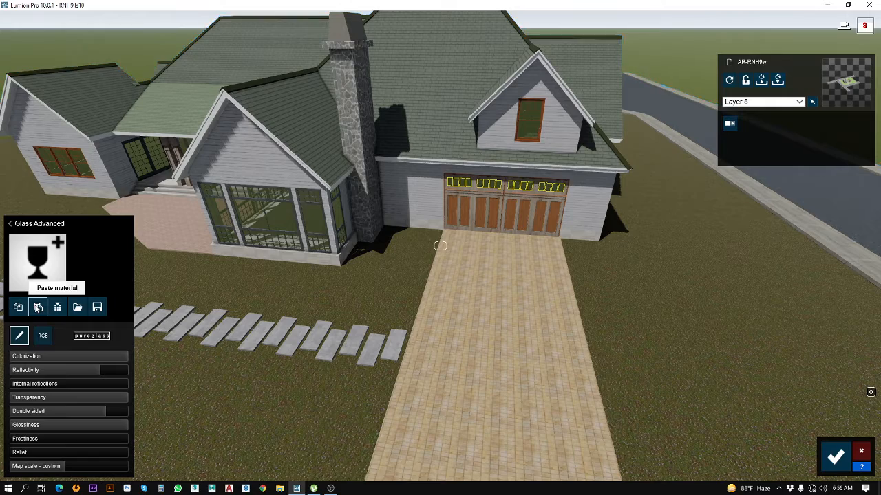
{"action": "left_click", "coordinate": [38, 308]}
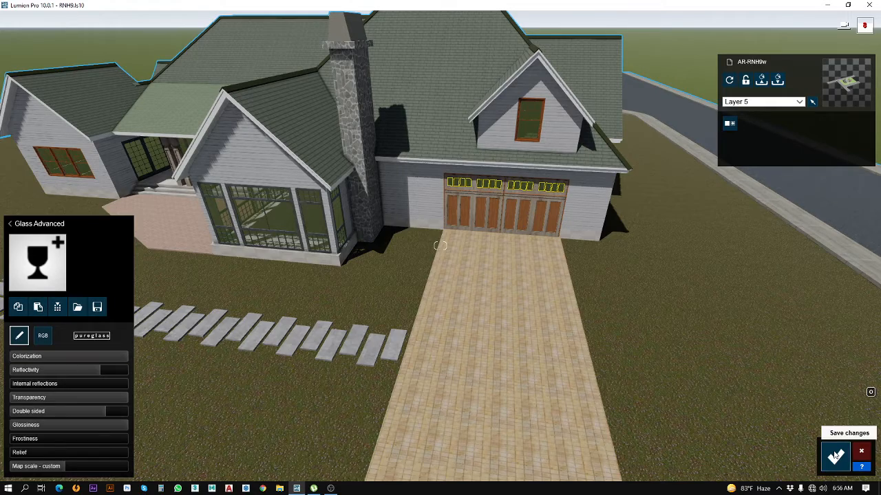
{"action": "left_click", "coordinate": [835, 457]}
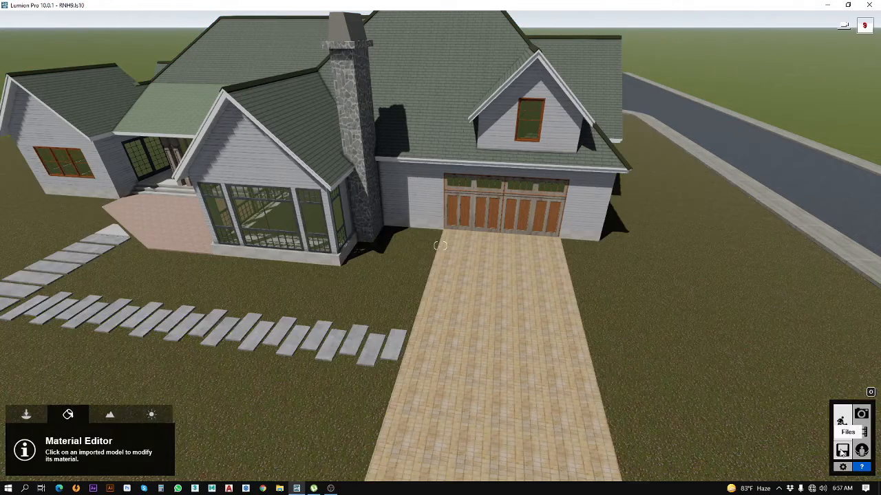
Step: Save the project over its existing file and return to Build mode
{"action": "left_click", "coordinate": [842, 450]}
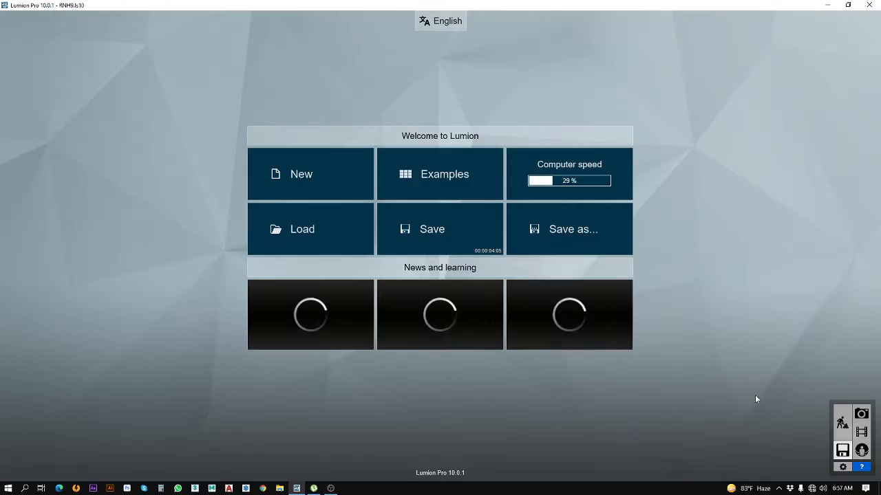
{"action": "left_click", "coordinate": [472, 236]}
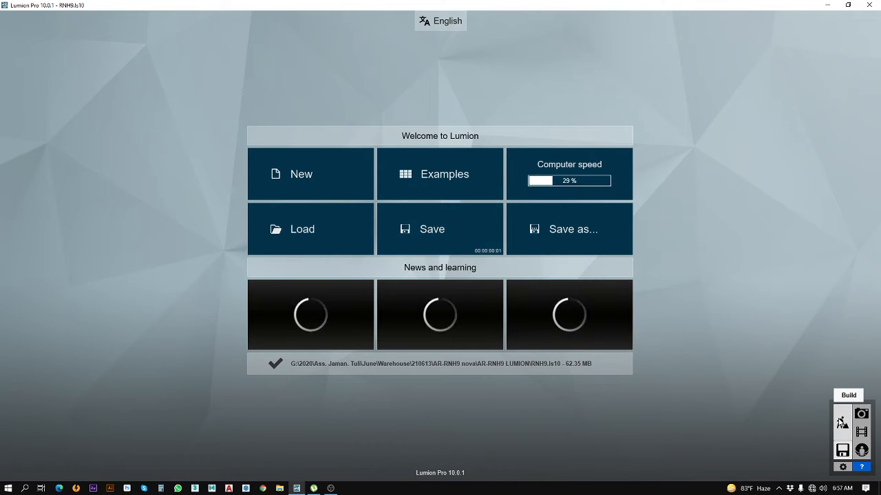
{"action": "left_click", "coordinate": [843, 422]}
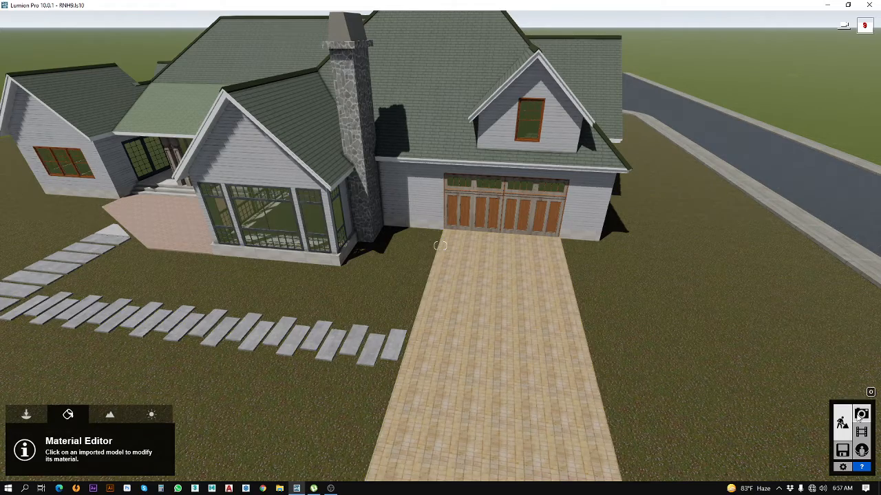
Step: Switch to Photo mode and remove stored photos 2 to 8, keeping only photo 1
{"action": "left_click", "coordinate": [861, 415]}
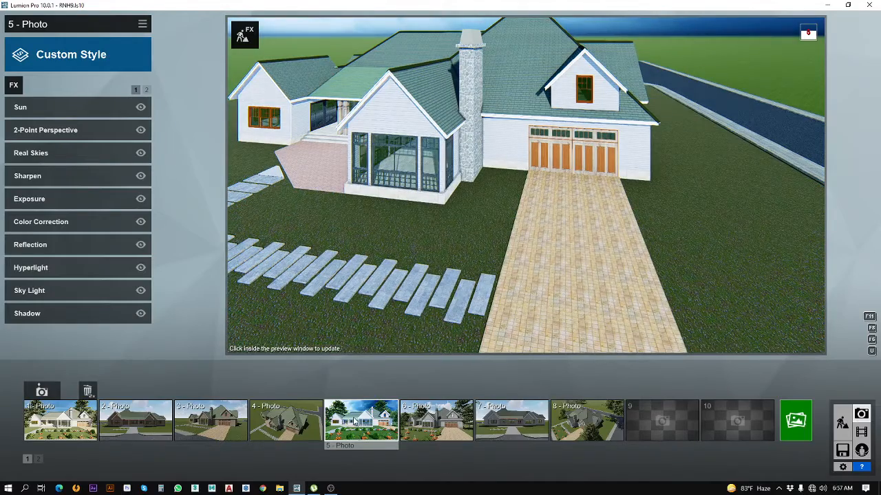
{"action": "mouse_move", "coordinate": [375, 402]}
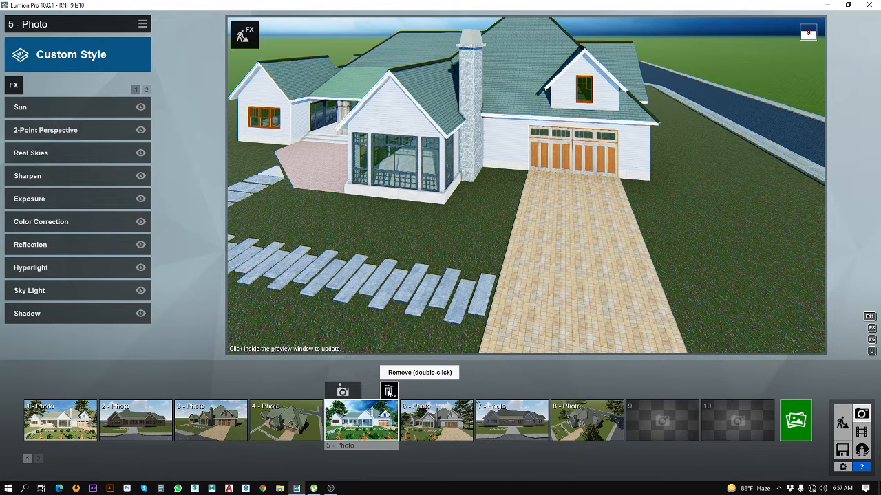
{"action": "double_click", "coordinate": [388, 393]}
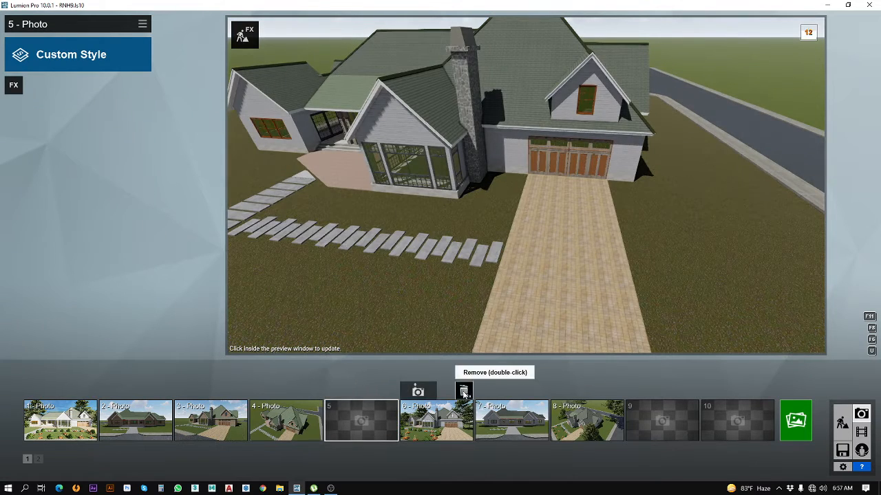
{"action": "double_click", "coordinate": [463, 392]}
{"action": "mouse_move", "coordinate": [512, 413]}
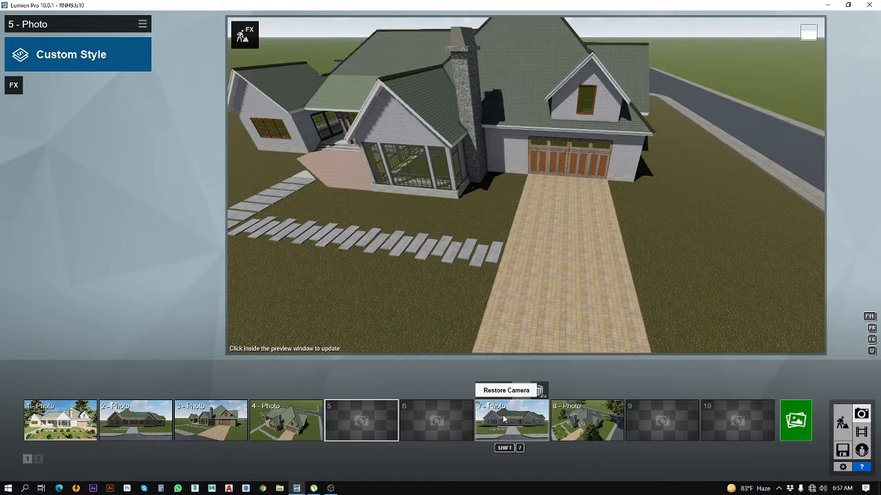
{"action": "double_click", "coordinate": [538, 393]}
{"action": "mouse_move", "coordinate": [570, 395]}
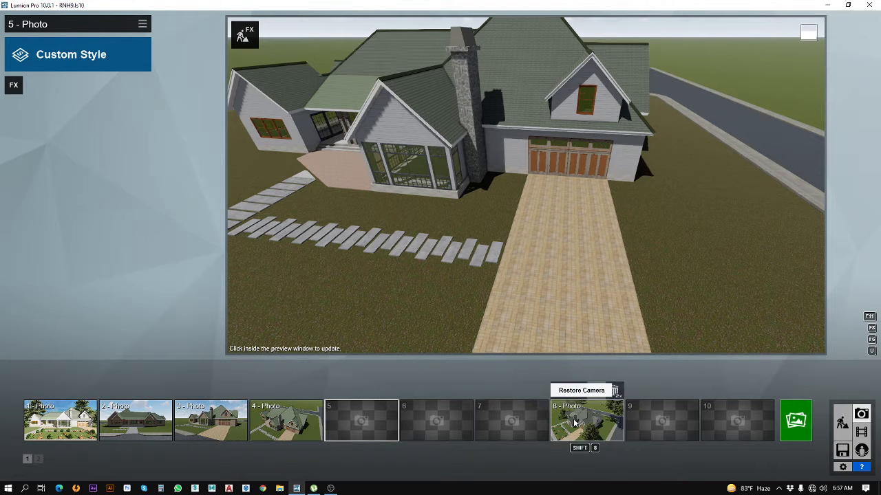
{"action": "double_click", "coordinate": [615, 393]}
{"action": "mouse_move", "coordinate": [117, 394]}
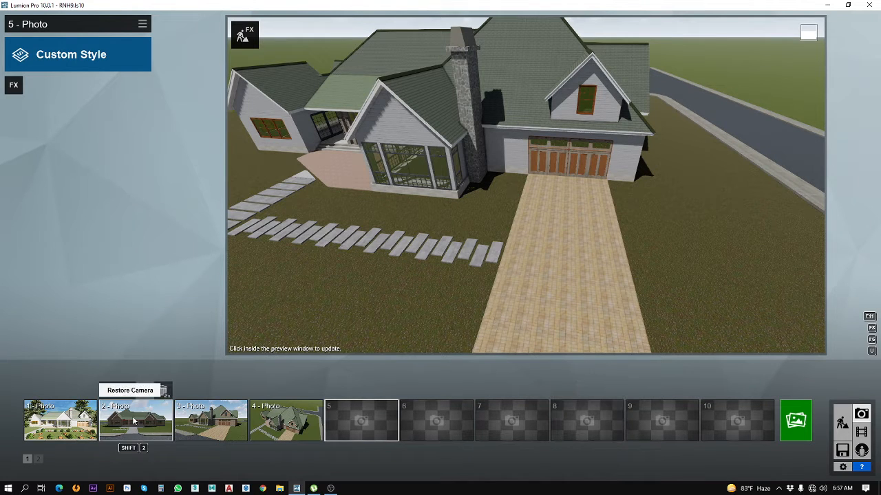
{"action": "double_click", "coordinate": [163, 392]}
{"action": "mouse_move", "coordinate": [217, 405]}
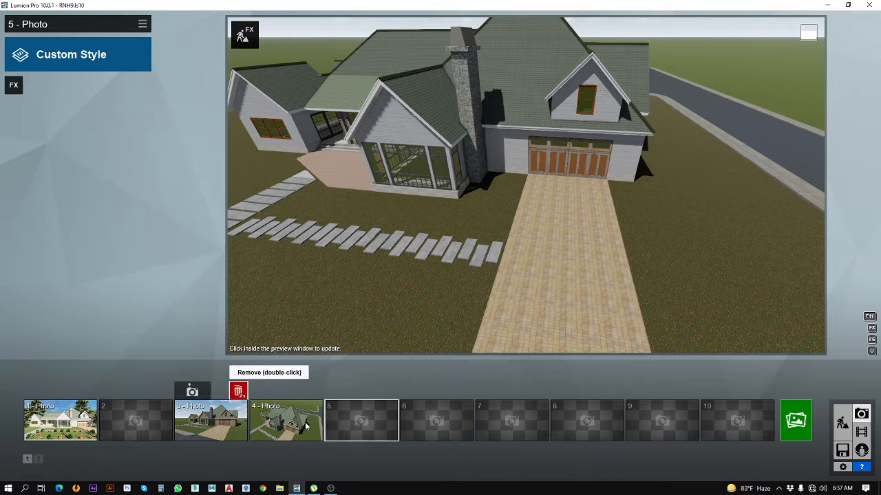
{"action": "double_click", "coordinate": [238, 391]}
{"action": "mouse_move", "coordinate": [268, 391]}
{"action": "double_click", "coordinate": [313, 391]}
{"action": "mouse_move", "coordinate": [143, 422]}
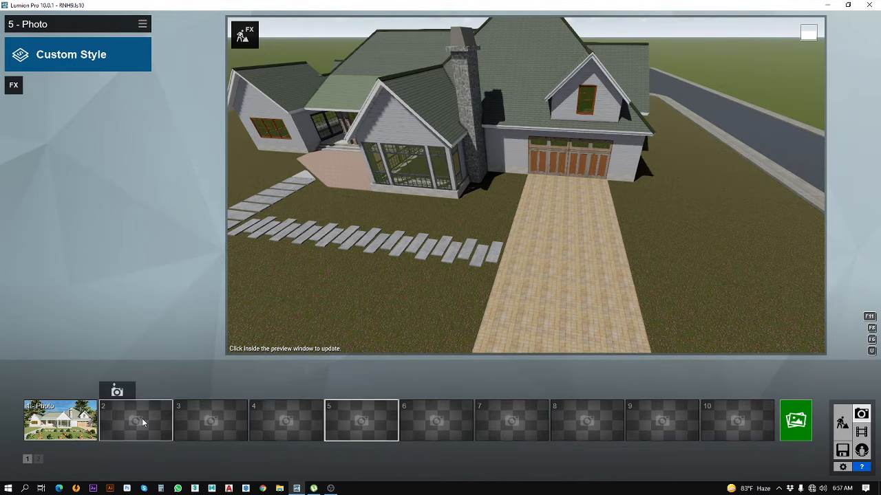
Step: Store the current view in photo slot 2, and level the camera with its eye level at 1.60 m
{"action": "left_click", "coordinate": [143, 423]}
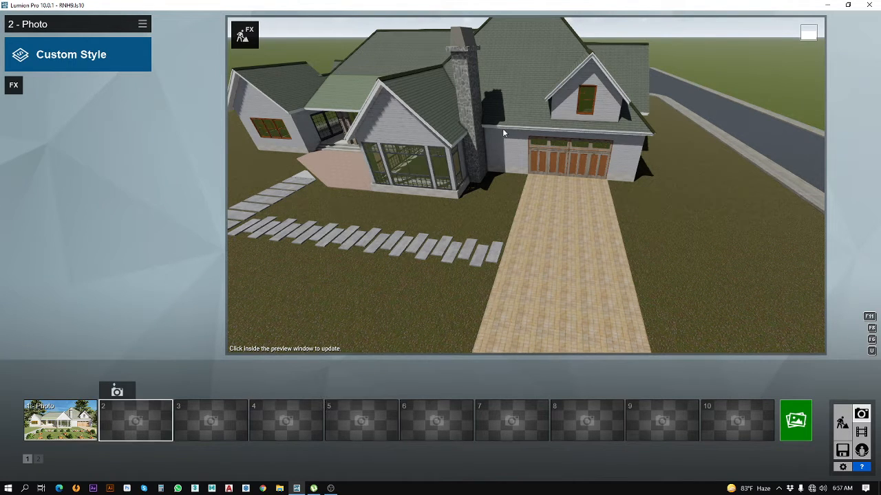
{"action": "left_click", "coordinate": [116, 392]}
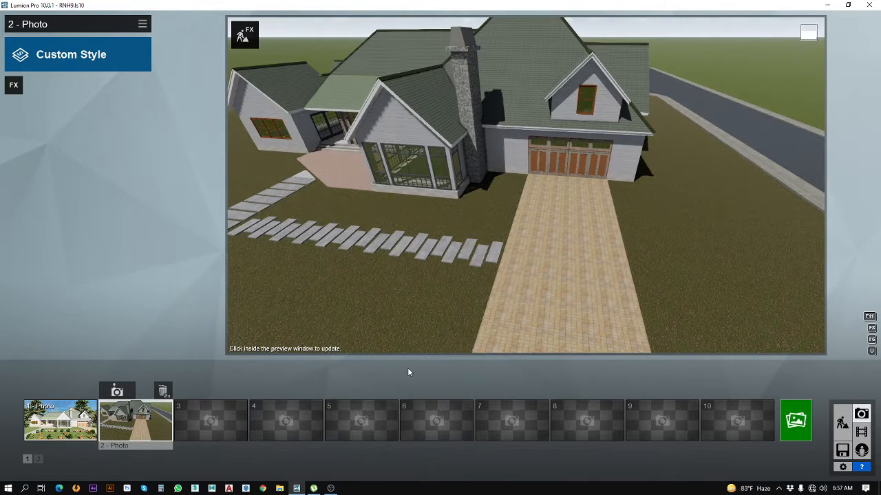
{"action": "left_click", "coordinate": [416, 334]}
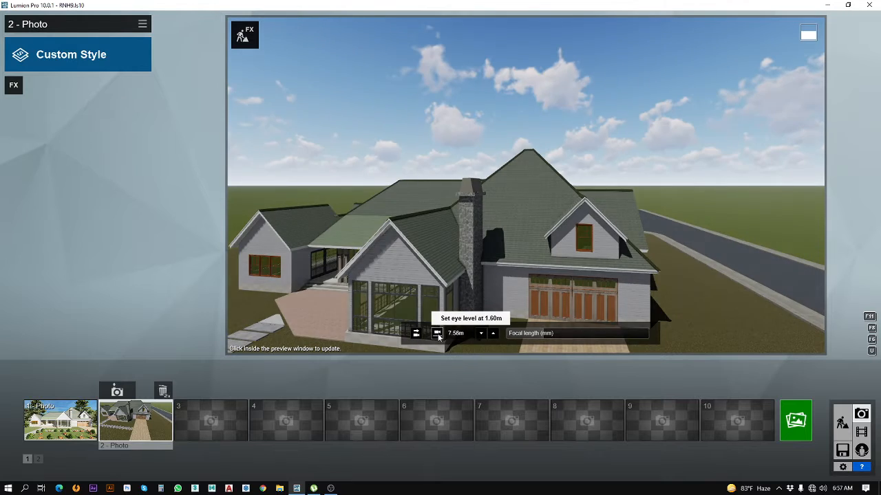
{"action": "left_click", "coordinate": [438, 335]}
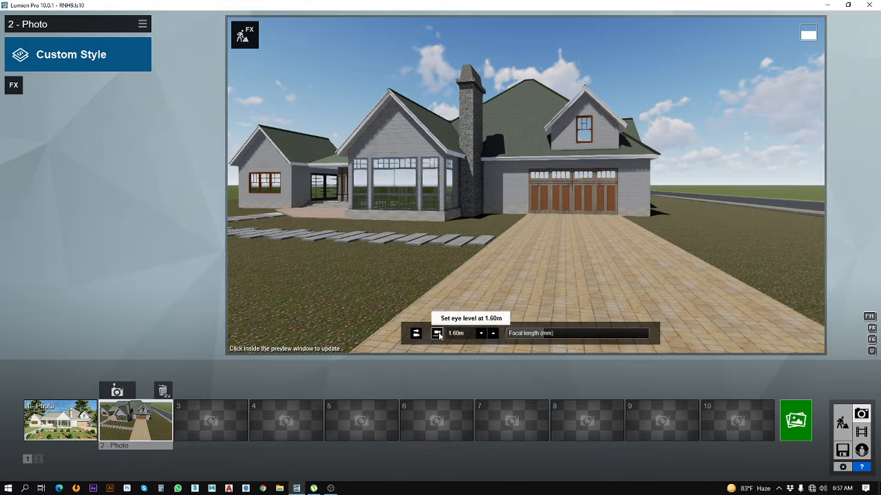
Step: Position the camera to face the house's front and set the focal length to 20.9 mm
{"action": "key", "text": "a"}
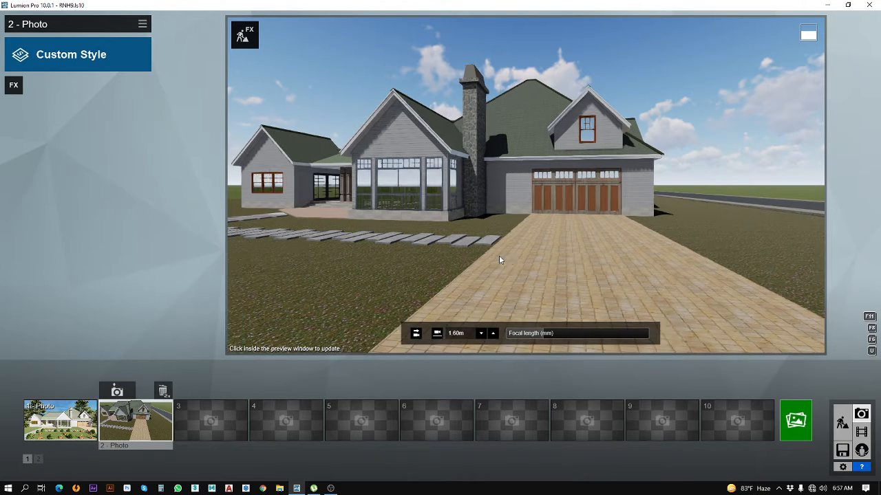
{"action": "mouse_move", "coordinate": [501, 238]}
{"action": "right_mouse_down"}
{"action": "mouse_move", "coordinate": [540, 223]}
{"action": "mouse_move", "coordinate": [504, 240]}
{"action": "right_mouse_up"}
{"action": "key", "text": "a"}
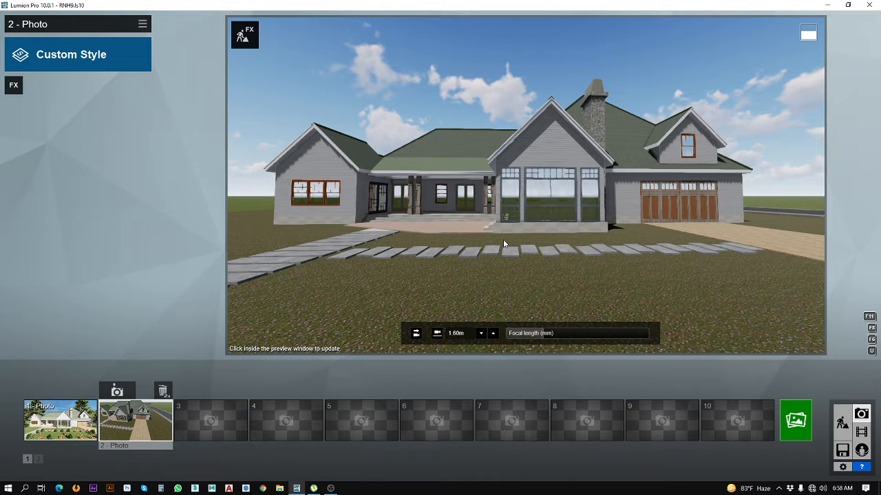
{"action": "left_click", "coordinate": [556, 333]}
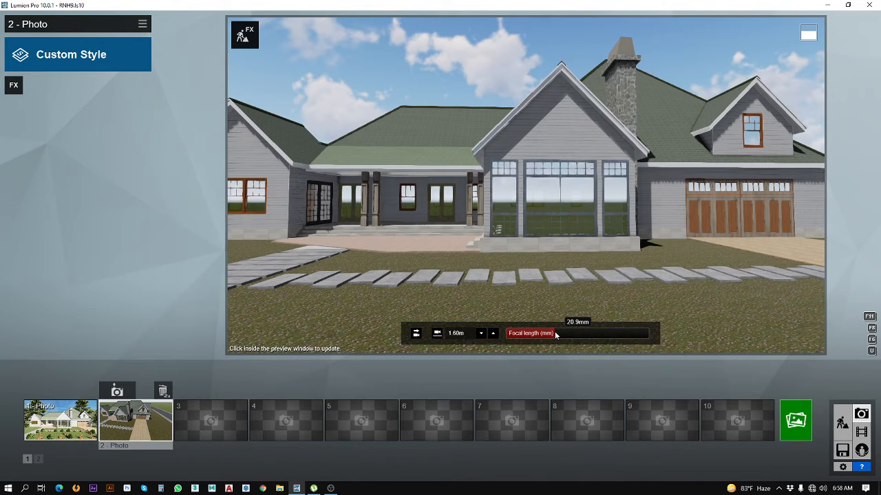
Step: Frame the whole front facade from about 2.50 m height and store this camera in photo 2
{"action": "key", "text": "s"}
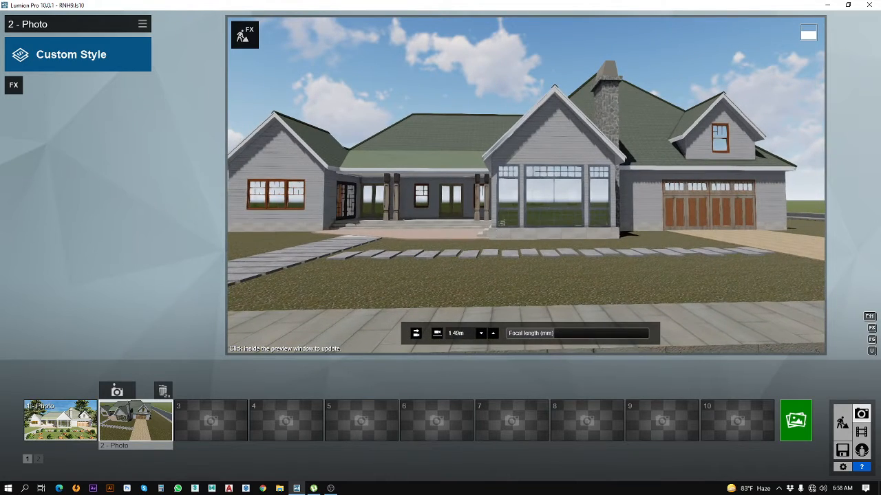
{"action": "right_click_drag", "start_coordinate": [526, 185], "coordinate": [516, 188]}
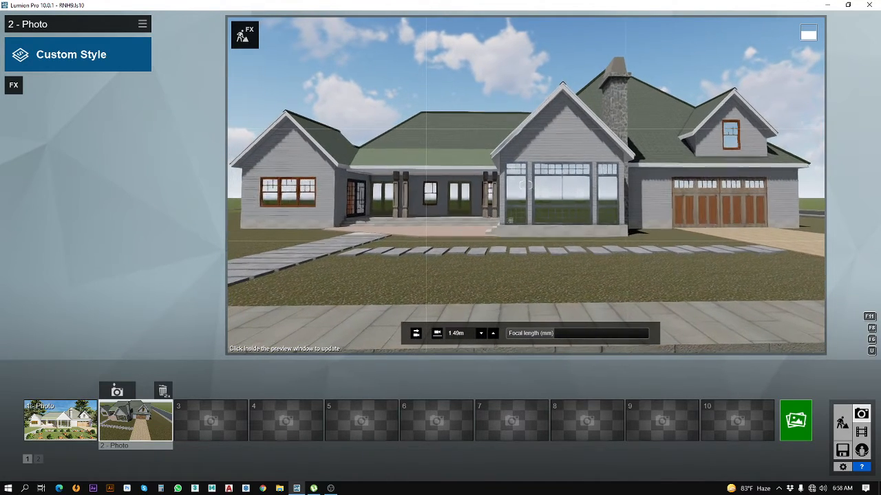
{"action": "right_click_drag", "start_coordinate": [499, 231], "coordinate": [496, 232]}
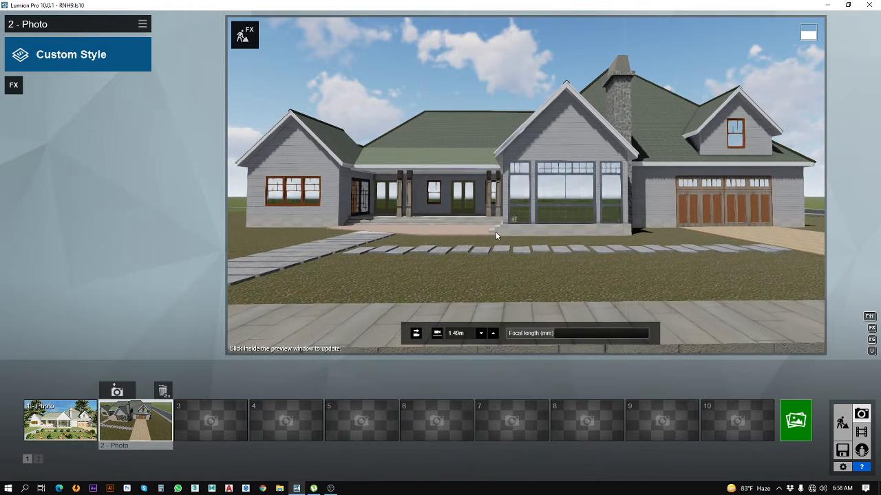
{"action": "scroll", "coordinate": [495, 233], "scroll_direction": "down", "scroll_amount": 2}
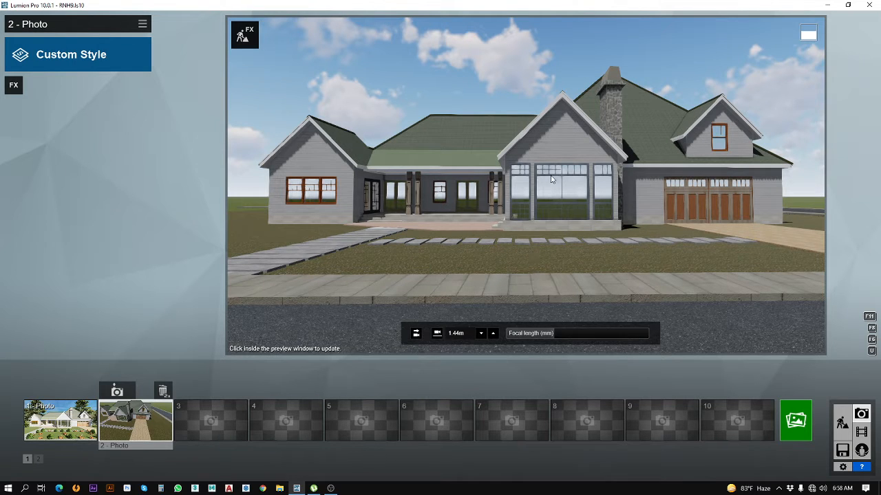
{"action": "key", "text": "q"}
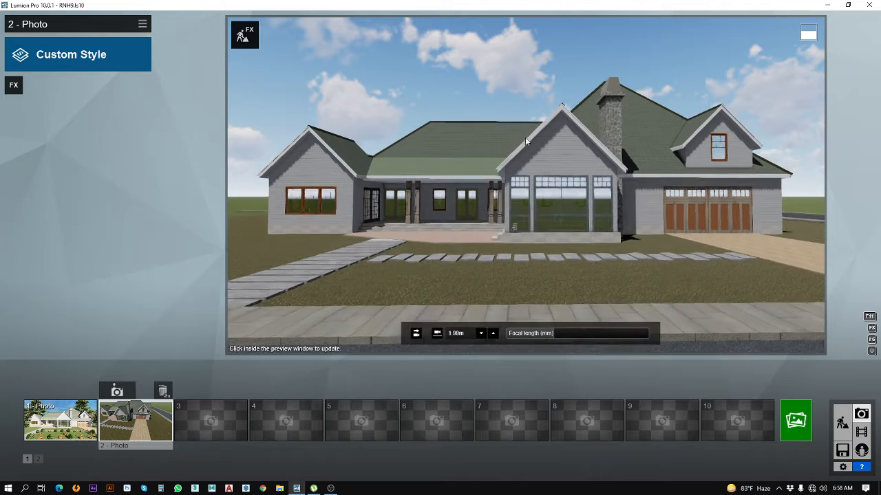
{"action": "key", "text": "e"}
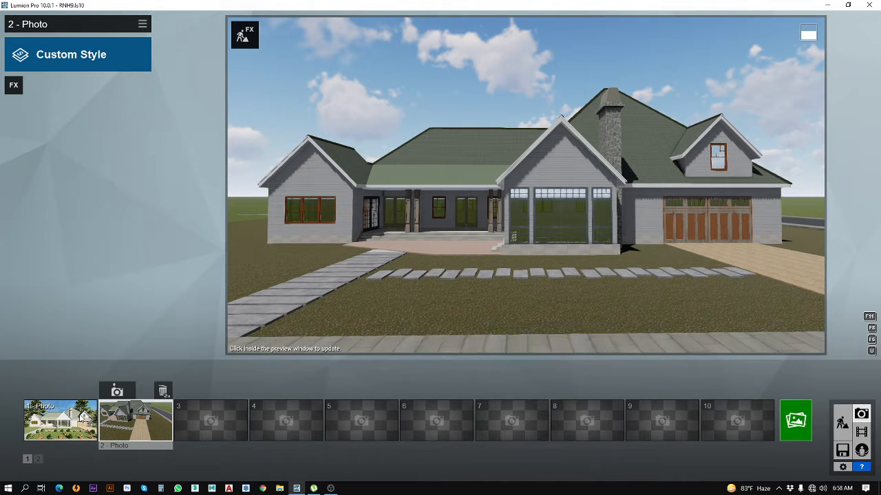
{"action": "left_click", "coordinate": [124, 393]}
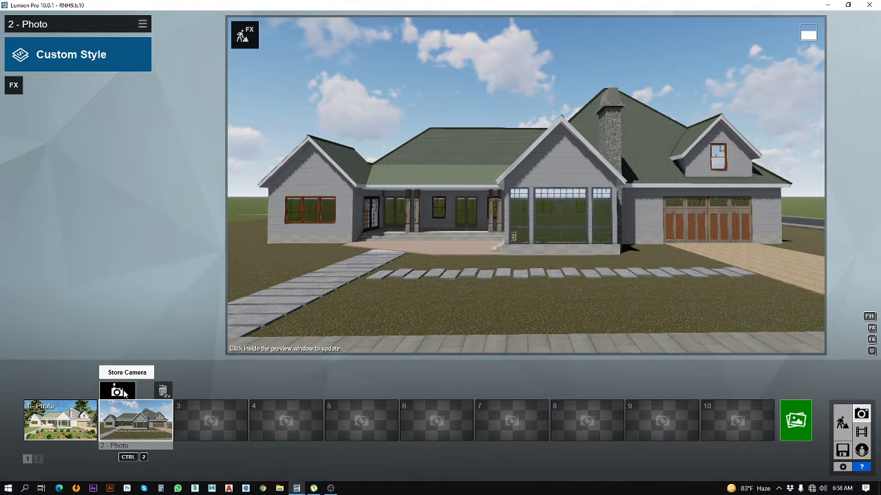
Step: Select photo slot 3 and frame the house at an angle from the driveway, showing the garage and chimney
{"action": "left_click", "coordinate": [208, 424]}
{"action": "key", "text": "d"}
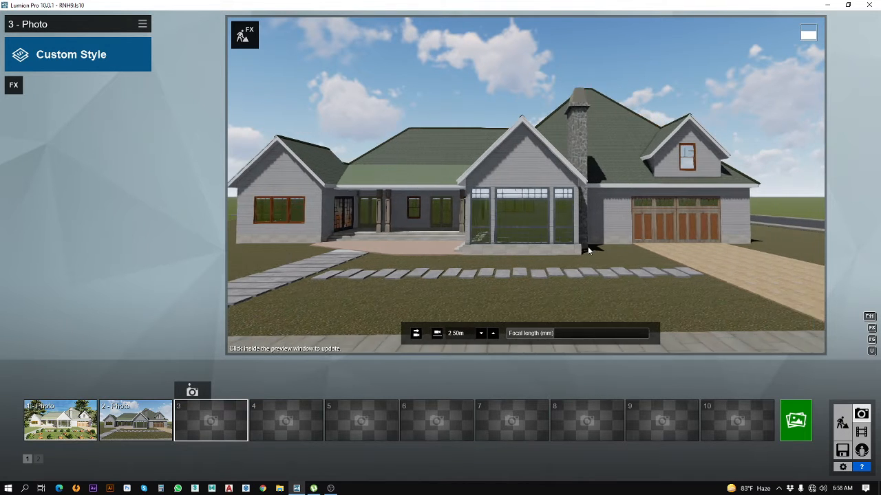
{"action": "right_click_drag", "start_coordinate": [588, 246], "coordinate": [459, 274]}
{"action": "key", "text": "d"}
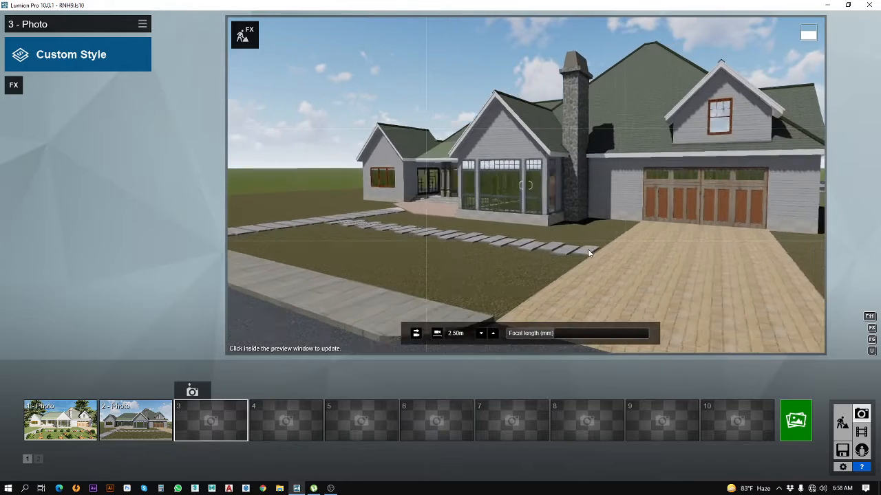
{"action": "key", "text": "d"}
{"action": "key", "text": "d"}
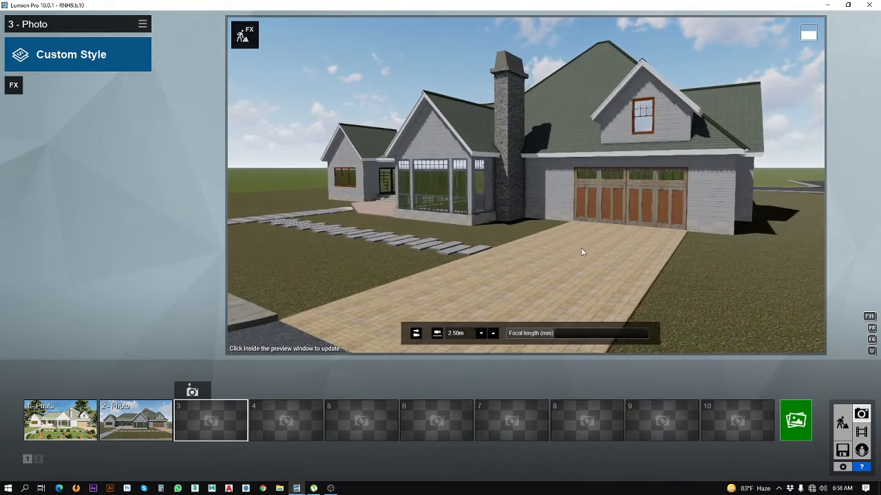
{"action": "mouse_move", "coordinate": [620, 244]}
{"action": "right_mouse_down"}
{"action": "mouse_move", "coordinate": [644, 238]}
{"action": "mouse_move", "coordinate": [627, 238]}
{"action": "right_mouse_up"}
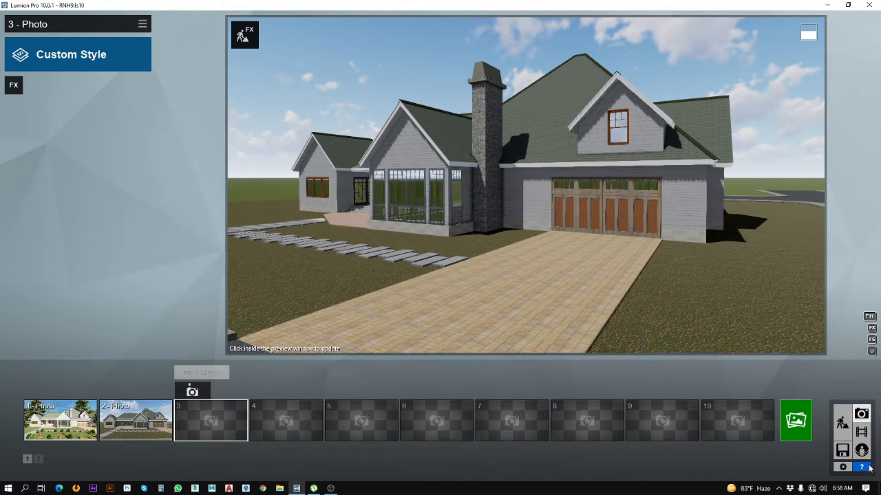
Step: Set the system speaker volume to 46
{"action": "left_click", "coordinate": [821, 488]}
{"action": "scroll", "coordinate": [820, 490], "scroll_direction": "down", "scroll_amount": 18}
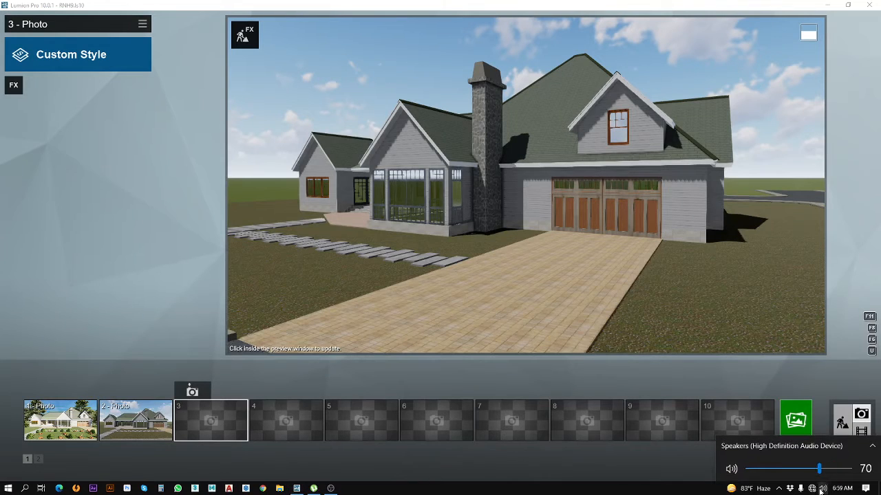
Step: Store the angled driveway view as photo 3
{"action": "left_click", "coordinate": [200, 396]}
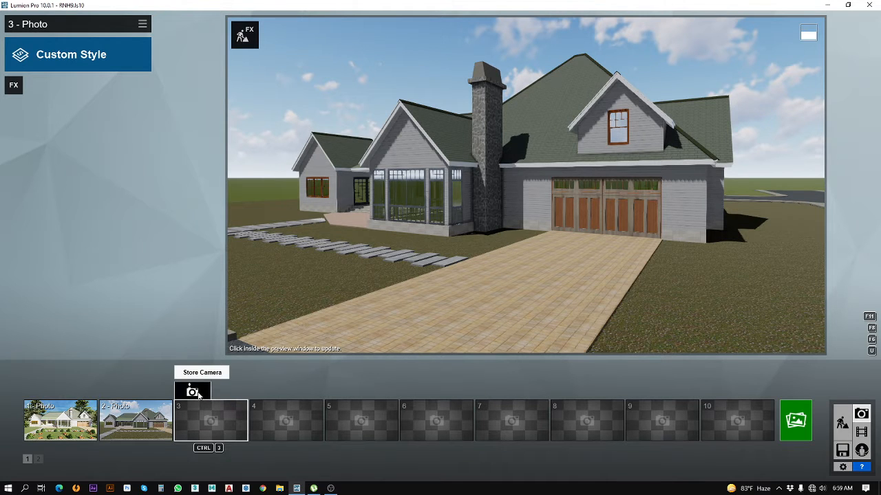
{"action": "left_click", "coordinate": [198, 393]}
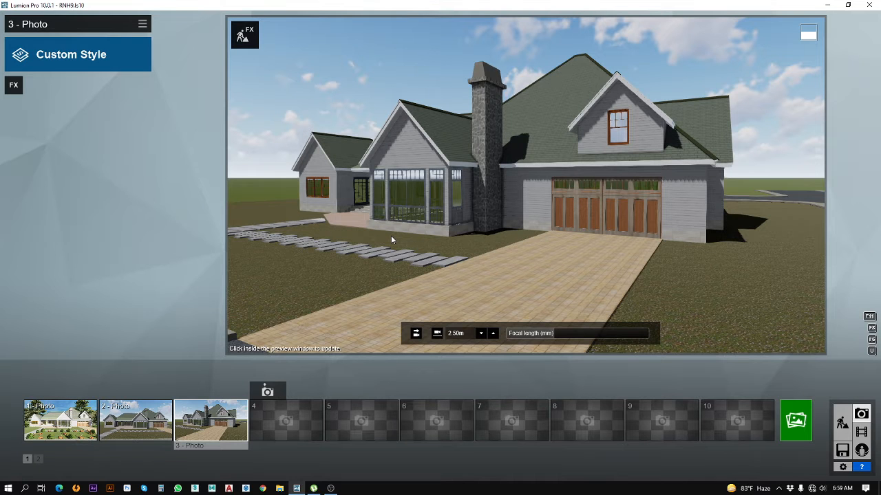
Step: Frame an aerial view of the house's garage corner from about 12 m height and store it as photo 4
{"action": "left_click", "coordinate": [271, 411]}
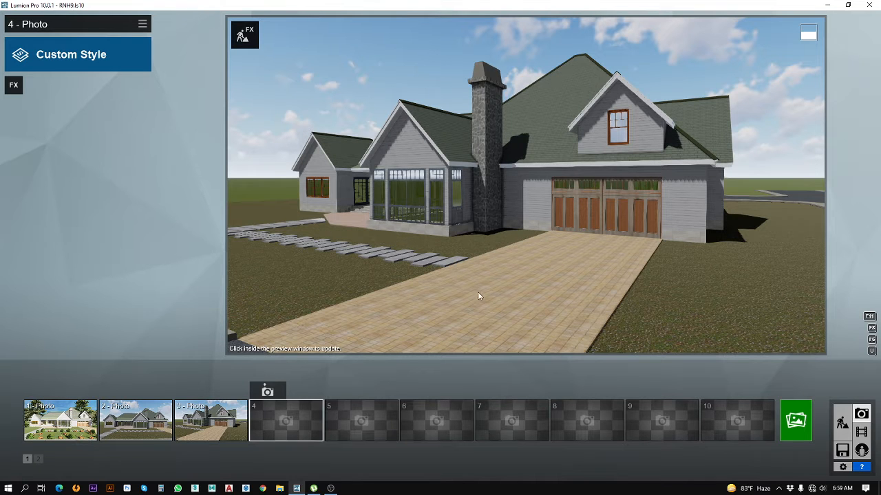
{"action": "key", "text": "d"}
{"action": "right_click_drag", "start_coordinate": [565, 216], "coordinate": [564, 208]}
{"action": "key", "text": "q"}
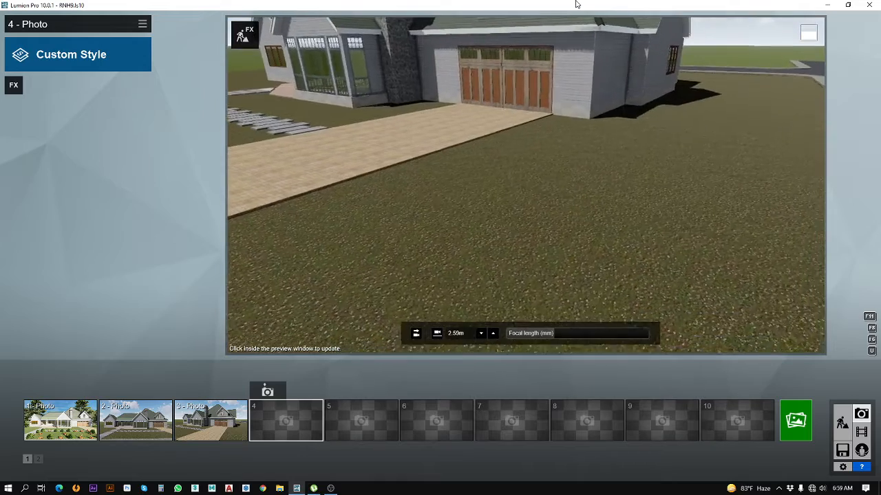
{"action": "key", "text": "q"}
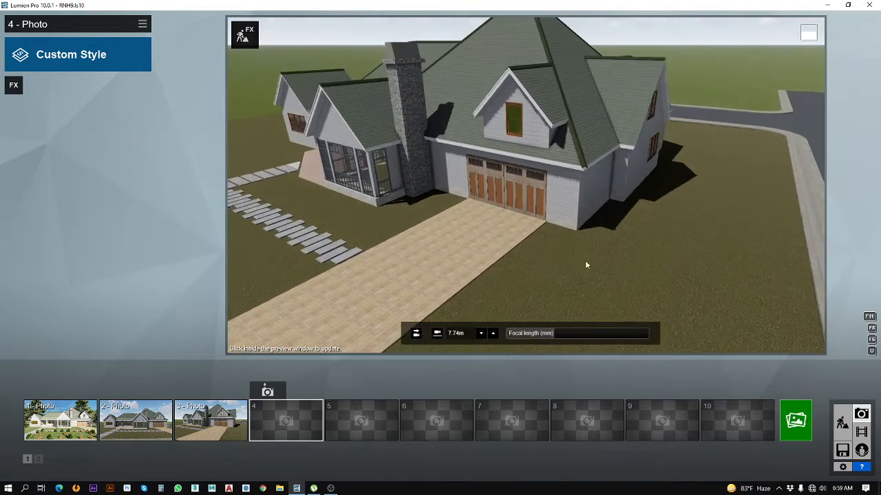
{"action": "key", "text": "q"}
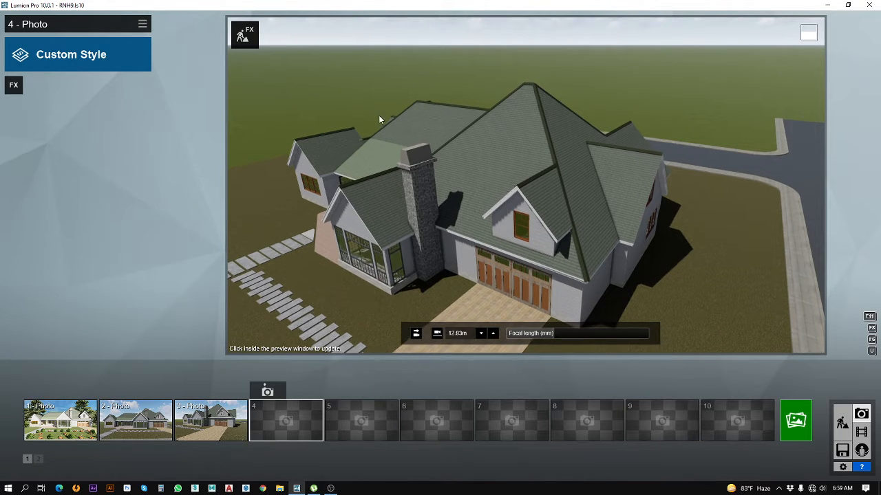
{"action": "key", "text": "e"}
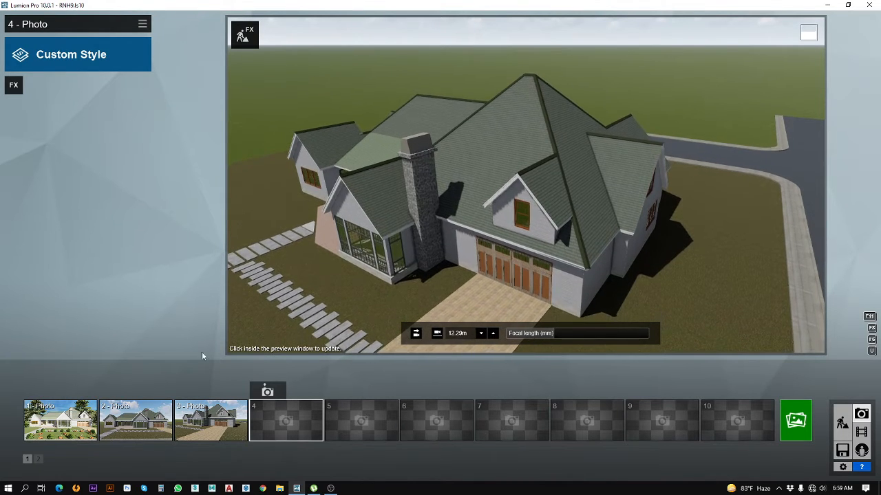
{"action": "key", "text": "a"}
{"action": "right_click_drag", "start_coordinate": [468, 222], "coordinate": [525, 185]}
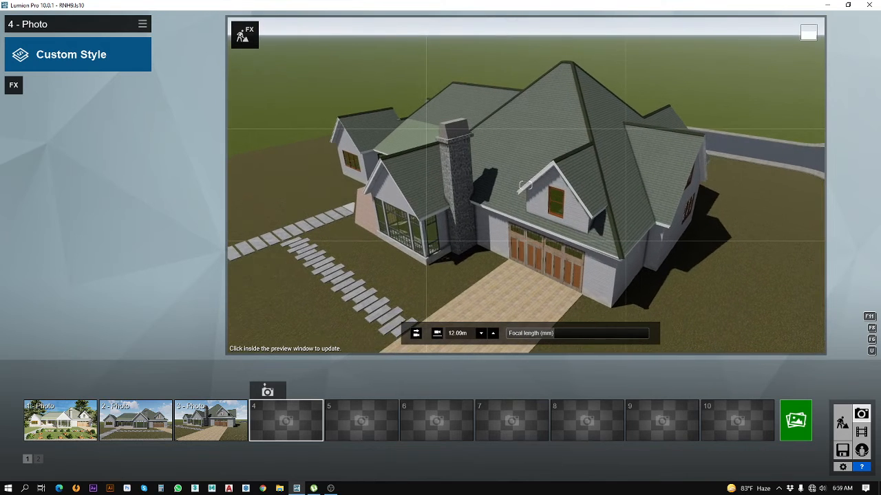
{"action": "key", "text": "d"}
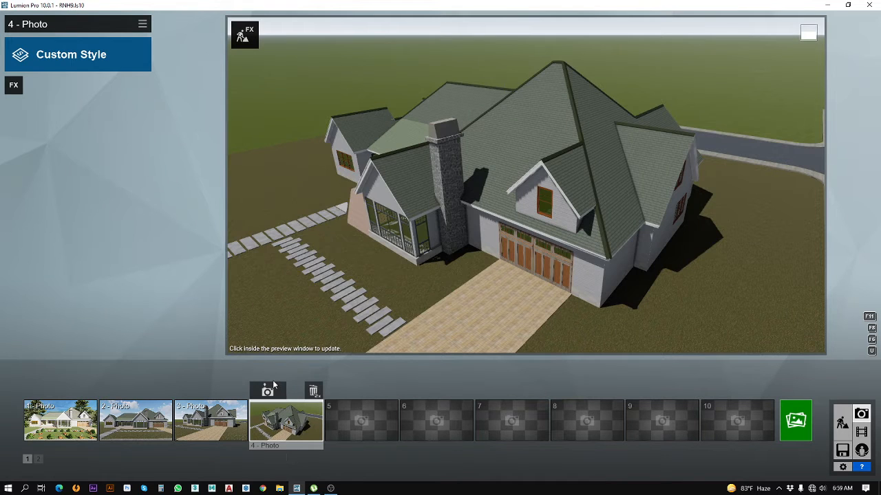
Step: Check photos 2 and 3, restore photo 2's front view and return to Build mode
{"action": "left_click", "coordinate": [134, 431]}
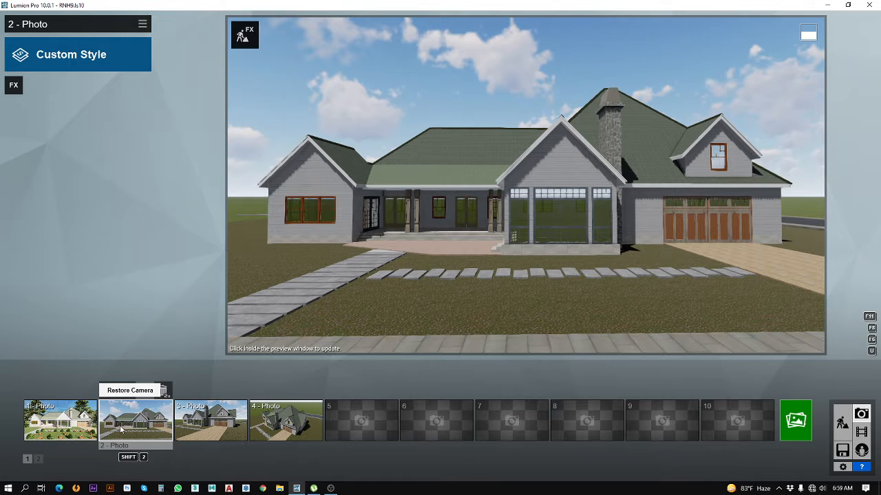
{"action": "left_click", "coordinate": [213, 430]}
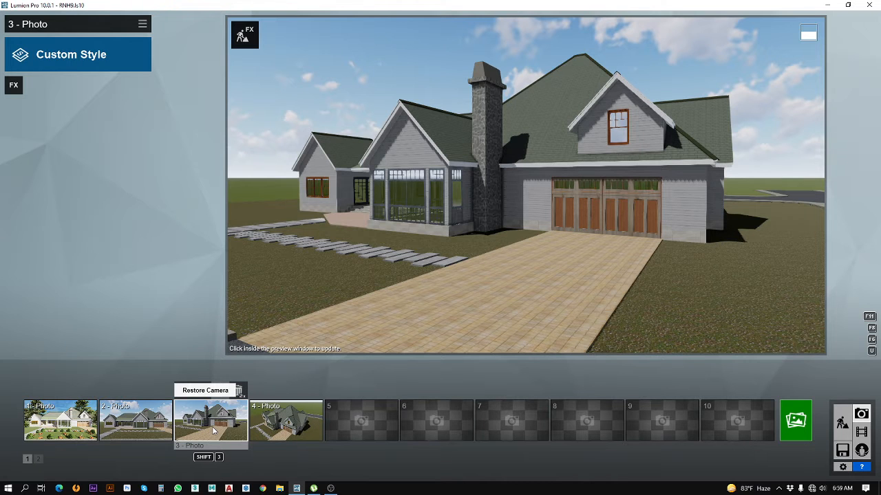
{"action": "left_click", "coordinate": [146, 433]}
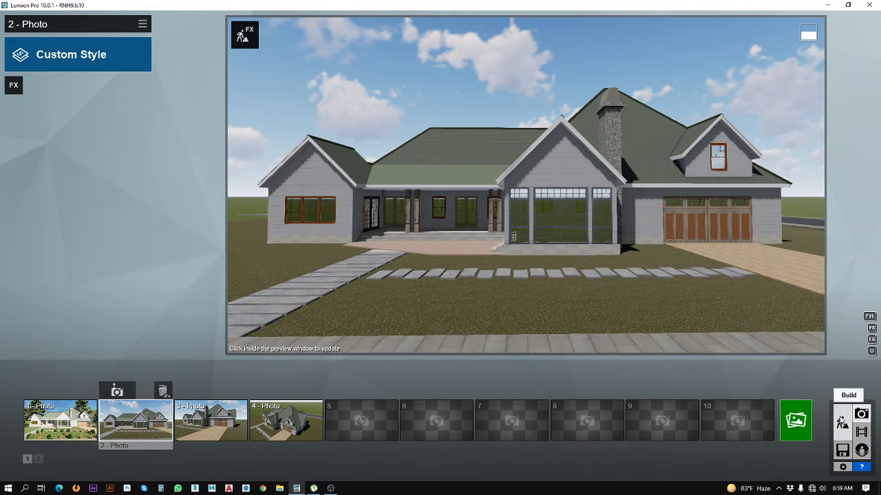
{"action": "left_click", "coordinate": [842, 421]}
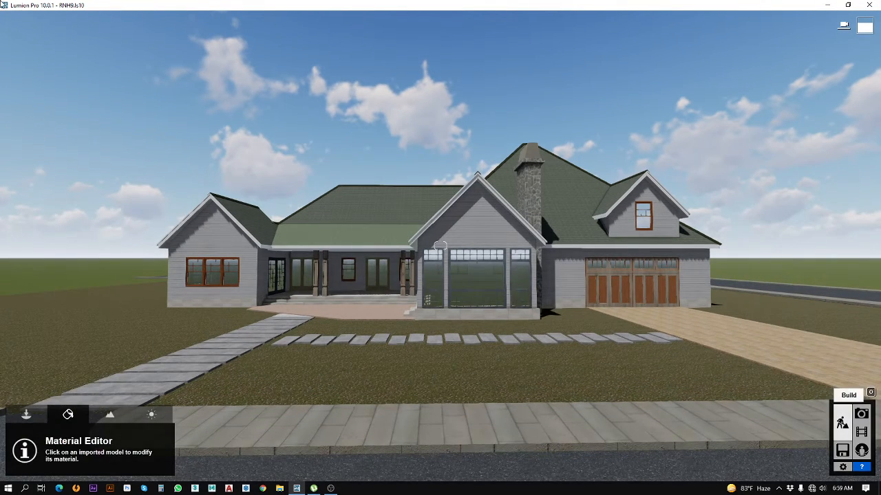
Step: Switch to object placement and make the hidden Layer 1 visible
{"action": "left_click", "coordinate": [32, 415]}
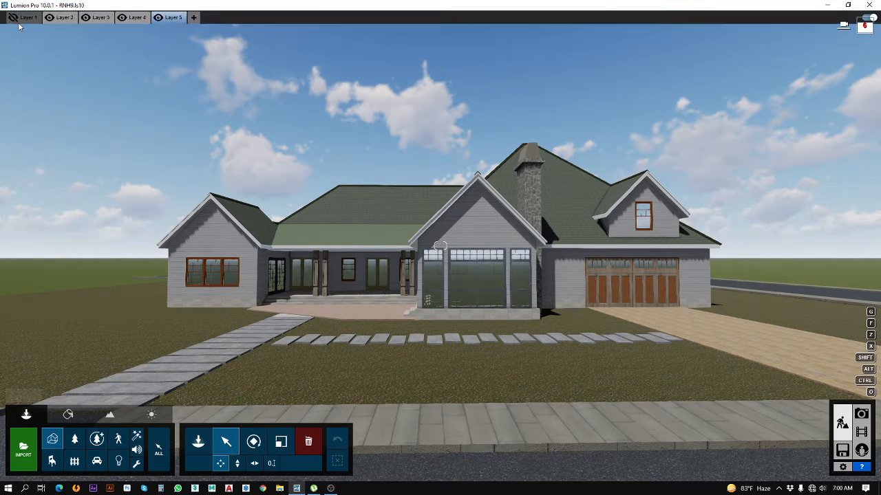
{"action": "left_click", "coordinate": [14, 18]}
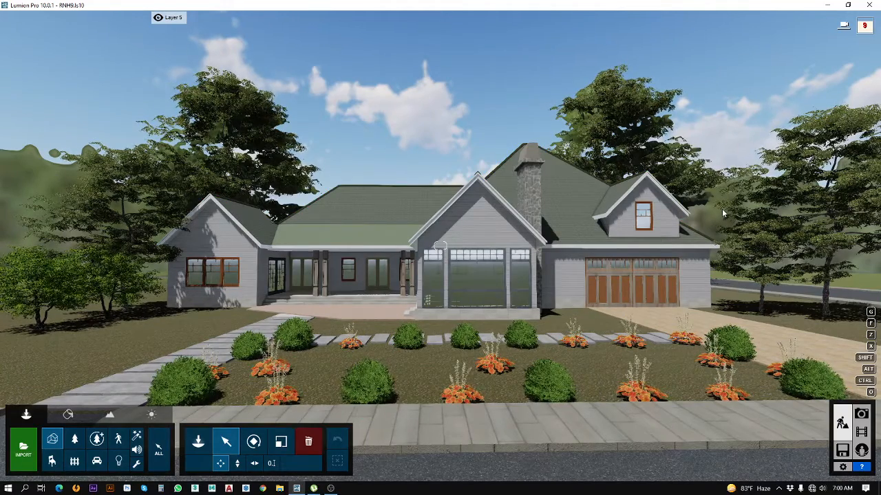
{"action": "left_click", "coordinate": [376, 250]}
{"action": "key", "text": "s"}
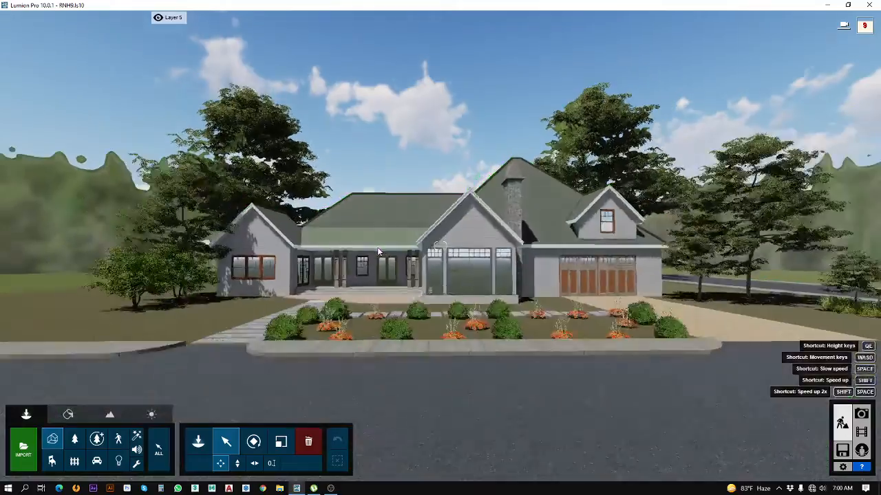
Step: Check the trees across the road from farther back, recall photo 1 in Photo mode and keep its Custom Style
{"action": "key", "text": "s"}
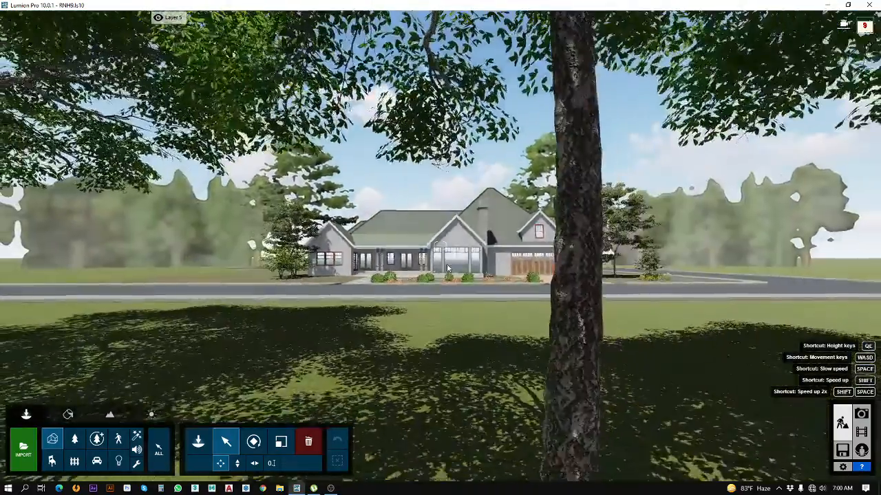
{"action": "key", "text": "s"}
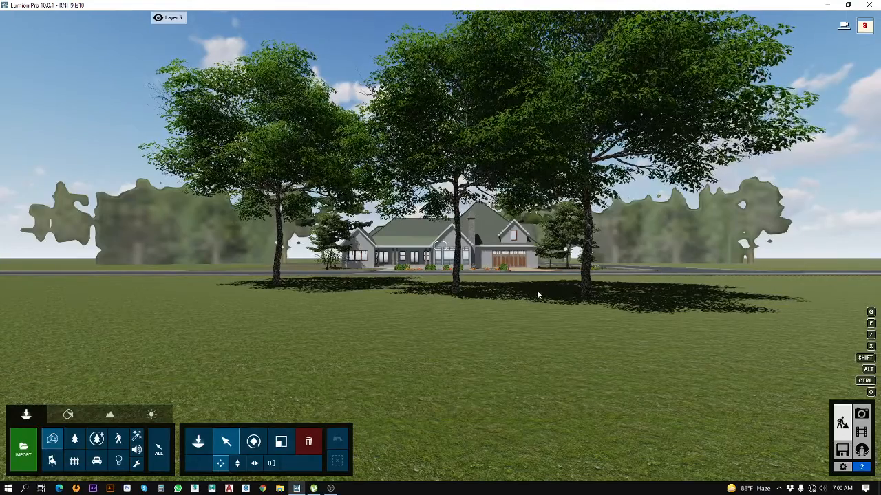
{"action": "left_click", "coordinate": [861, 415]}
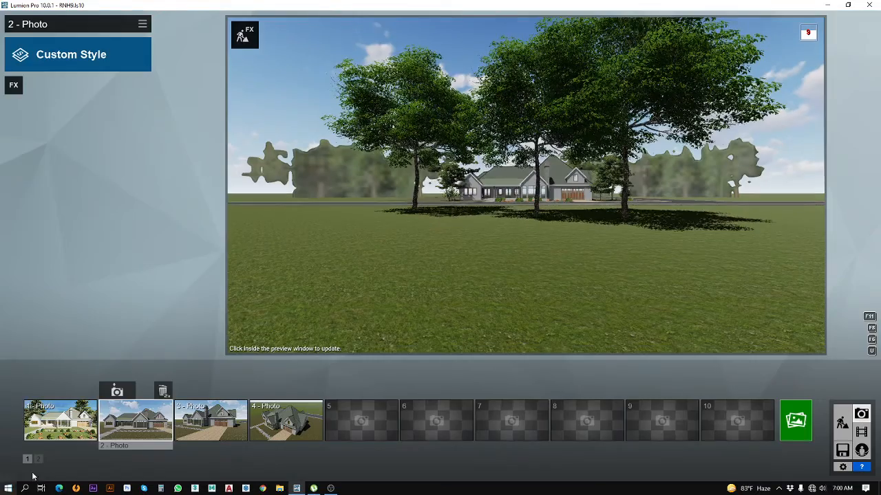
{"action": "left_click", "coordinate": [62, 417]}
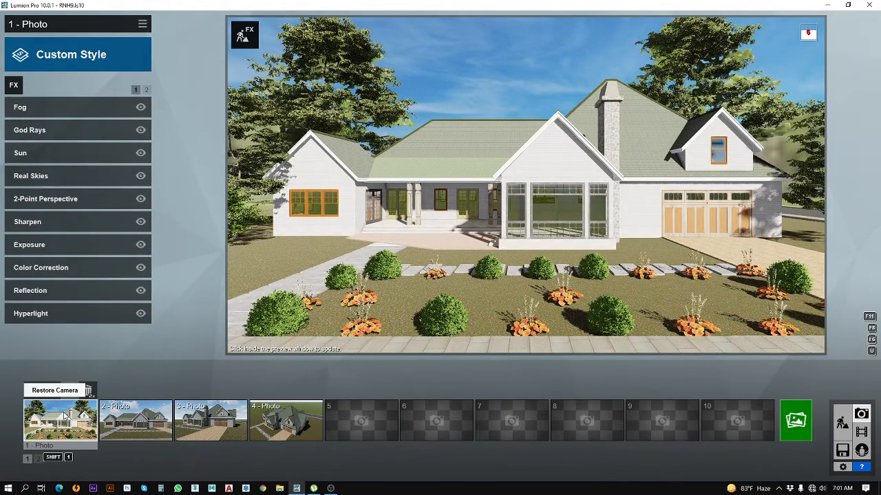
{"action": "left_click", "coordinate": [126, 43]}
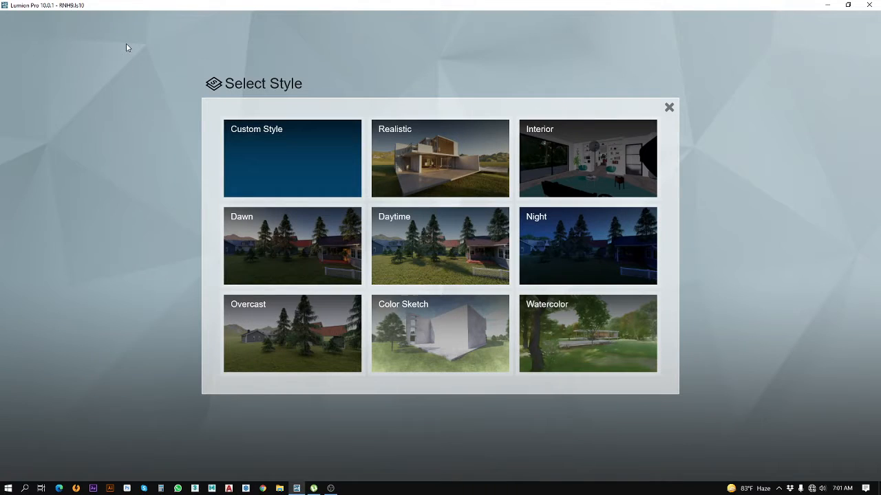
{"action": "left_click", "coordinate": [307, 159]}
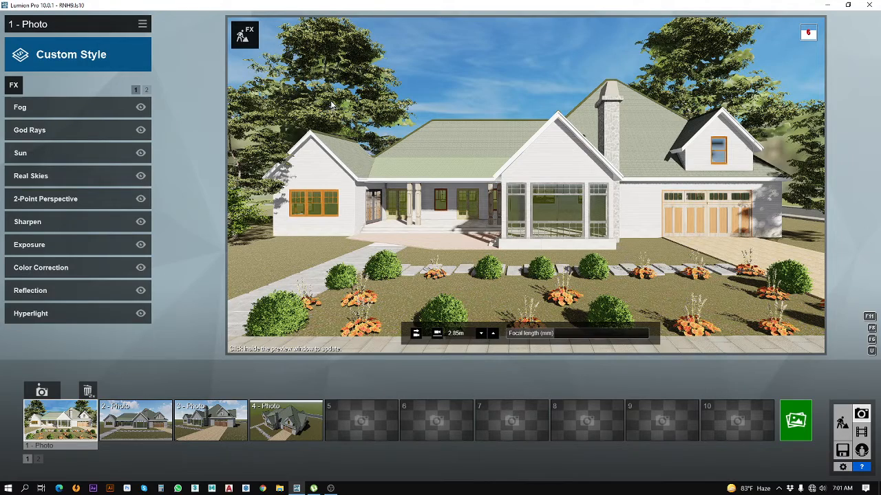
Step: Load the saved group Side Tree Block in Build mode and place it on Layer 1 beyond the garage, beside the driveway
{"action": "left_click", "coordinate": [842, 421]}
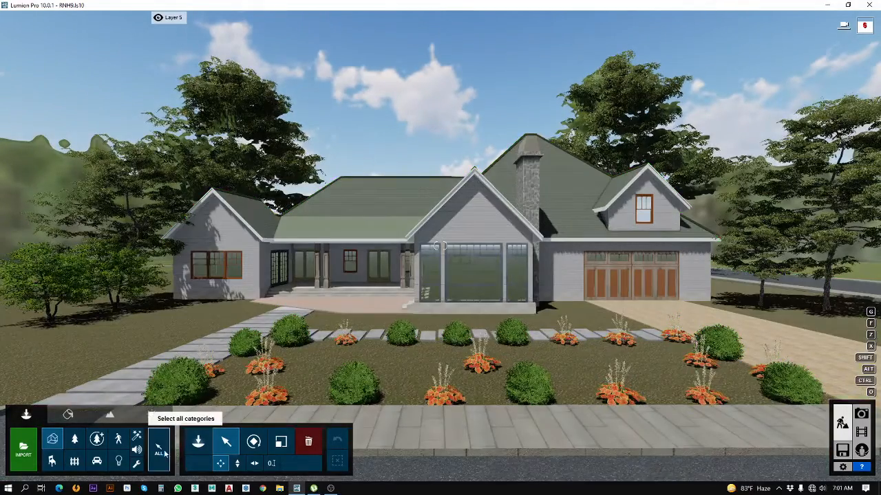
{"action": "left_click", "coordinate": [165, 453]}
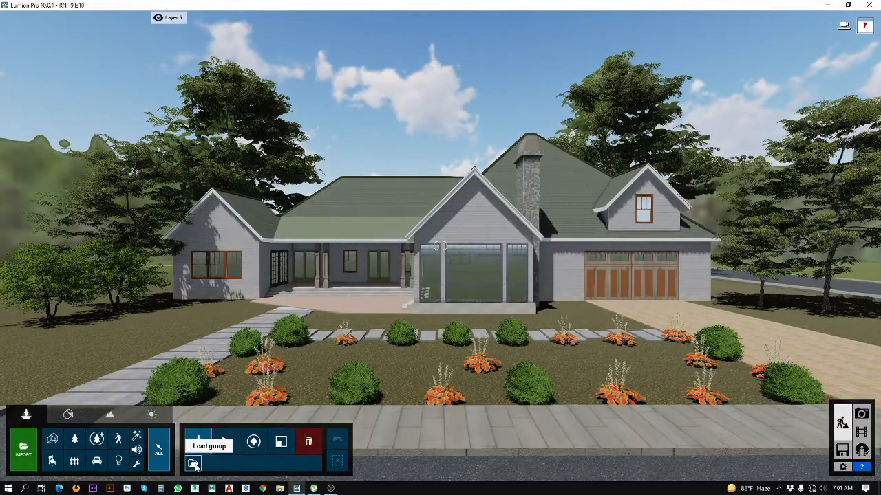
{"action": "left_click", "coordinate": [193, 465]}
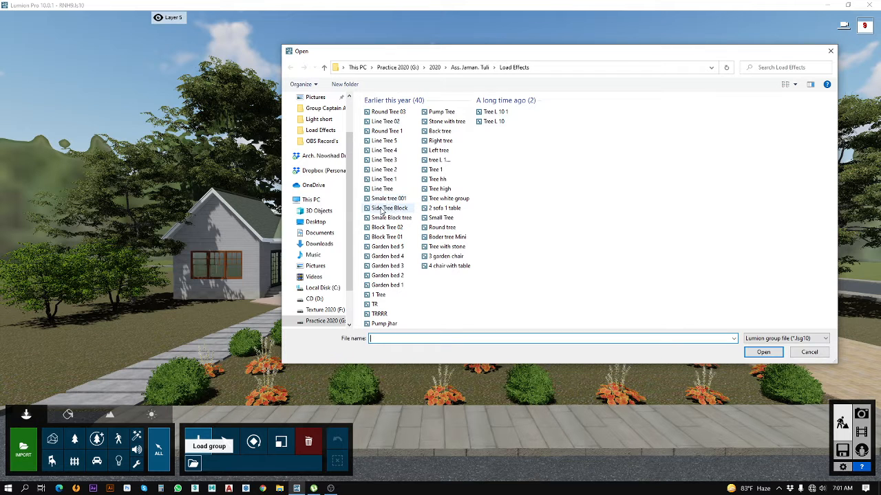
{"action": "left_click", "coordinate": [385, 207]}
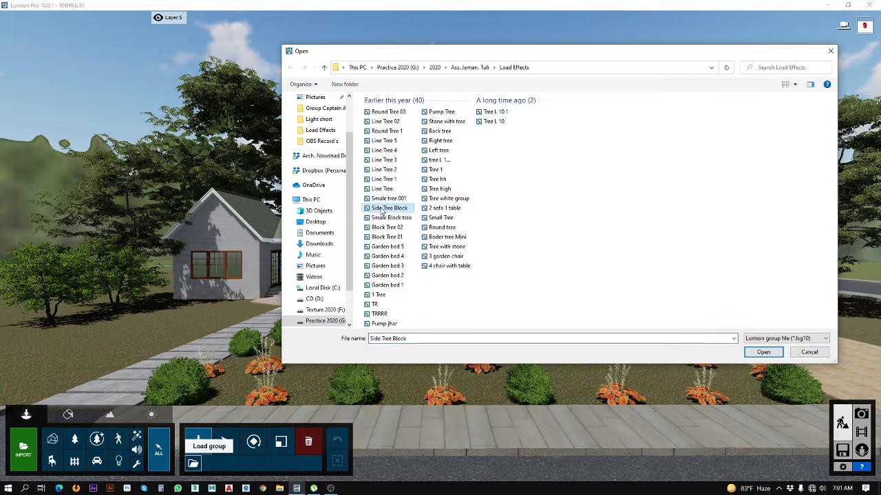
{"action": "left_click", "coordinate": [757, 353]}
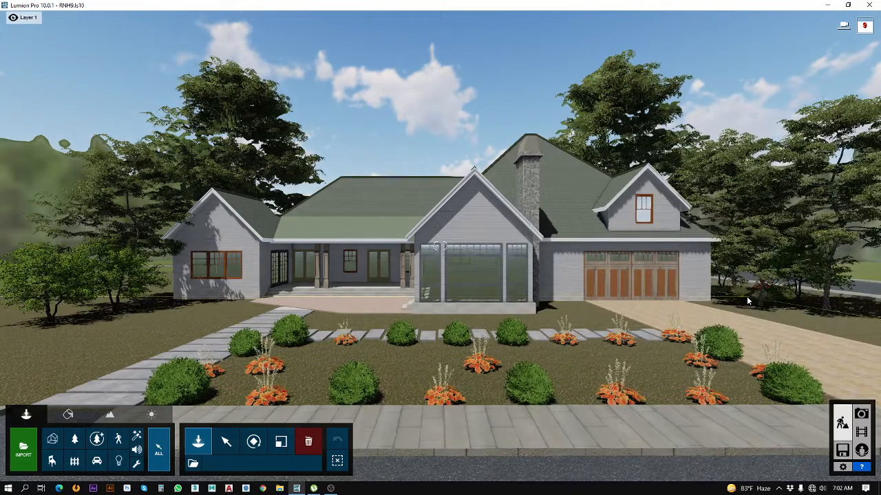
Step: Copy the new tree group to the opposite end of the house, beside the gabled wing, and enlarge the copy slightly
{"action": "left_click", "coordinate": [226, 441]}
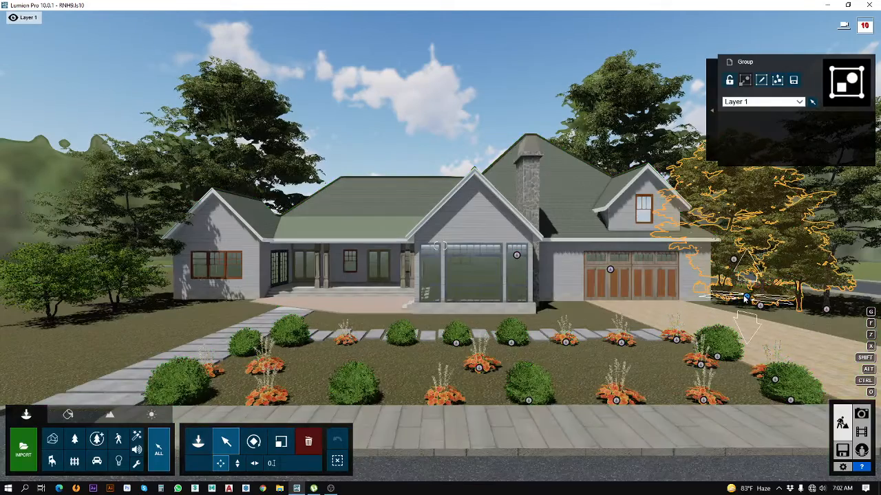
{"action": "left_click_drag", "start_coordinate": [746, 295], "coordinate": [155, 291], "text": "alt"}
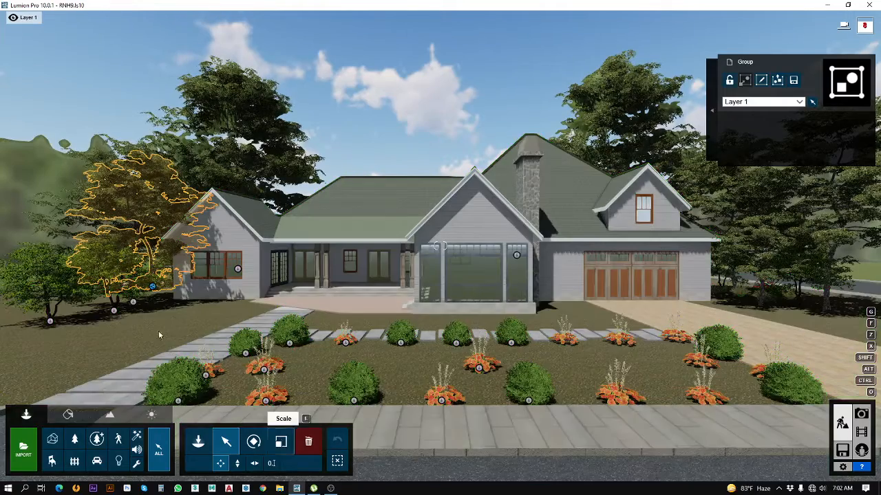
{"action": "left_click", "coordinate": [281, 442]}
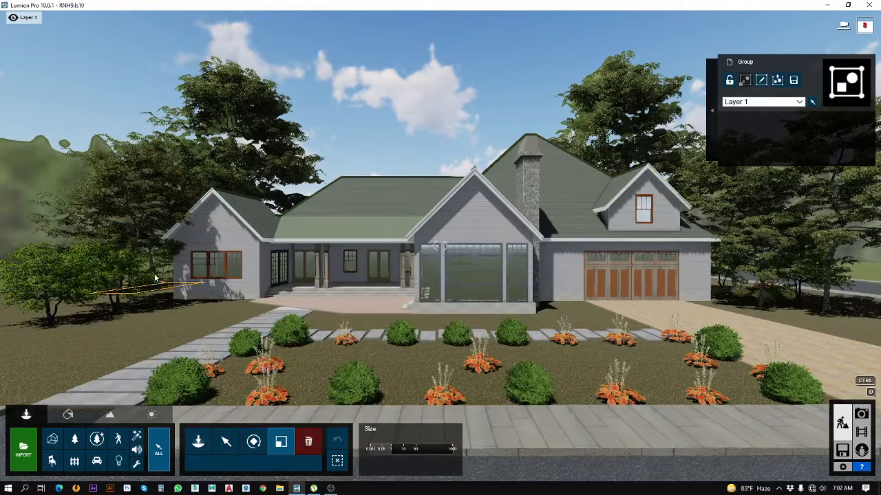
{"action": "left_click_drag", "start_coordinate": [160, 272], "coordinate": [160, 271]}
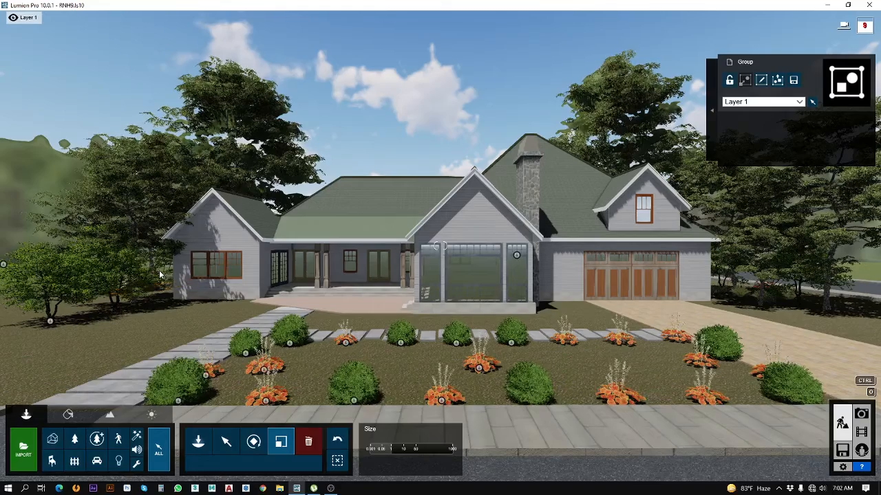
{"action": "left_click", "coordinate": [198, 443]}
{"action": "left_click", "coordinate": [193, 464]}
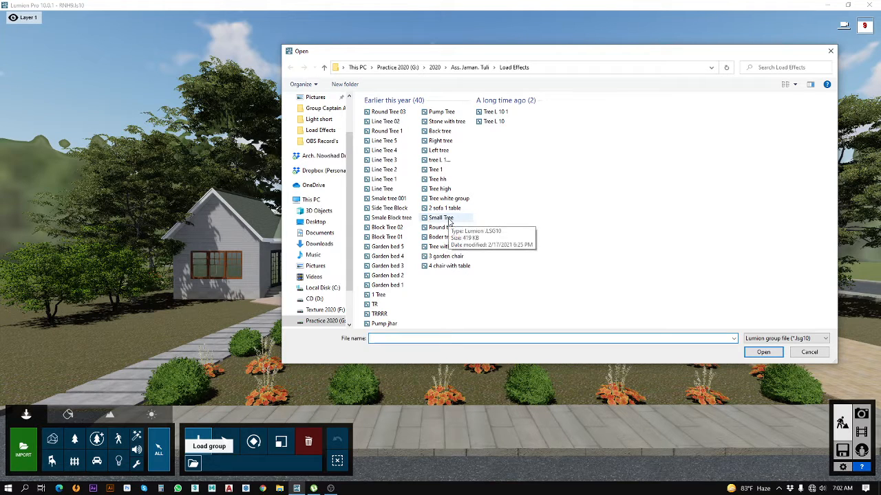
{"action": "left_click", "coordinate": [830, 58]}
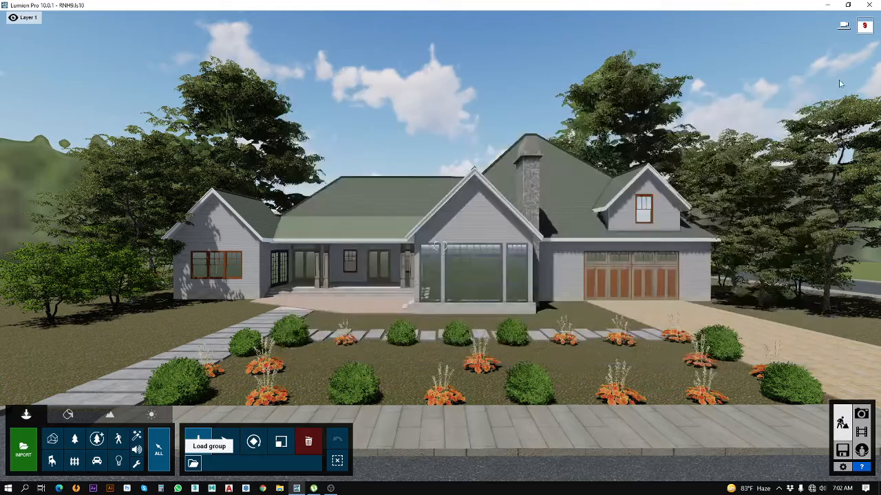
Step: Return to photo 1 in Photo mode and load the effects file DOF Day mode.lme onto it
{"action": "left_click", "coordinate": [860, 413]}
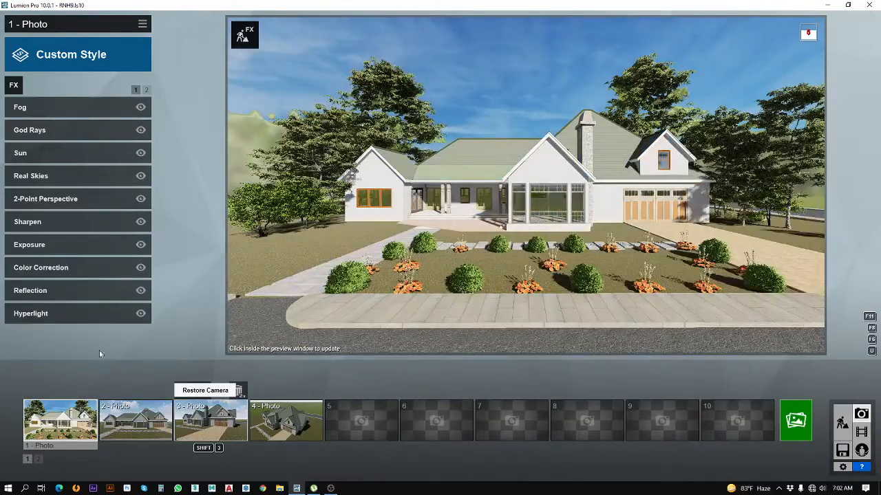
{"action": "left_click", "coordinate": [55, 390]}
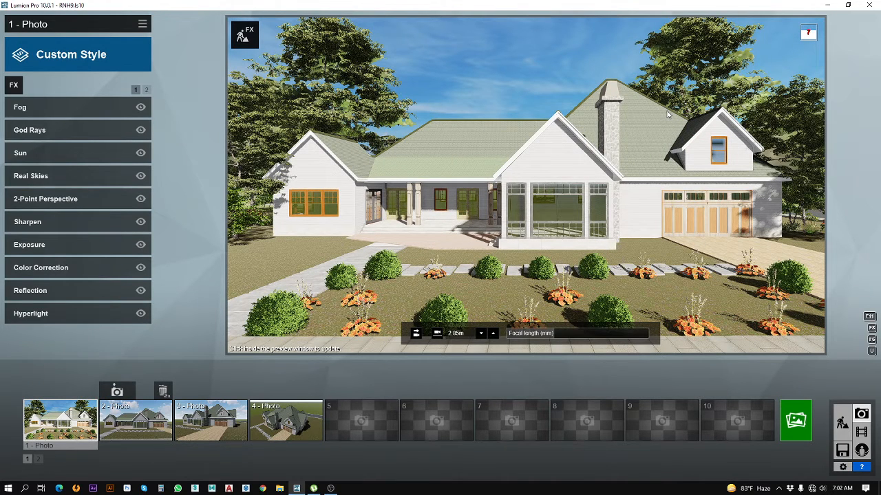
{"action": "left_click", "coordinate": [141, 25]}
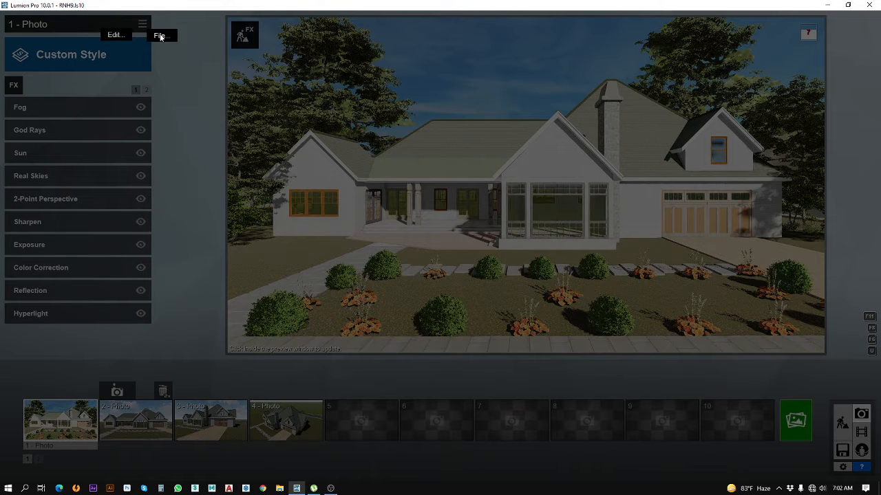
{"action": "left_click", "coordinate": [161, 36]}
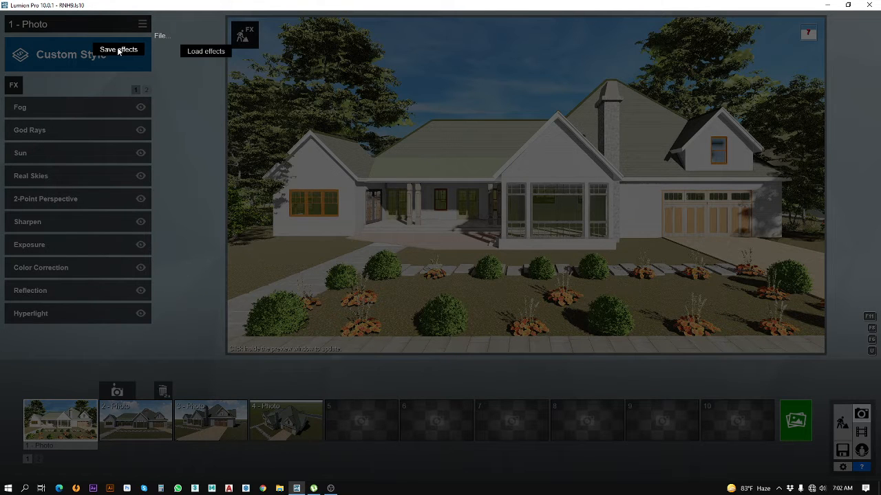
{"action": "left_click", "coordinate": [206, 52]}
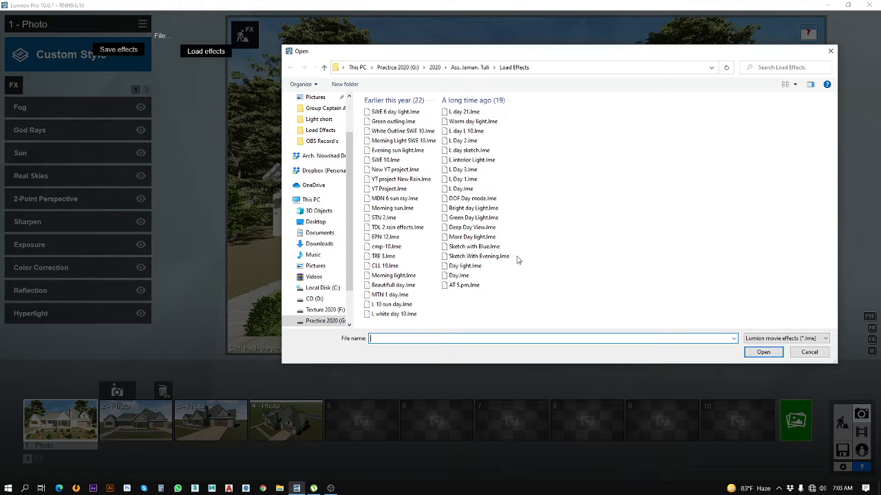
{"action": "left_click", "coordinate": [451, 200]}
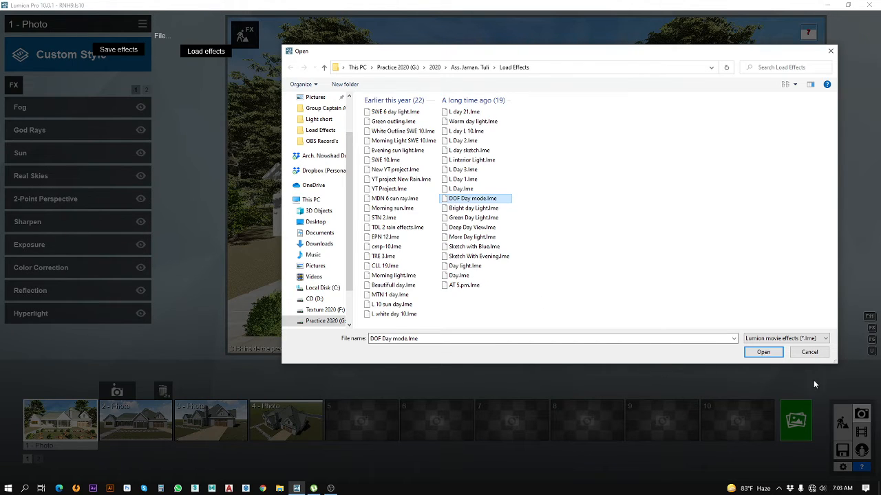
{"action": "left_click", "coordinate": [762, 353]}
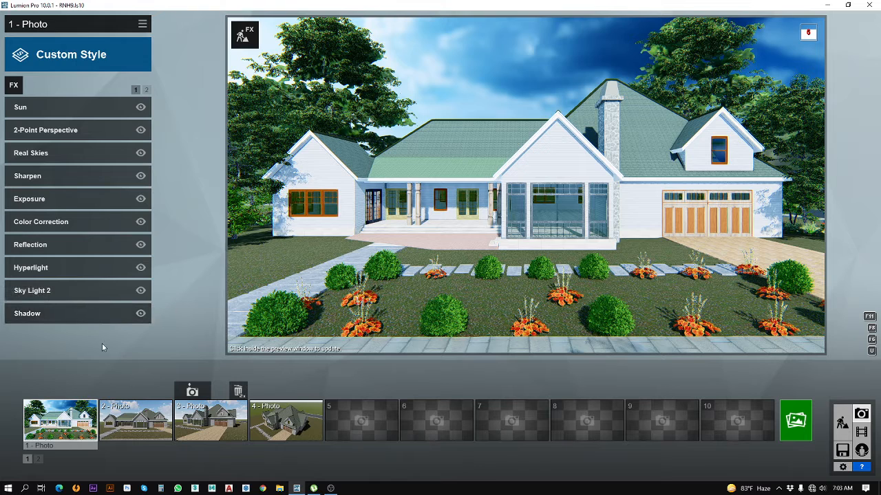
Step: Compare photo 1 with the Depth of Field effect disabled and enabled, leaving the effect on
{"action": "left_click", "coordinate": [147, 91]}
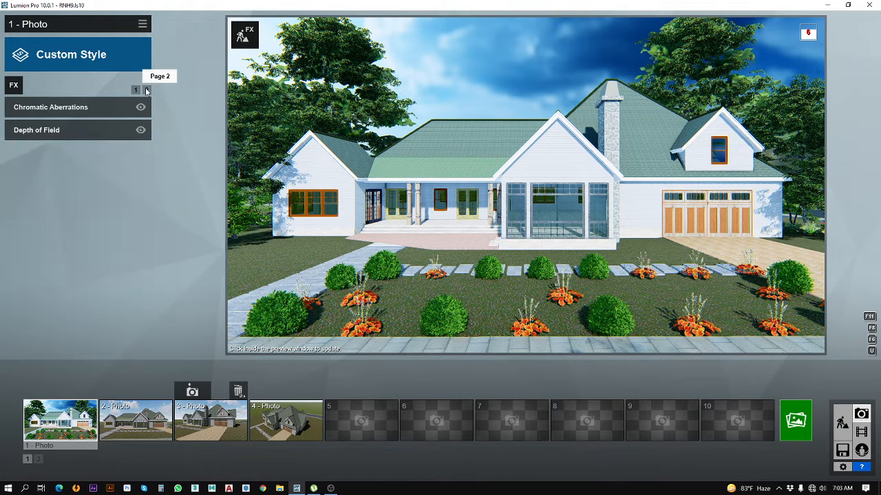
{"action": "left_click", "coordinate": [141, 130]}
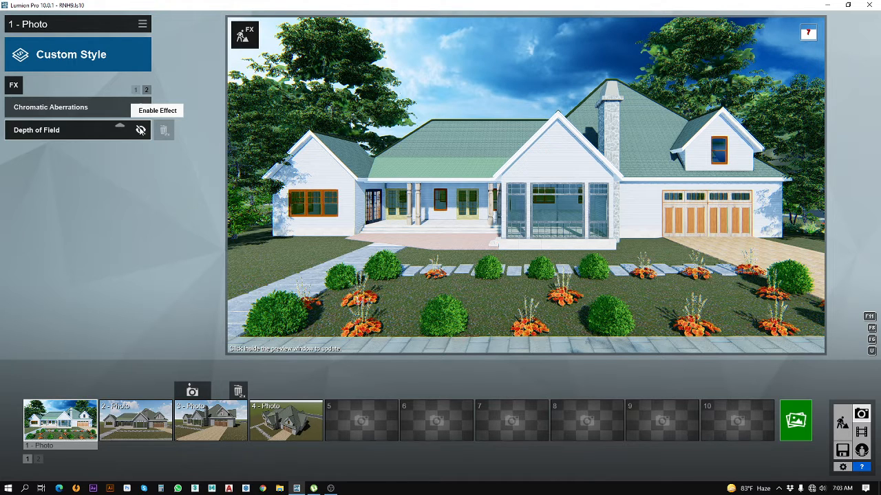
{"action": "left_click", "coordinate": [140, 130]}
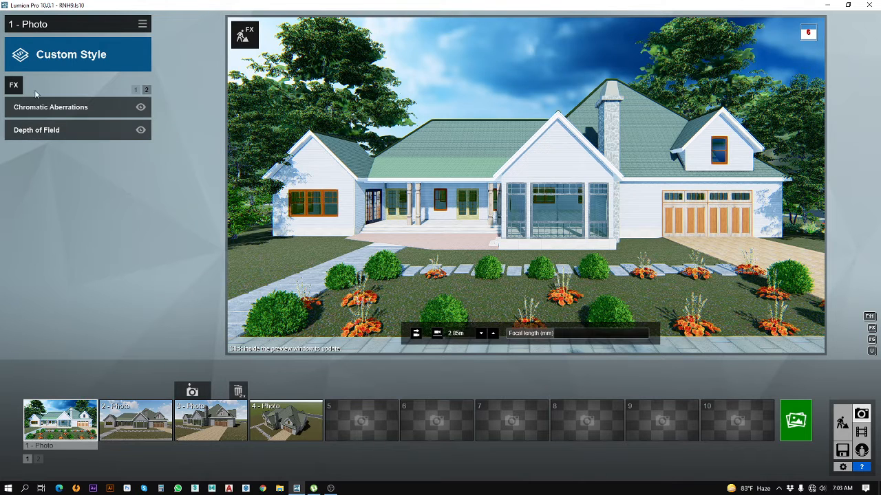
Step: In photo 1's Color Correction effect, set gamma correction to 0.9 and raise the temperature slightly
{"action": "left_click", "coordinate": [136, 90]}
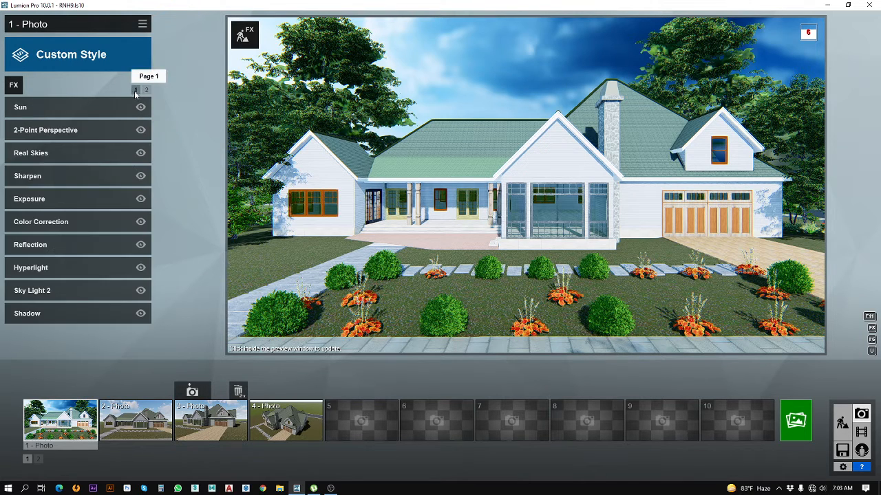
{"action": "left_click", "coordinate": [45, 224]}
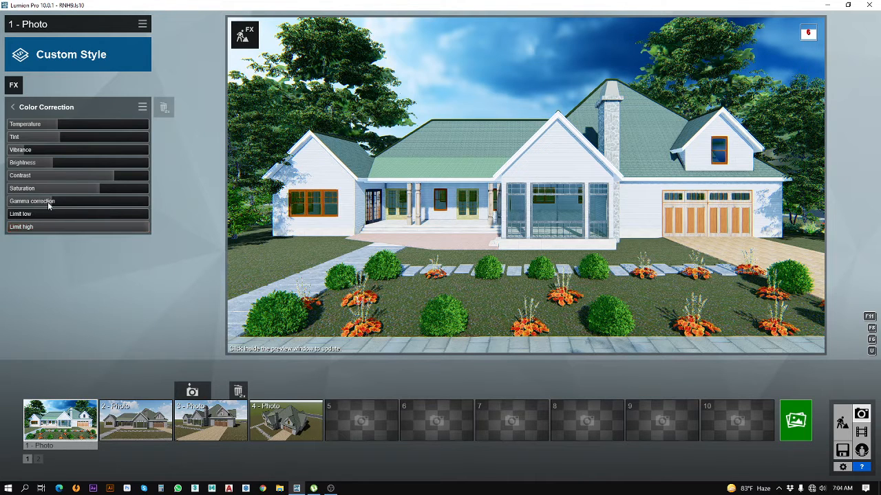
{"action": "left_click", "coordinate": [48, 204]}
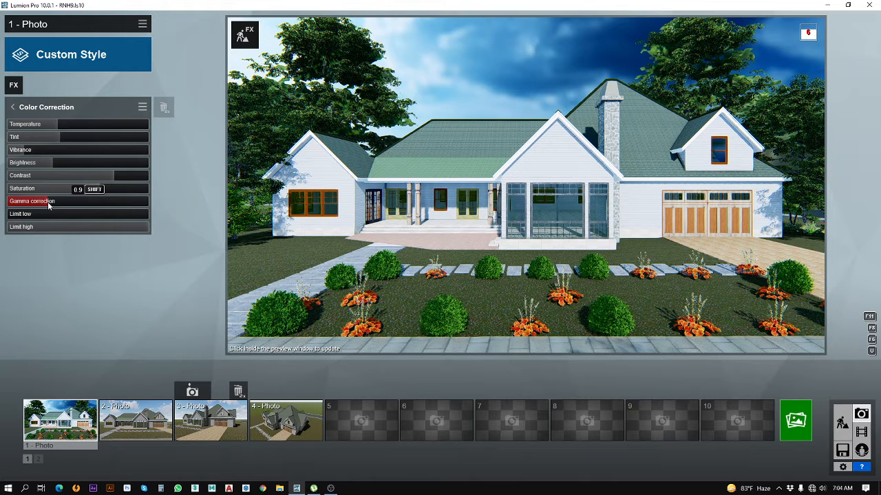
{"action": "left_click", "coordinate": [65, 124]}
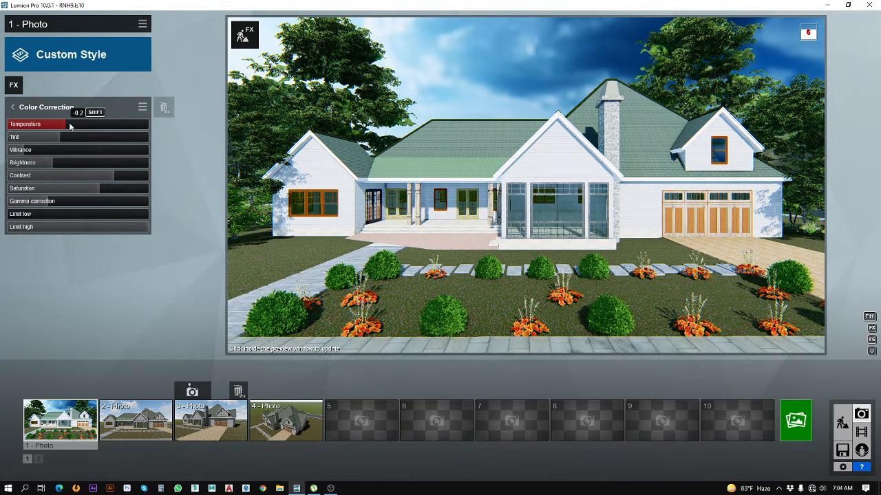
{"action": "left_click", "coordinate": [69, 125]}
{"action": "left_click", "coordinate": [23, 103]}
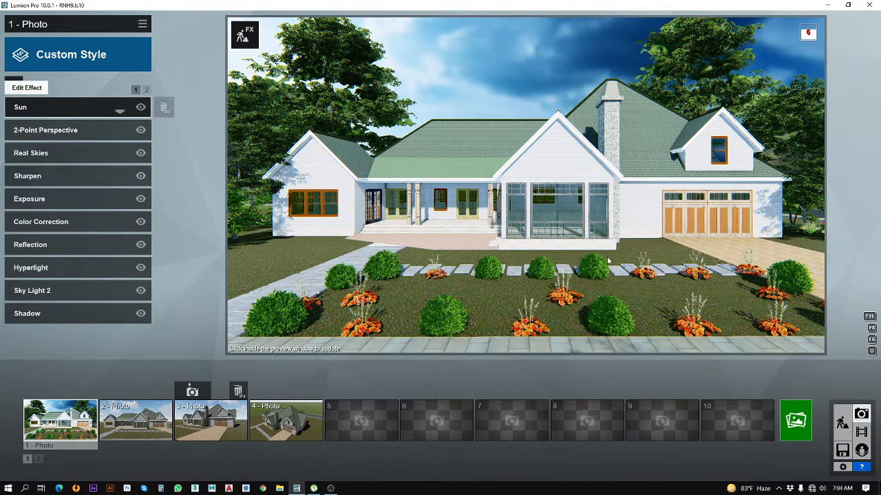
Step: In photo 1's Reflection effect, edit the reflection planes and remove all but the one covering the paths and driveway
{"action": "left_click", "coordinate": [46, 245]}
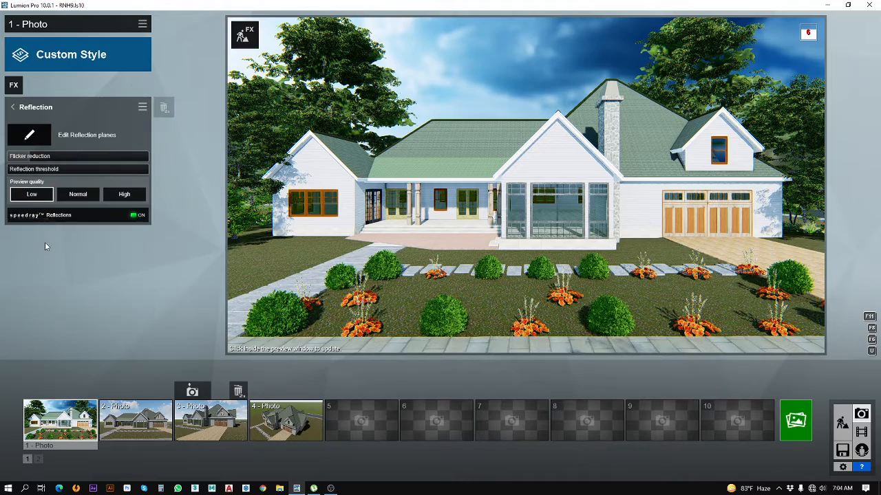
{"action": "left_click", "coordinate": [31, 136]}
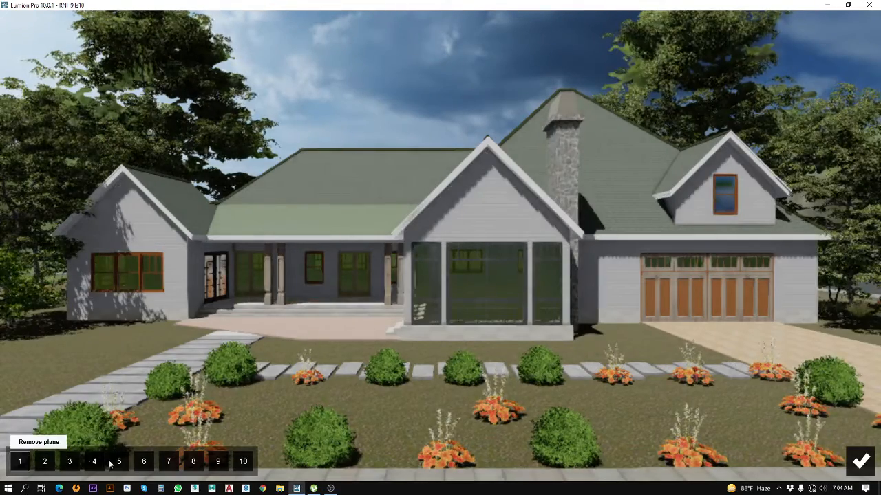
{"action": "left_click", "coordinate": [19, 462]}
{"action": "left_click", "coordinate": [19, 462]}
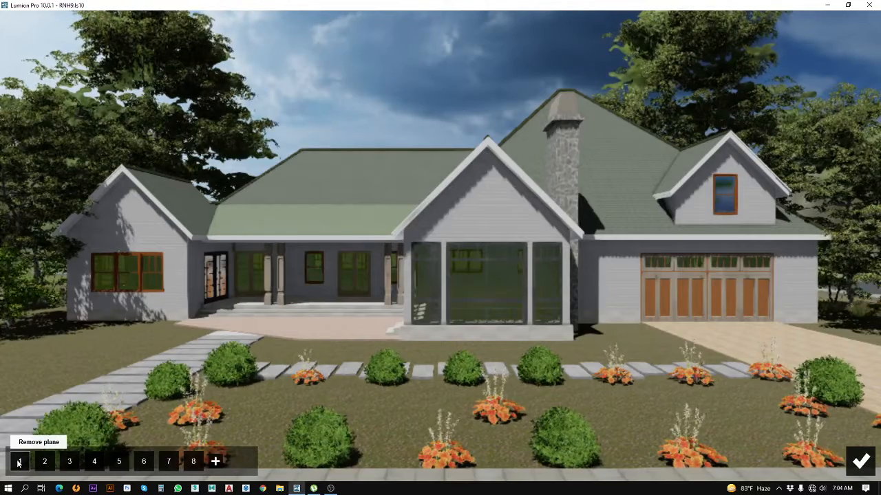
{"action": "left_click", "coordinate": [20, 463]}
{"action": "left_click", "coordinate": [20, 462]}
{"action": "left_click", "coordinate": [19, 463]}
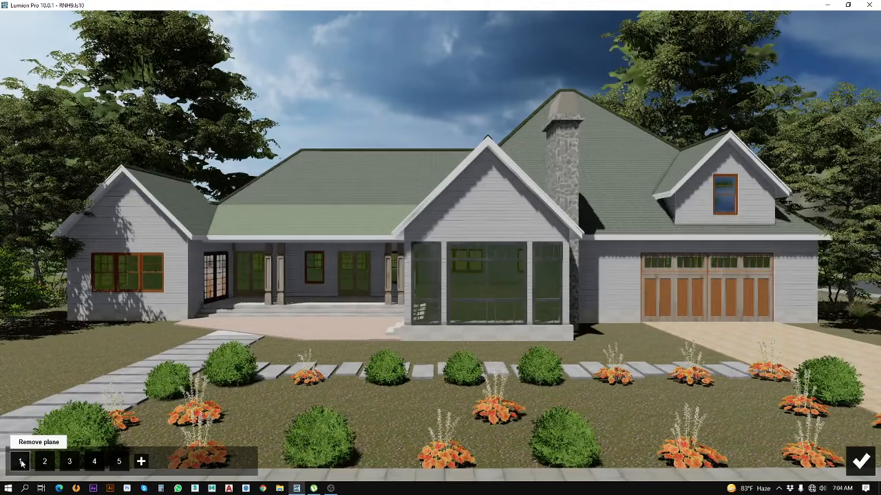
{"action": "left_click", "coordinate": [20, 463]}
{"action": "left_click", "coordinate": [20, 463]}
{"action": "left_click", "coordinate": [21, 464]}
{"action": "left_click", "coordinate": [20, 464]}
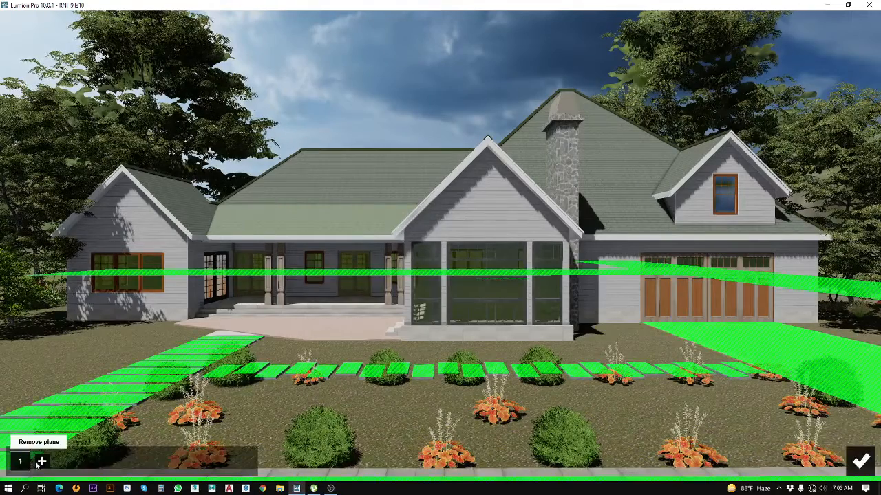
Step: Add reflection planes on the gabled wing's front window glass and on the French doors at the side of the porch
{"action": "left_click", "coordinate": [42, 462]}
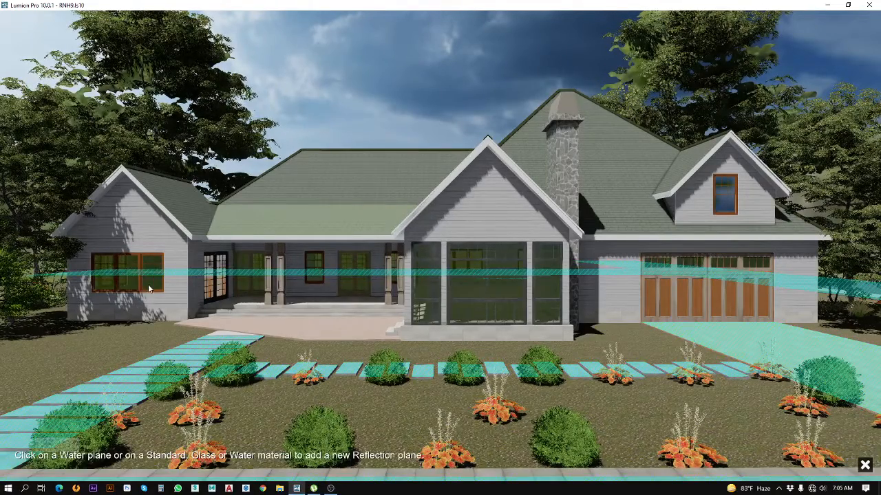
{"action": "left_click", "coordinate": [144, 262]}
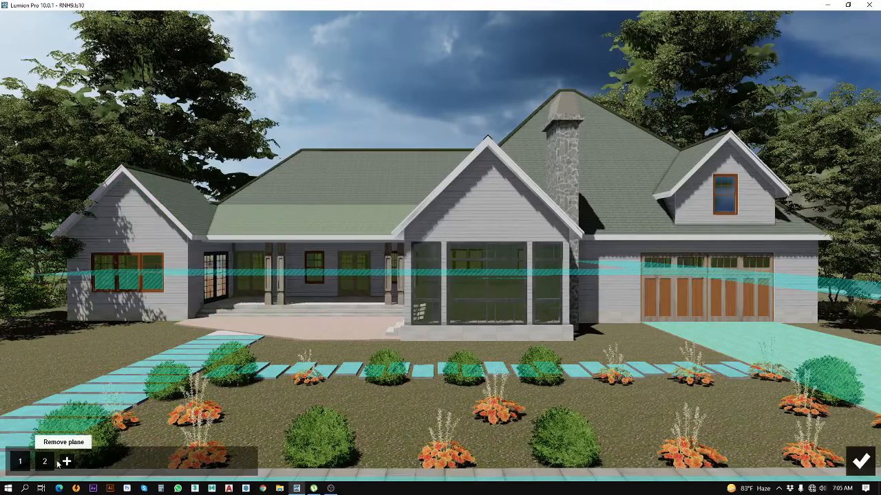
{"action": "left_click", "coordinate": [67, 461]}
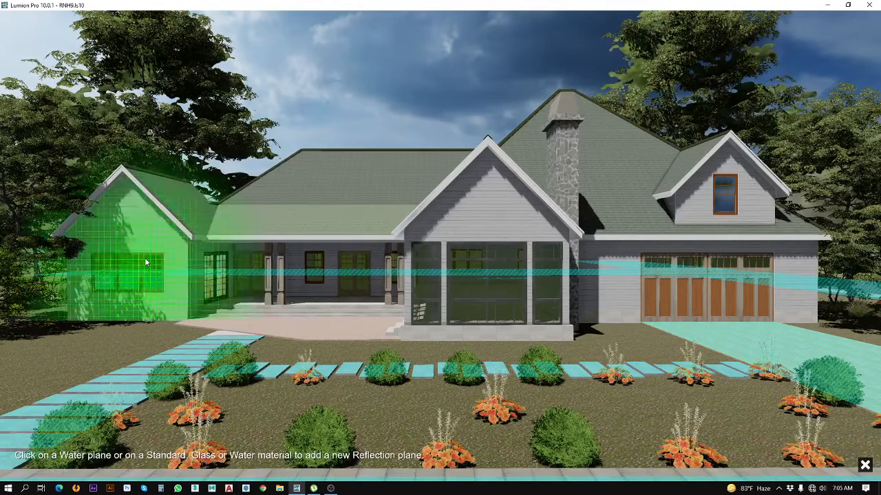
{"action": "left_click", "coordinate": [145, 262]}
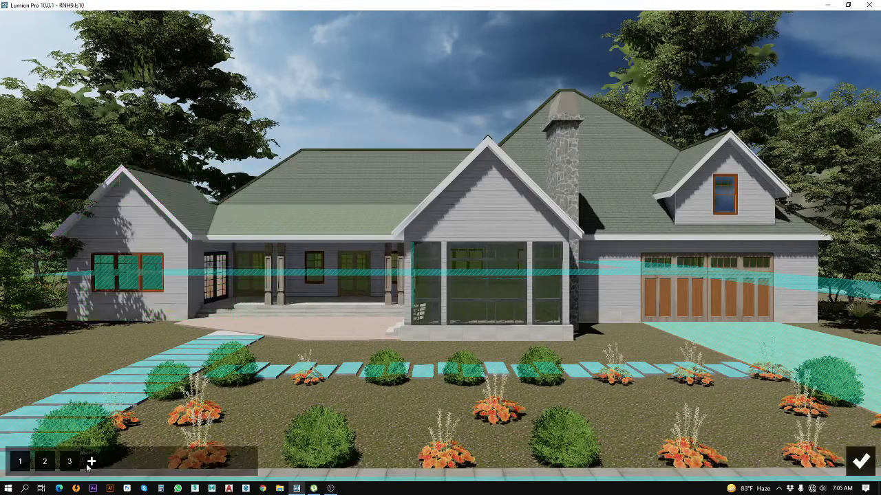
{"action": "left_click", "coordinate": [90, 462]}
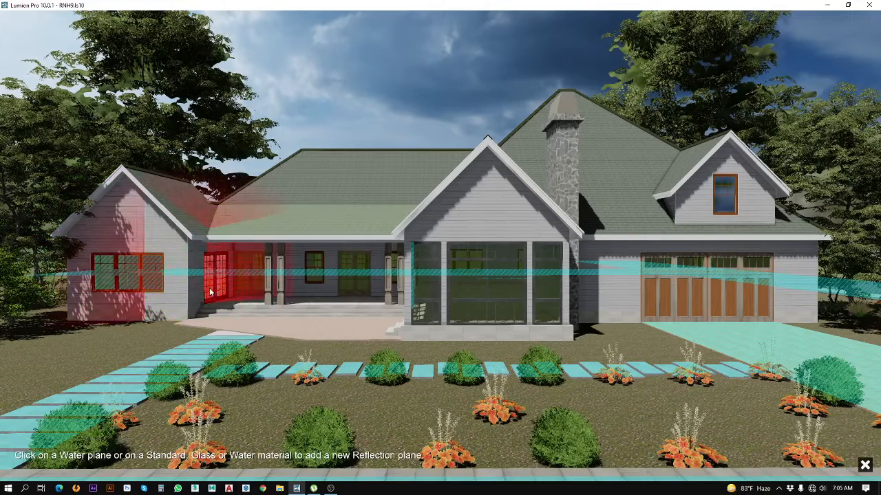
{"action": "left_click", "coordinate": [215, 276]}
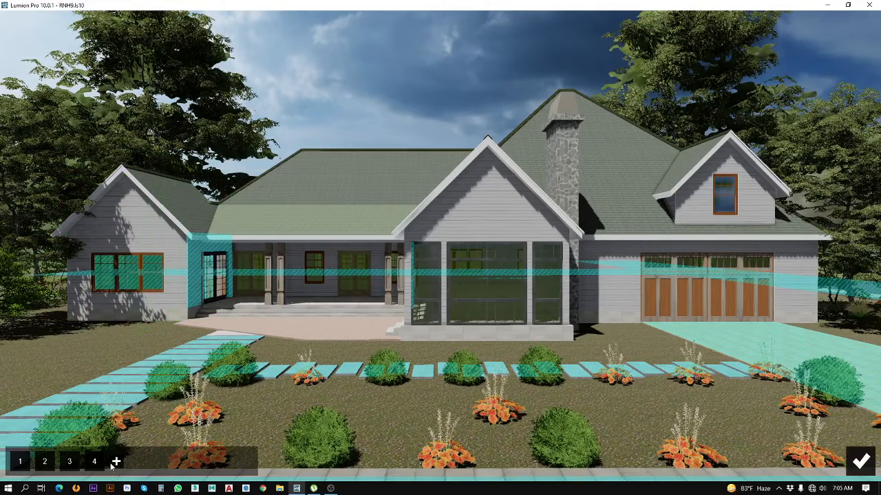
Step: Add reflection planes on the large glazed front bay, the porch's rear glass doors and the small porch window
{"action": "left_click", "coordinate": [460, 290]}
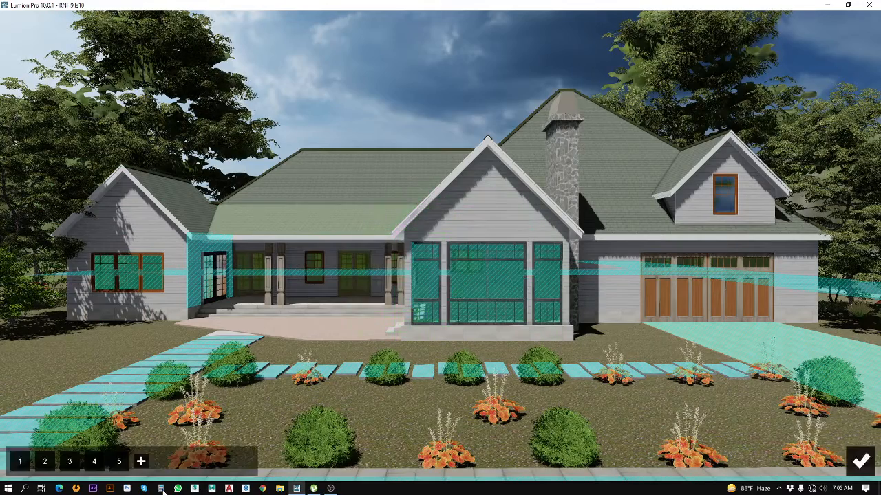
{"action": "left_click", "coordinate": [140, 461]}
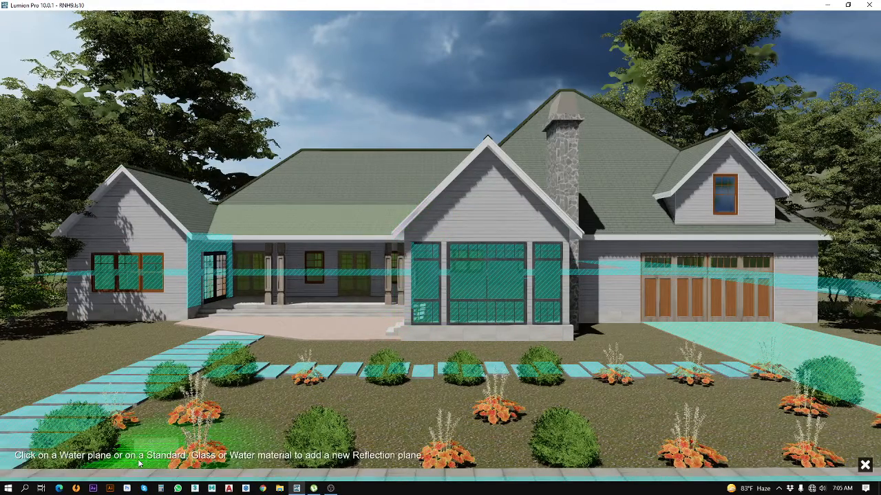
{"action": "left_click", "coordinate": [343, 285]}
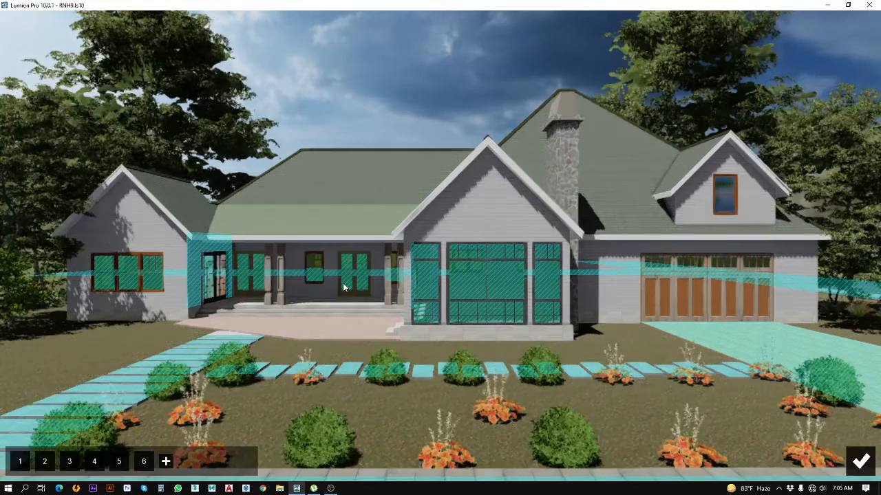
{"action": "left_click", "coordinate": [183, 461]}
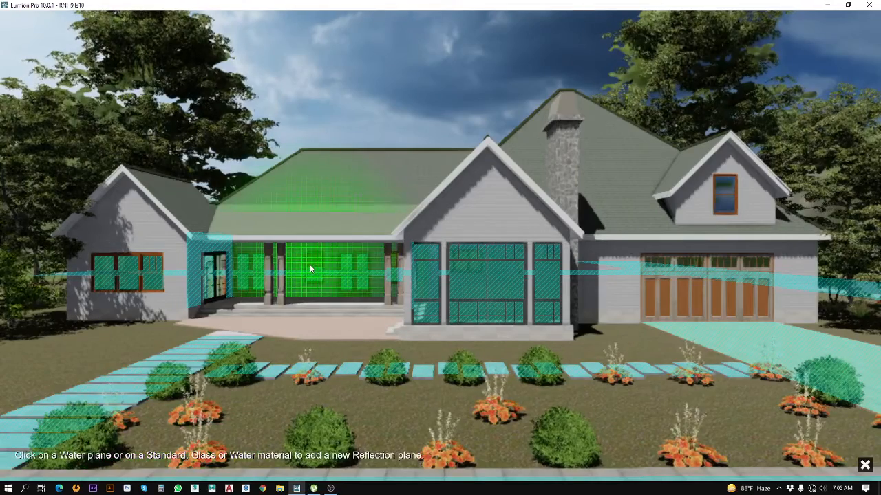
{"action": "left_click", "coordinate": [310, 265]}
Step: Add reflection planes on the dormer window and the porch's side French door glass, and save the plane edits
{"action": "left_click", "coordinate": [191, 463]}
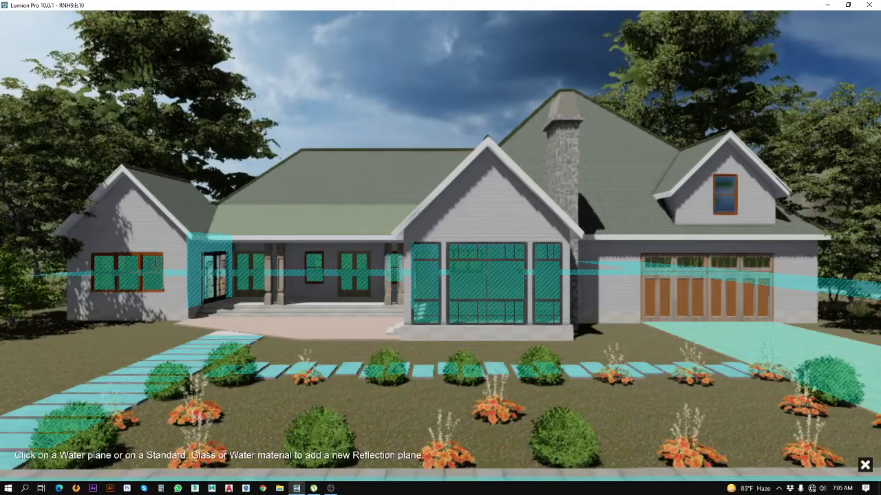
{"action": "left_click", "coordinate": [723, 192]}
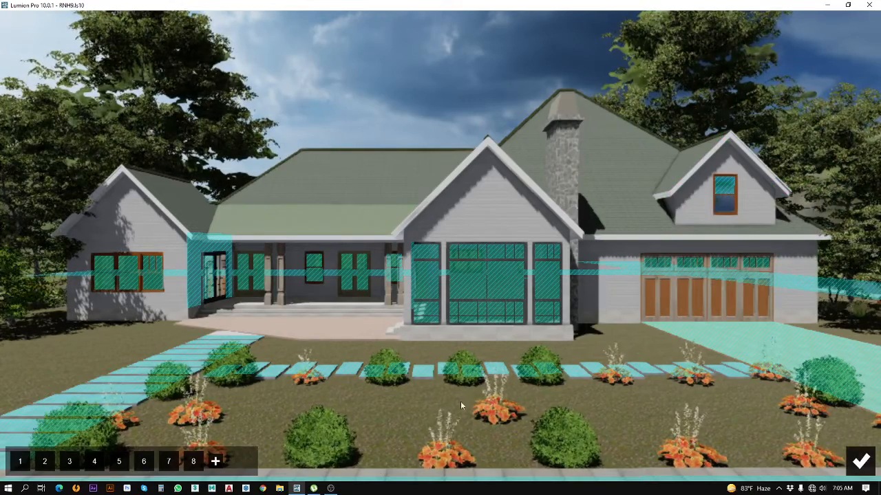
{"action": "left_click", "coordinate": [216, 462]}
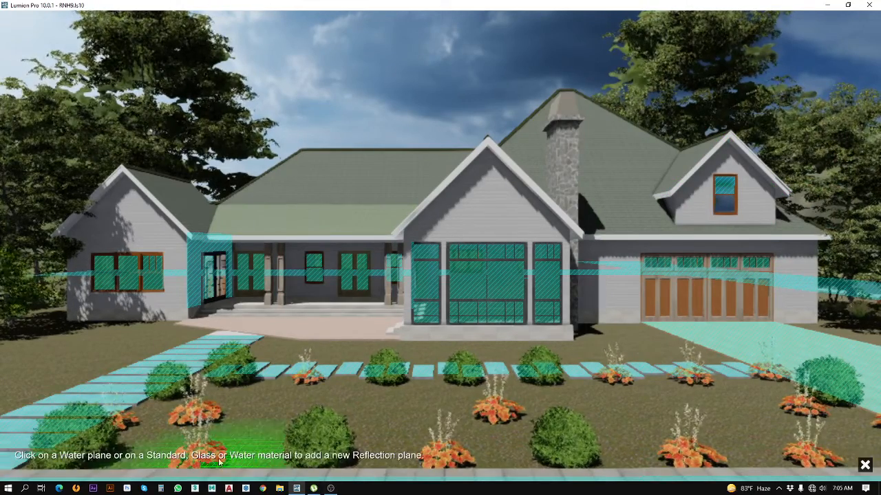
{"action": "left_click", "coordinate": [219, 265]}
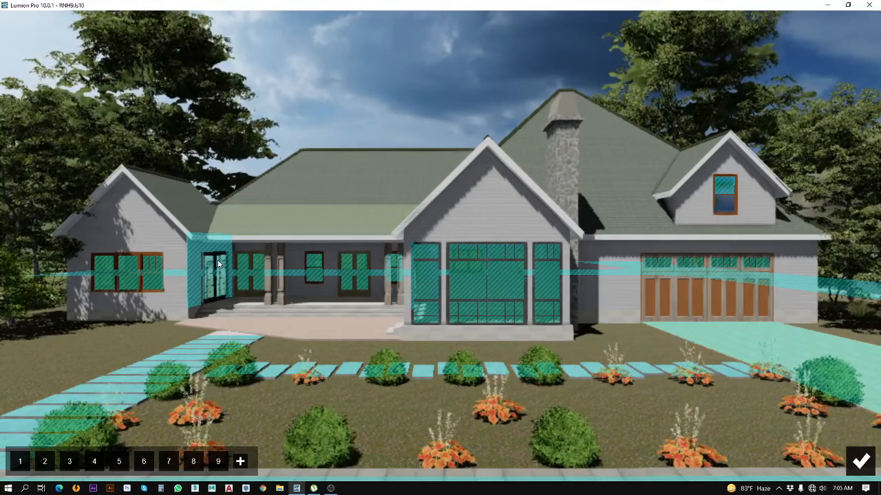
{"action": "left_click", "coordinate": [861, 463]}
{"action": "left_click", "coordinate": [861, 468]}
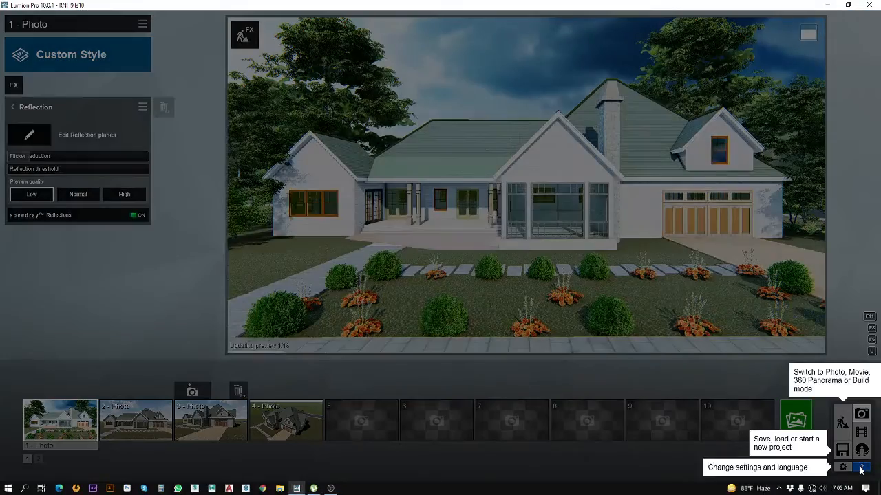
{"action": "left_click", "coordinate": [145, 273]}
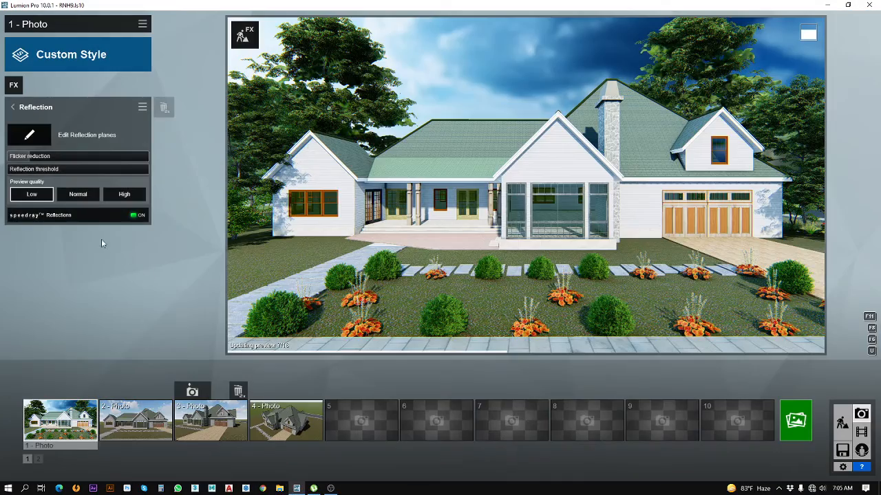
Step: Check photo 1's reflections at Normal preview quality and return the preview quality to Low
{"action": "left_click", "coordinate": [78, 196]}
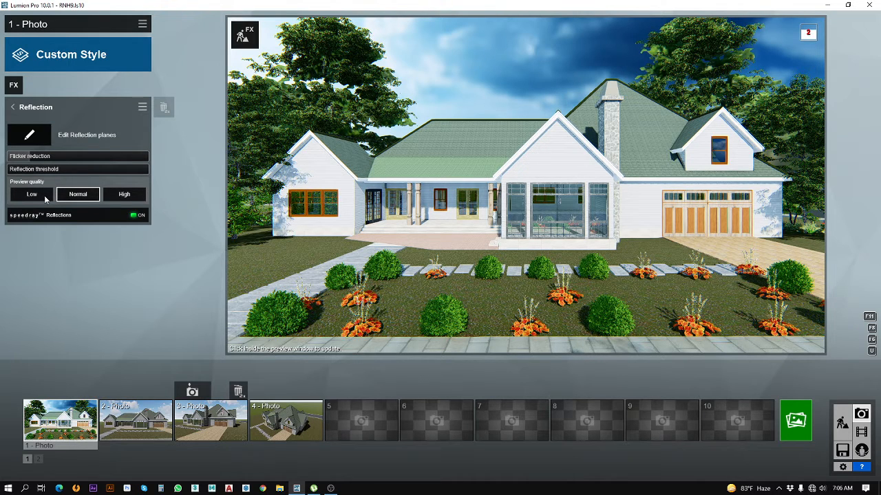
{"action": "left_click", "coordinate": [44, 196]}
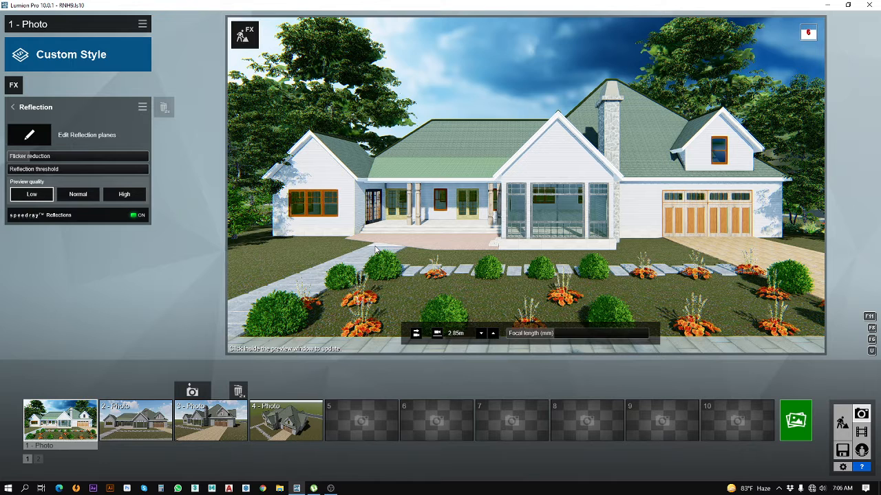
Step: In Build mode, replace the lawn's ground material with the 3D grass Wild Grass 01 and save the change
{"action": "left_click", "coordinate": [844, 421]}
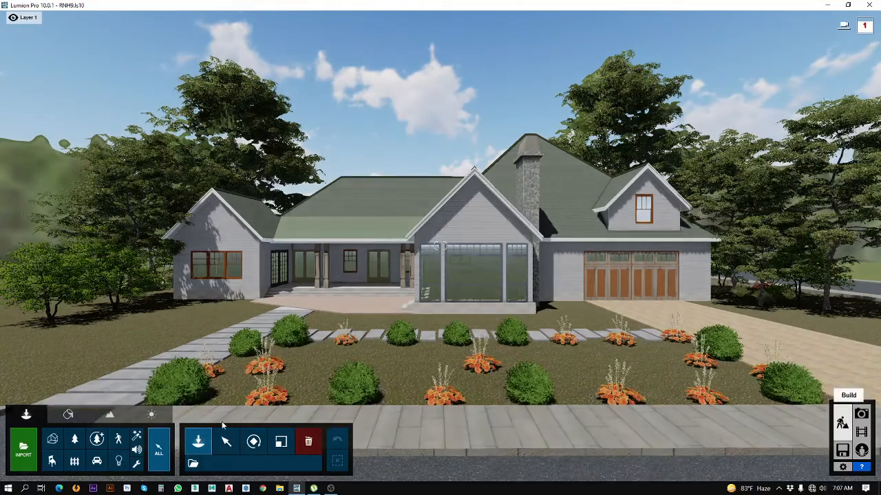
{"action": "left_click", "coordinate": [67, 414]}
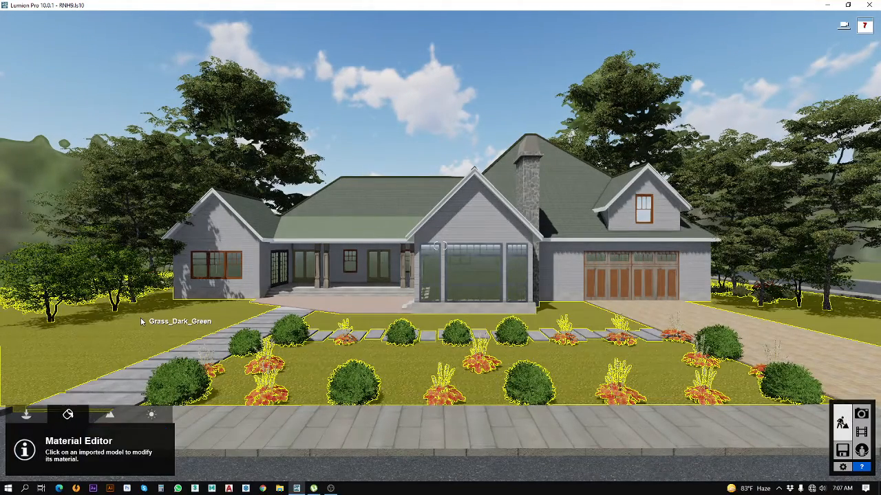
{"action": "left_click", "coordinate": [141, 322]}
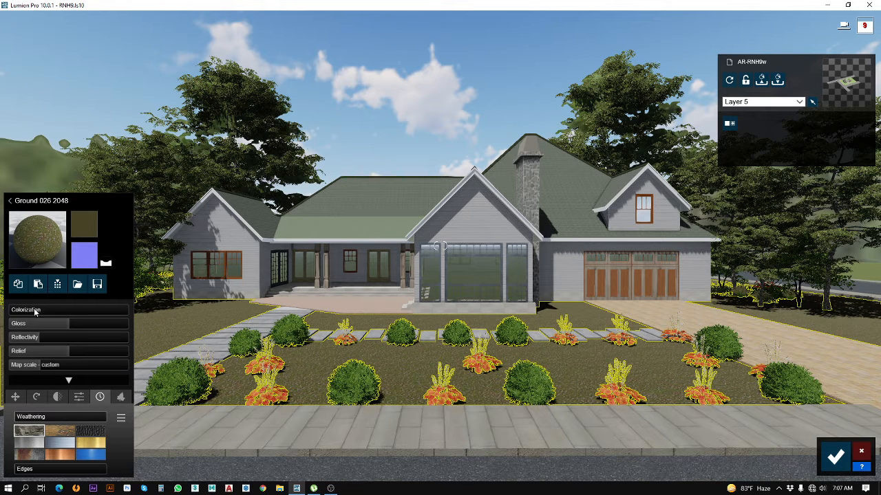
{"action": "left_click", "coordinate": [34, 252]}
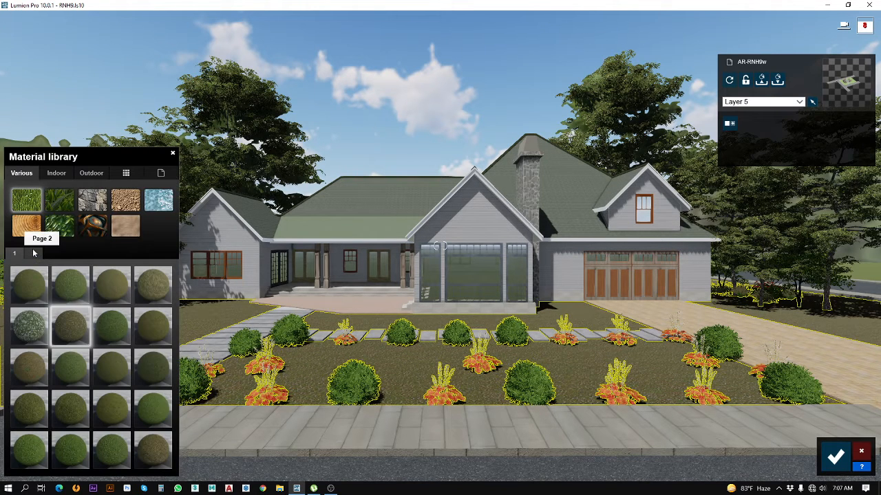
{"action": "left_click", "coordinate": [59, 200]}
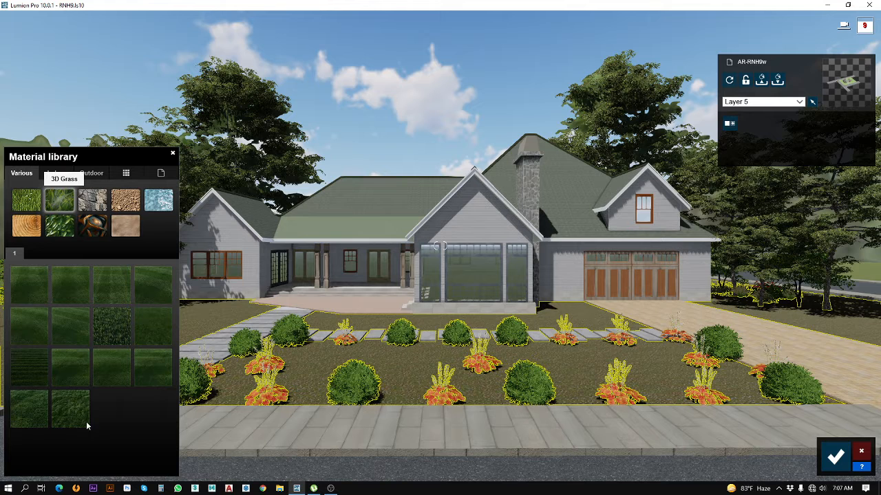
{"action": "left_click", "coordinate": [27, 418]}
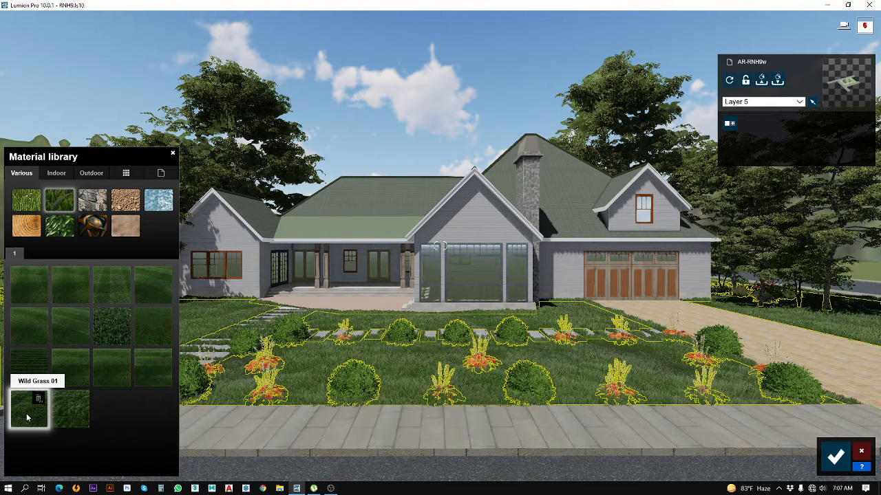
{"action": "left_click", "coordinate": [149, 333]}
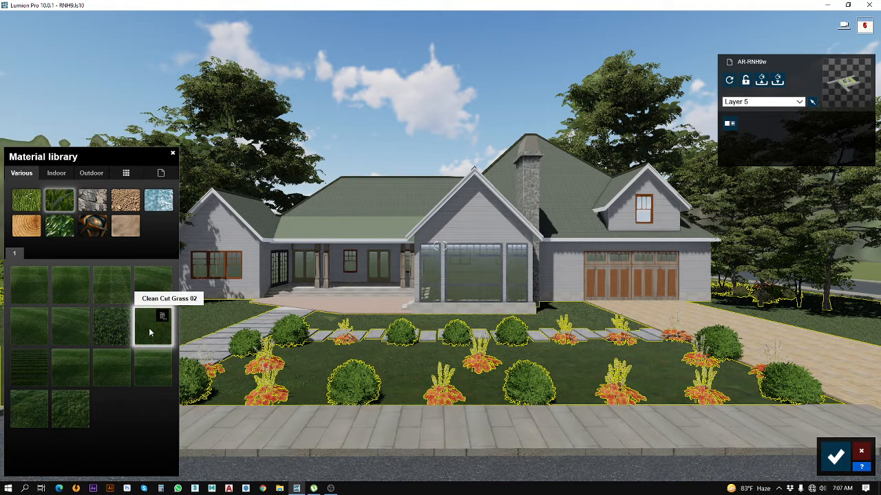
{"action": "left_click", "coordinate": [31, 417]}
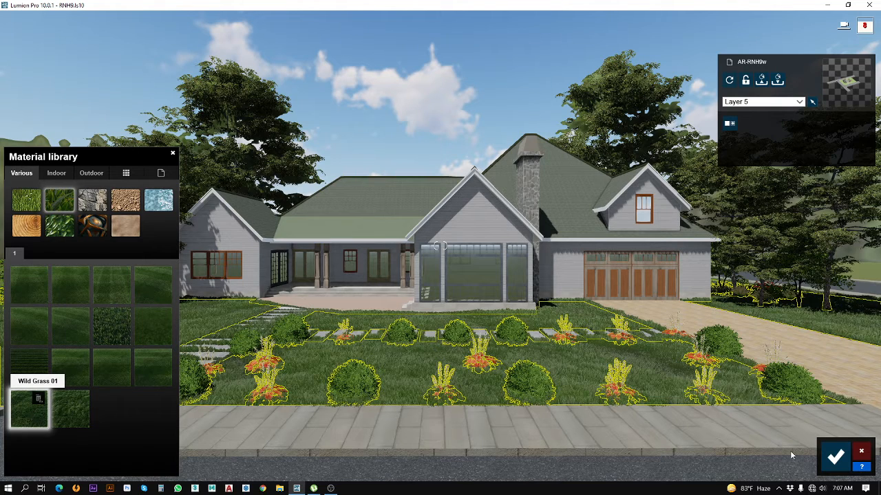
{"action": "left_click", "coordinate": [834, 458]}
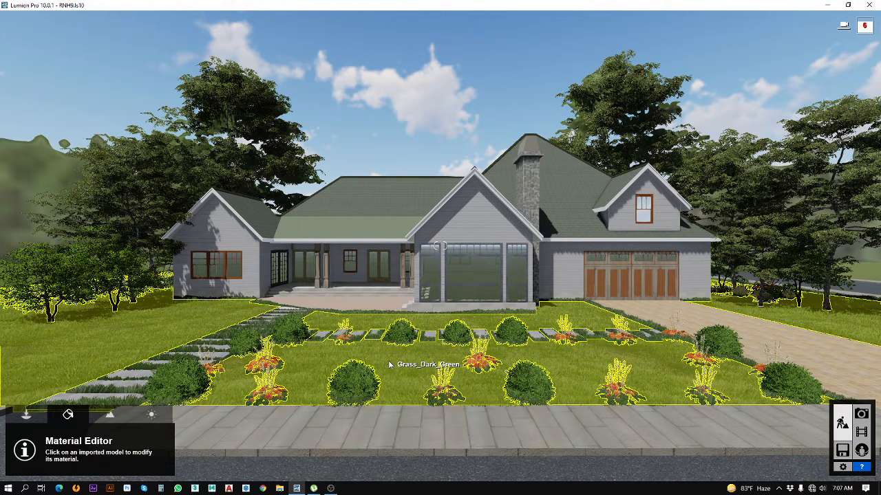
Step: Shorten the lawn's Wild Grass 01 to a grass length of 0.3 and slightly reduce its grass size
{"action": "left_click", "coordinate": [390, 365]}
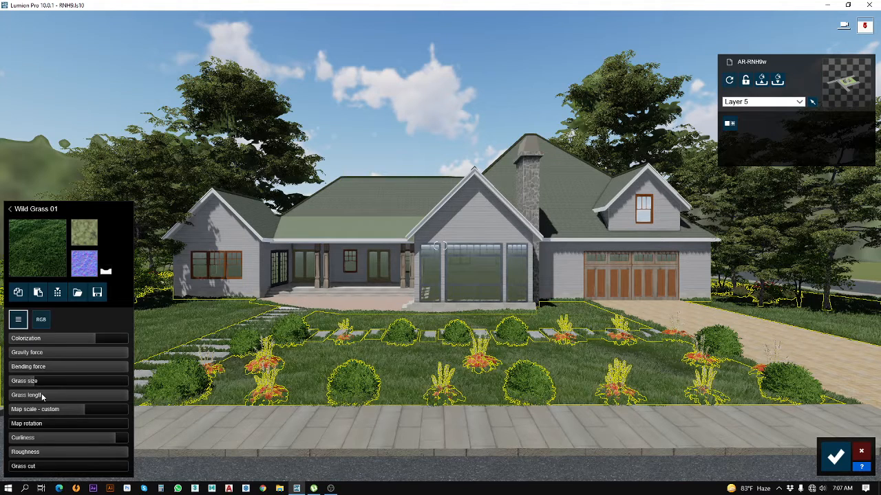
{"action": "left_click", "coordinate": [41, 395]}
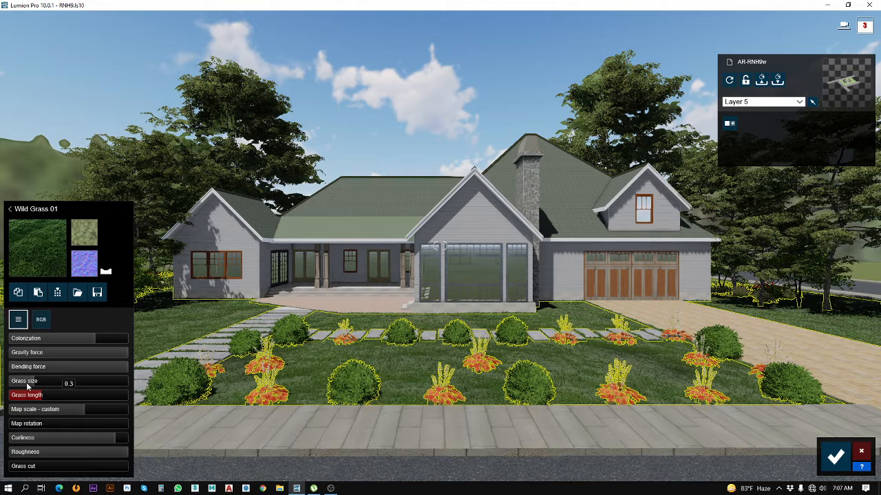
{"action": "left_click", "coordinate": [28, 384]}
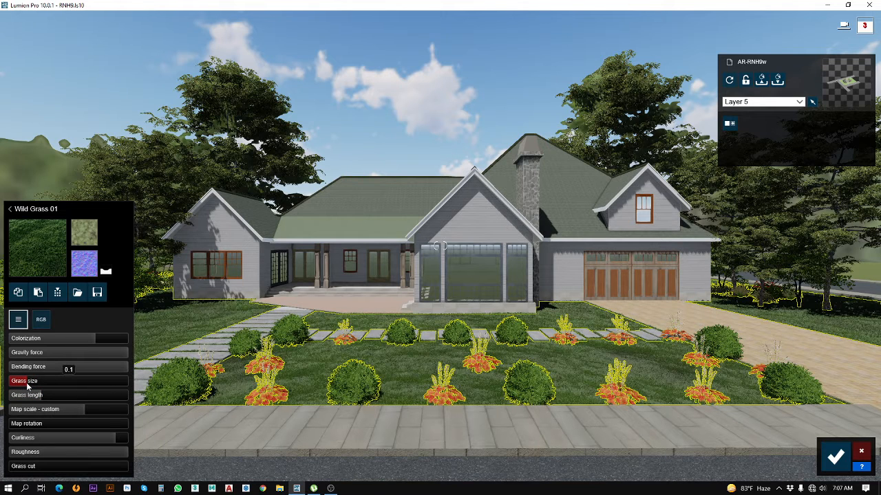
Step: View the Wild Grass 01 colour settings, save the lawn's material changes and save the project
{"action": "left_click", "coordinate": [37, 324]}
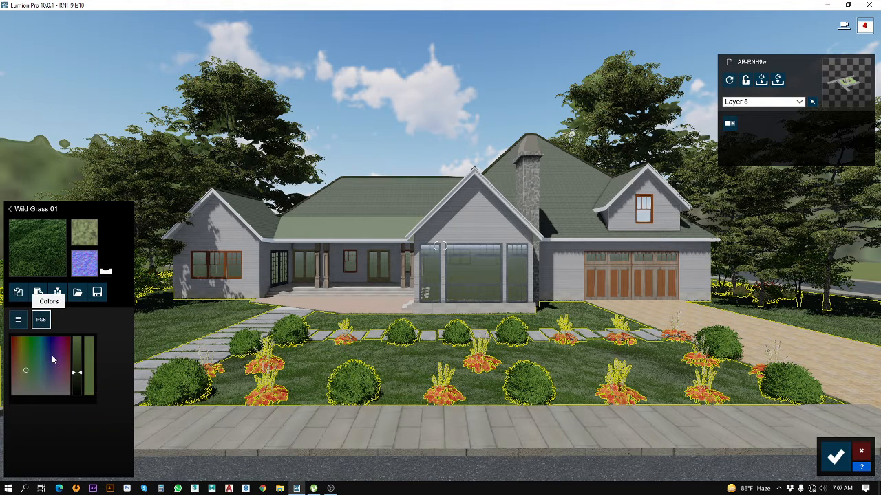
{"action": "left_click", "coordinate": [835, 458]}
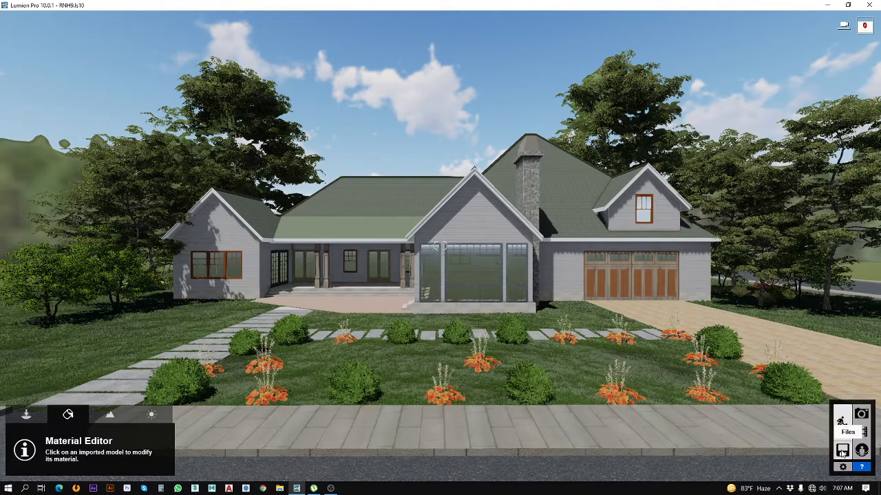
{"action": "left_click", "coordinate": [842, 452]}
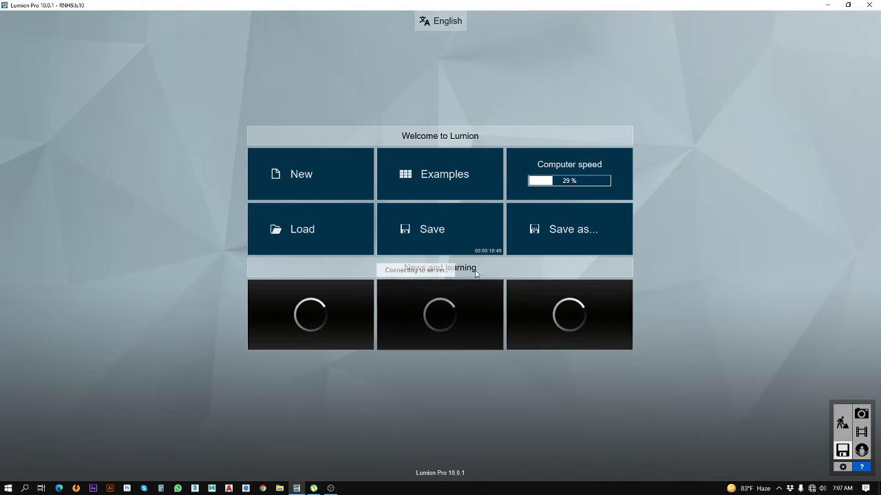
{"action": "left_click", "coordinate": [447, 242]}
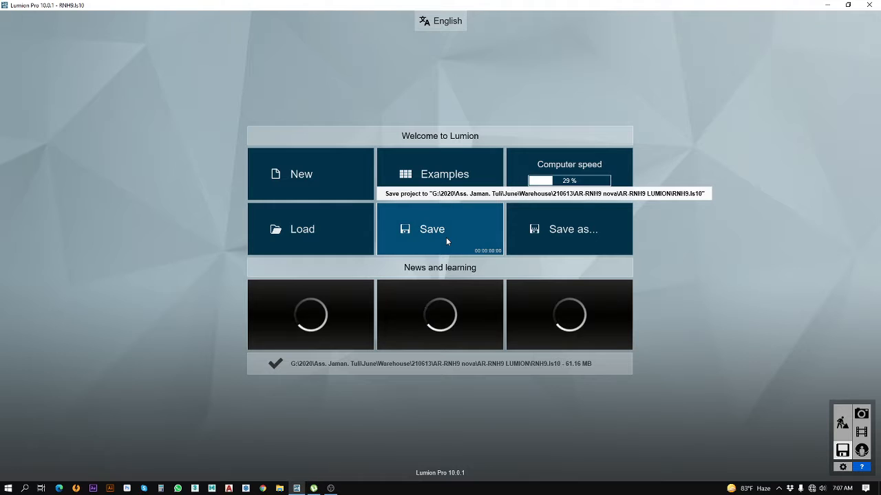
Step: Return to Photo mode, restore photo 1's camera and preview its reflections at Normal quality
{"action": "left_click", "coordinate": [860, 413]}
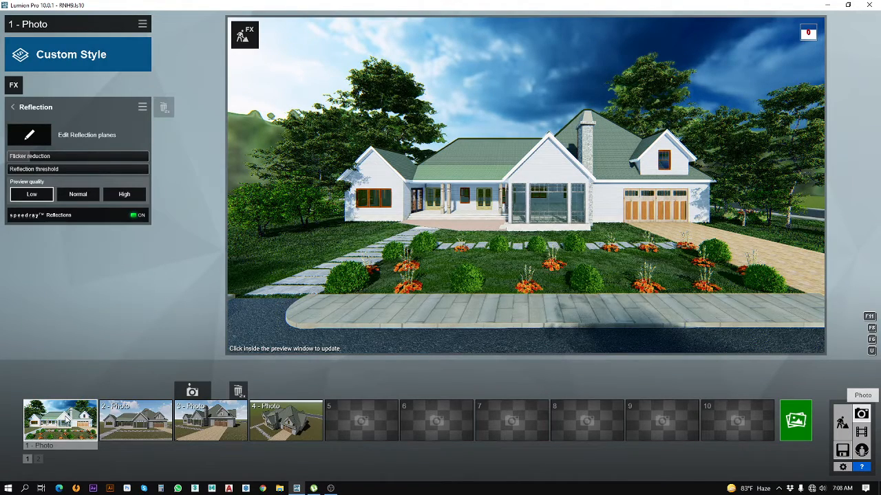
{"action": "left_click", "coordinate": [90, 425]}
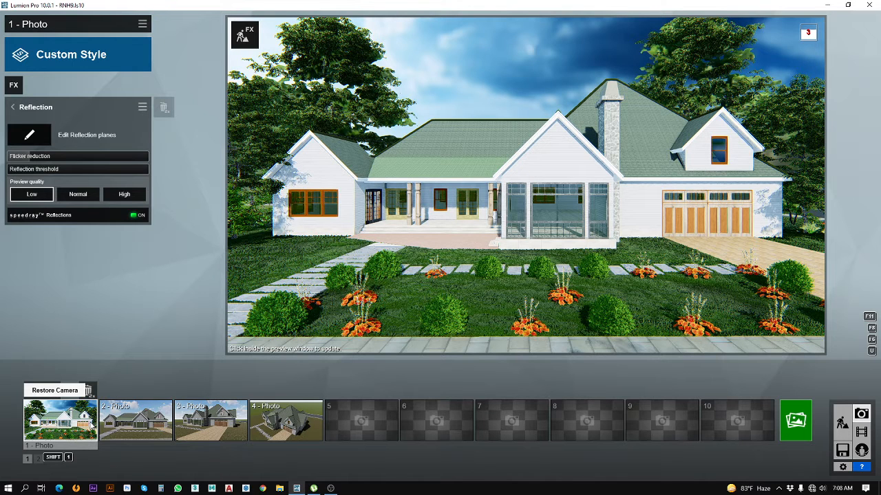
{"action": "left_click", "coordinate": [80, 196]}
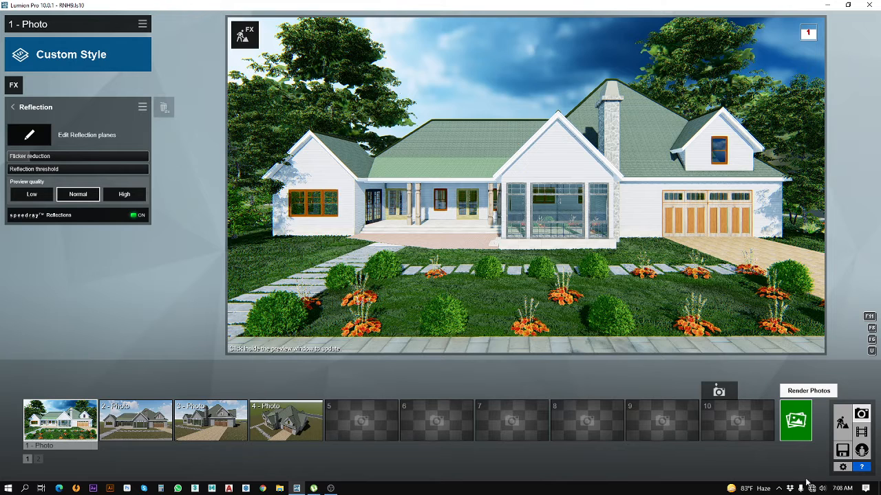
Step: Look at the render options for the current shot, close them, and return the Reflection effect's preview quality to Low
{"action": "left_click", "coordinate": [800, 426]}
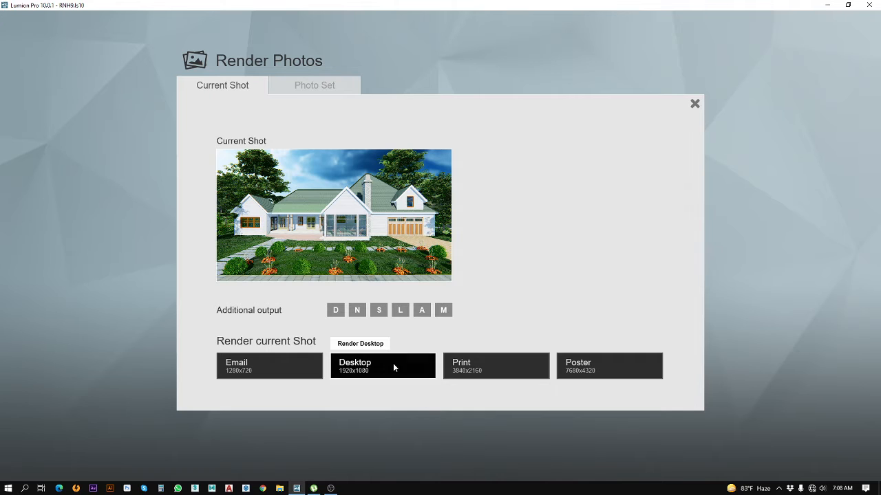
{"action": "left_click", "coordinate": [694, 103]}
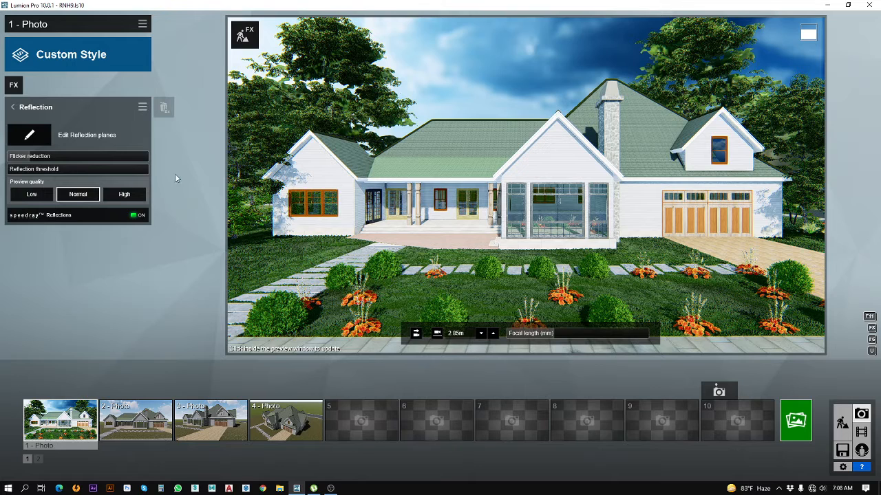
{"action": "left_click", "coordinate": [38, 197]}
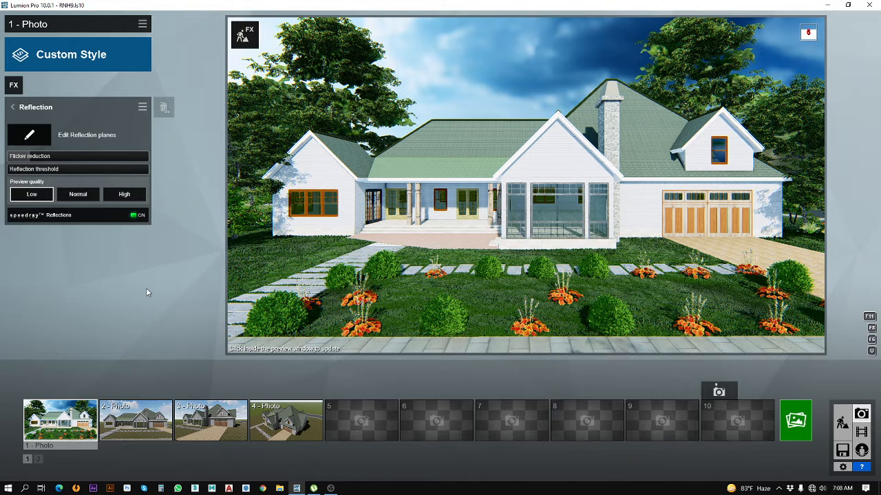
{"action": "left_click", "coordinate": [16, 110]}
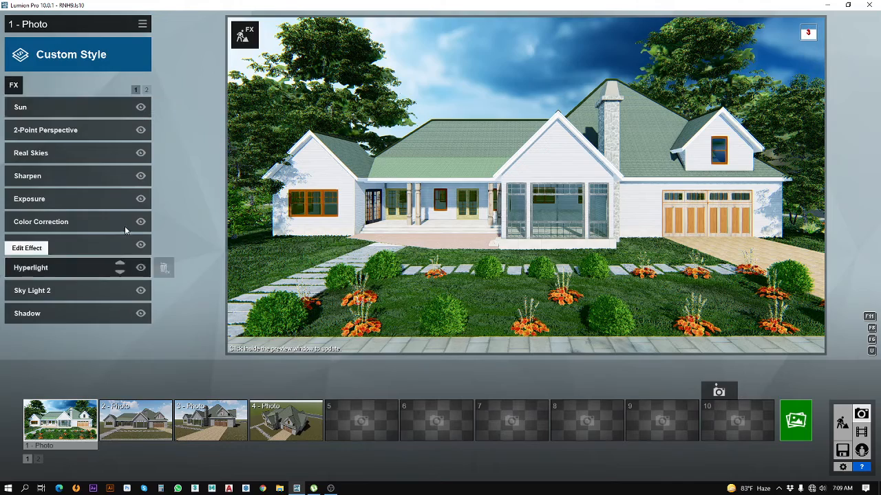
Step: In Build mode, replace the lawn's Wild Grass 01 with the 2D grass material Ground 022 2048 and save the change
{"action": "left_click", "coordinate": [839, 424]}
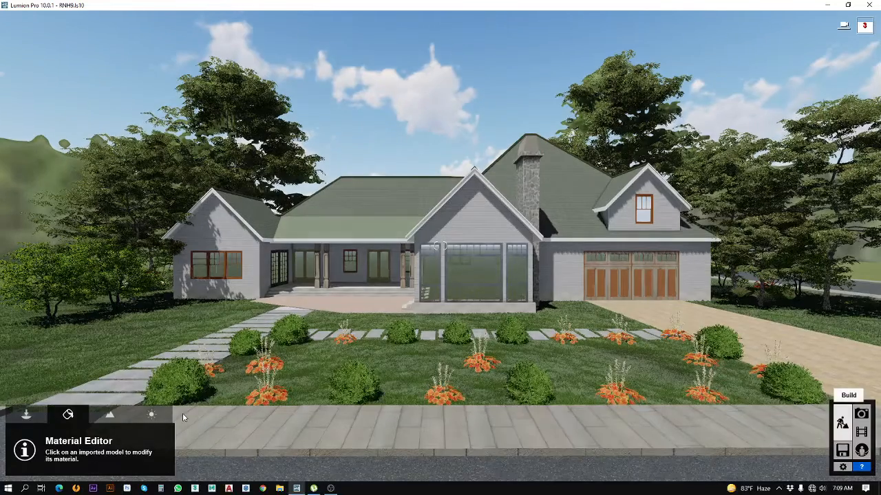
{"action": "left_click", "coordinate": [329, 371]}
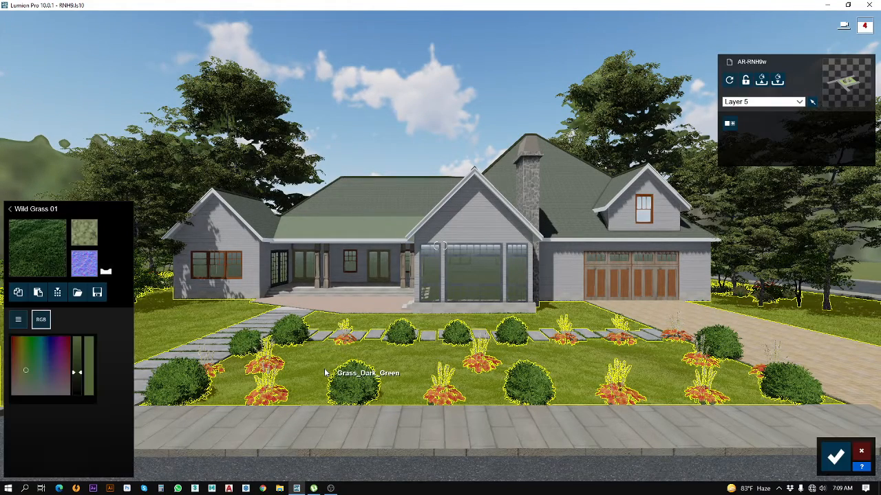
{"action": "left_click", "coordinate": [19, 232]}
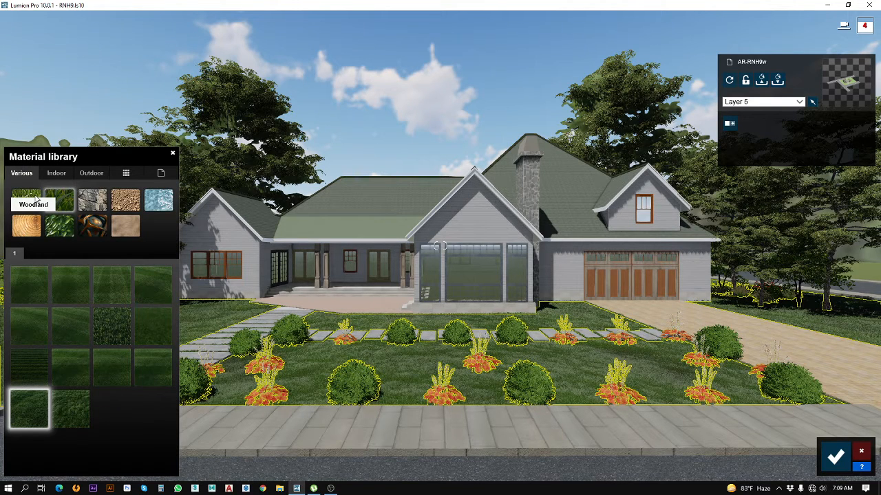
{"action": "left_click", "coordinate": [35, 198]}
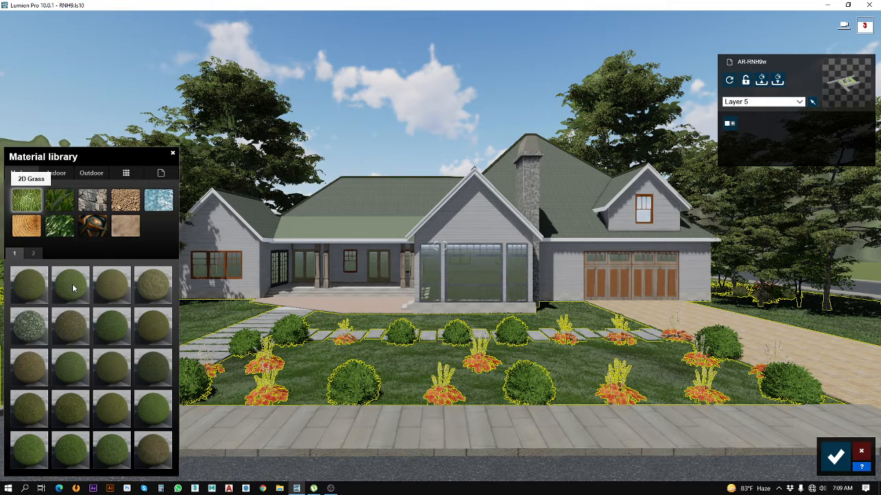
{"action": "left_click", "coordinate": [71, 286]}
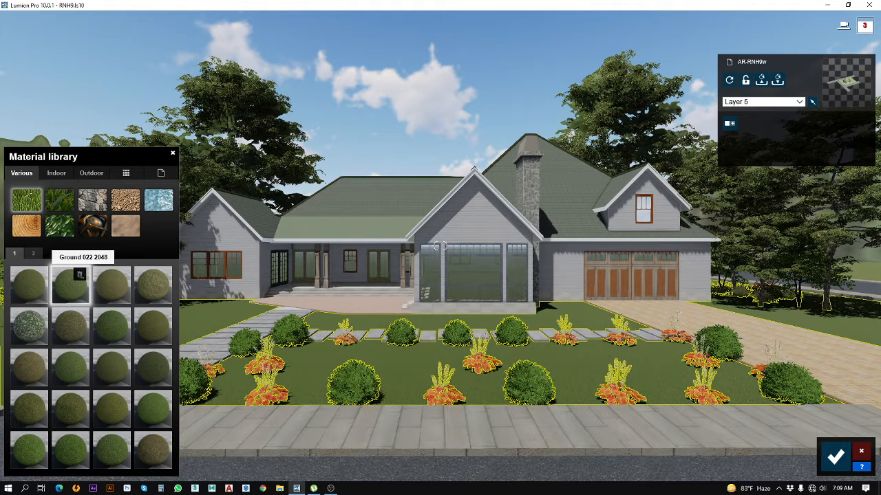
{"action": "left_click", "coordinate": [835, 457]}
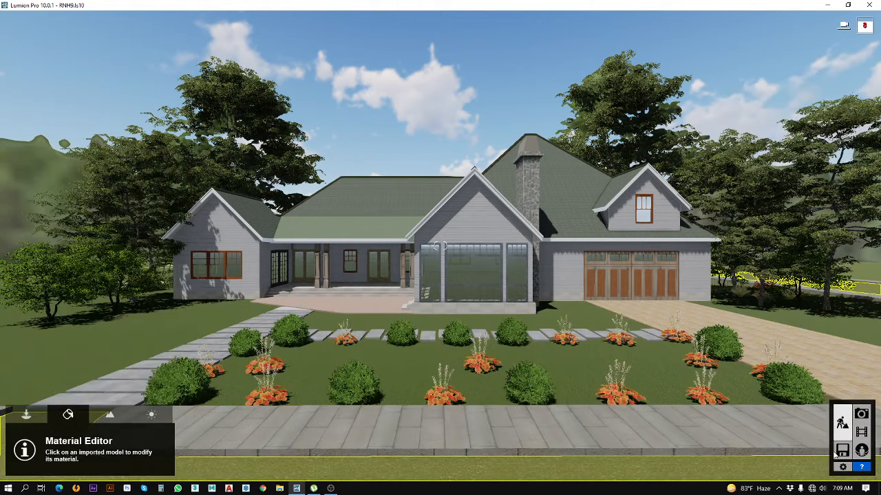
Step: In Photo mode, copy all effects from photo 1 and paste them onto photo 3
{"action": "left_click", "coordinate": [860, 413]}
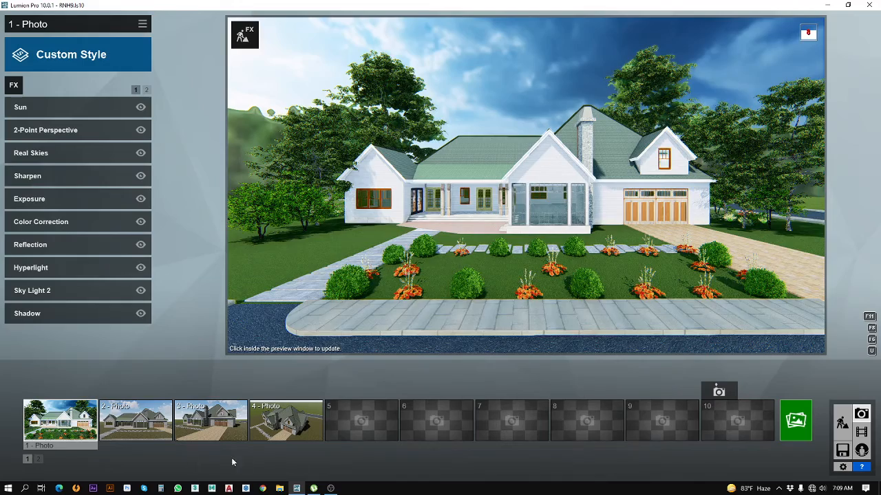
{"action": "left_click", "coordinate": [142, 26]}
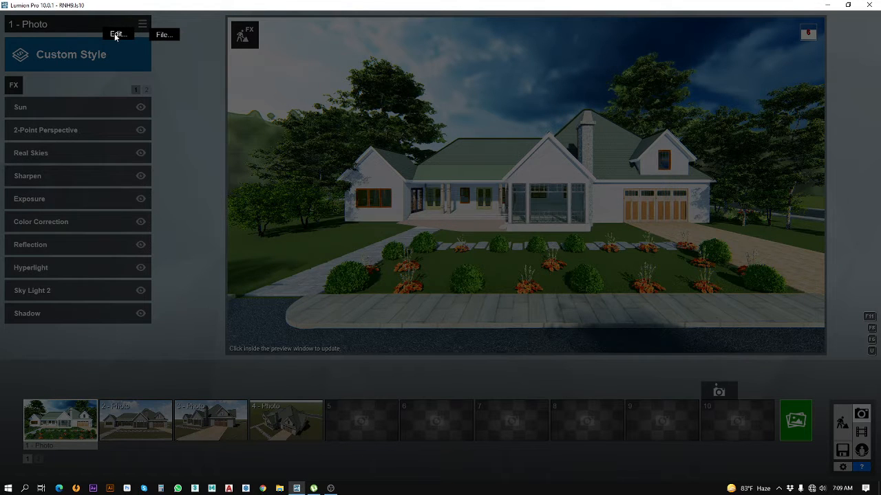
{"action": "left_click", "coordinate": [115, 36]}
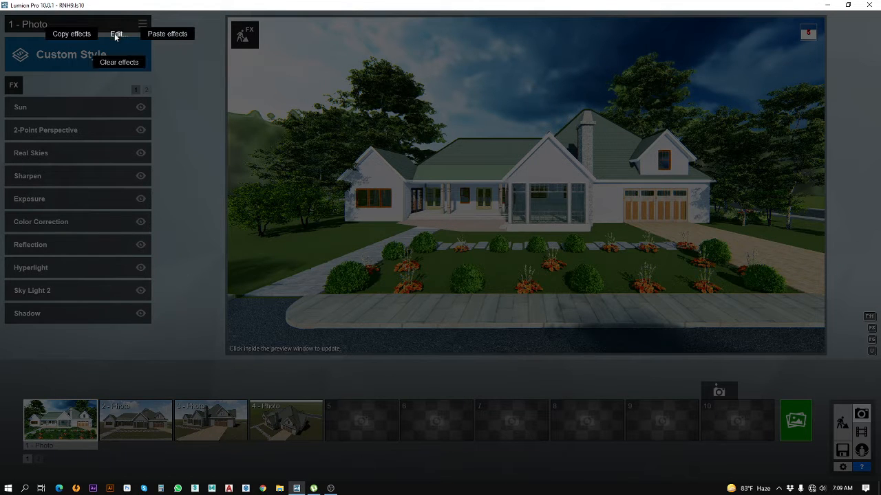
{"action": "left_click", "coordinate": [71, 33]}
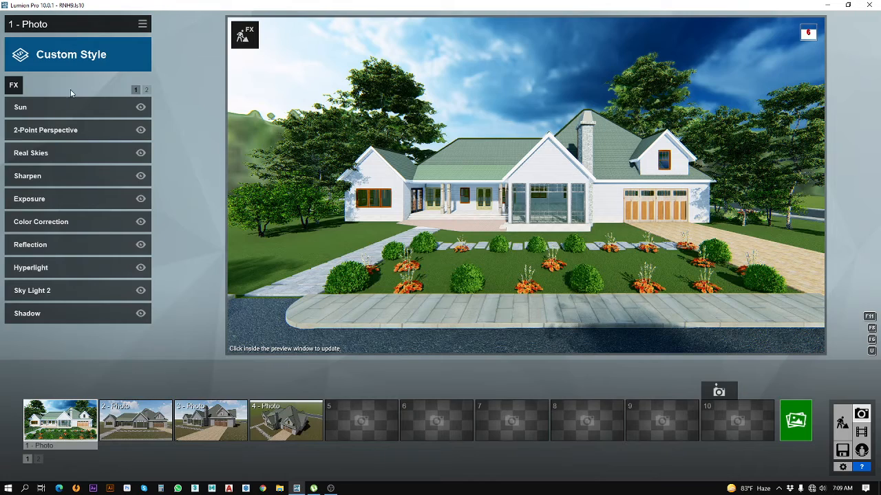
{"action": "left_click", "coordinate": [205, 423]}
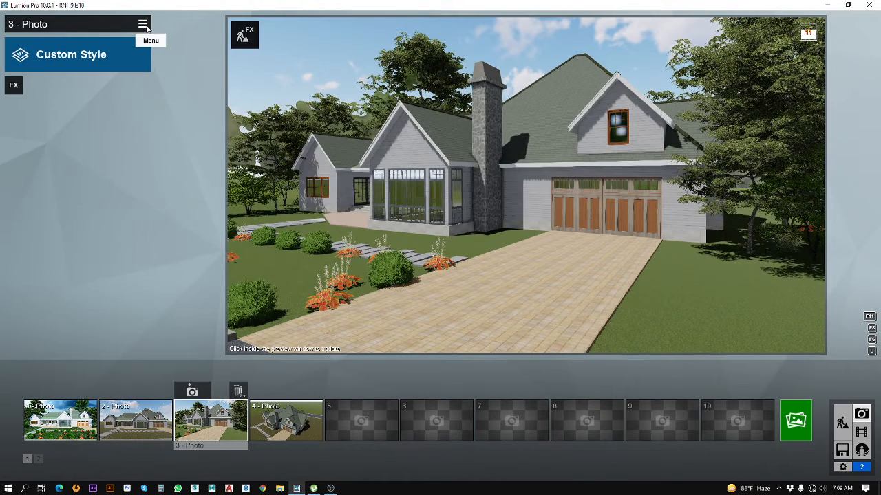
{"action": "left_click", "coordinate": [143, 25]}
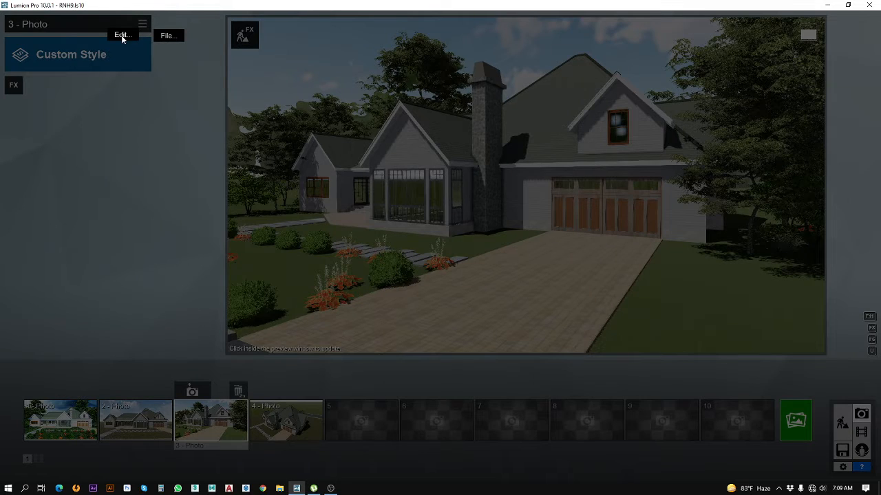
{"action": "left_click", "coordinate": [121, 35]}
{"action": "left_click", "coordinate": [165, 34]}
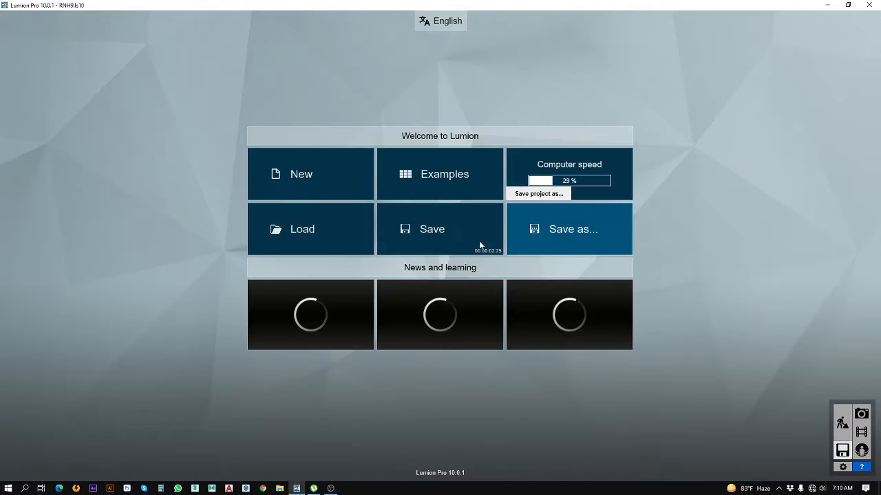
Step: Save the project to its existing file and return to Photo mode
{"action": "left_click", "coordinate": [438, 229]}
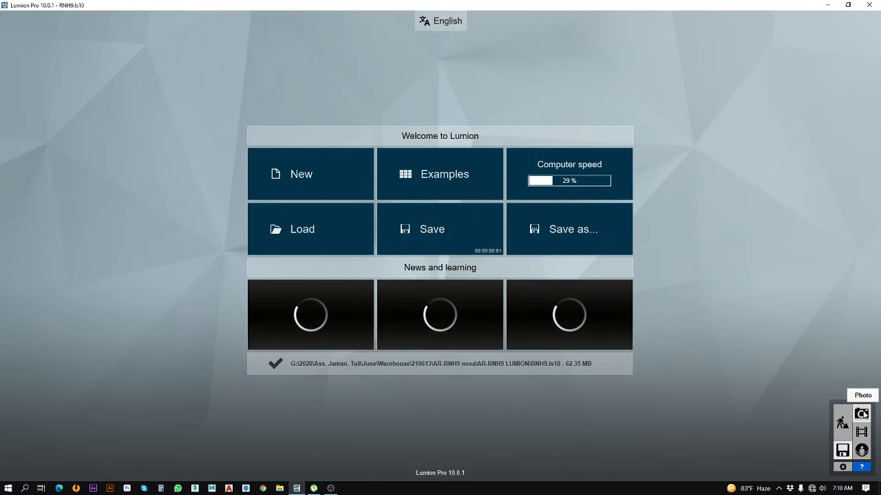
{"action": "left_click", "coordinate": [861, 414]}
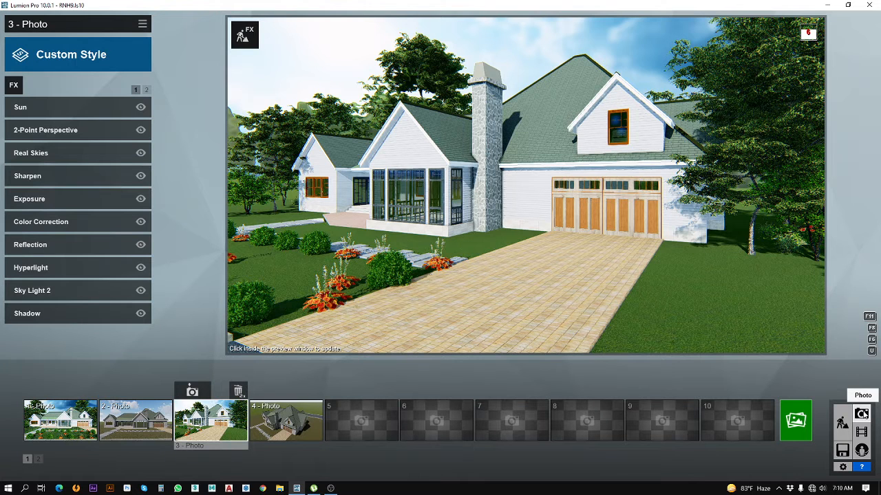
{"action": "left_click", "coordinate": [331, 488]}
{"action": "left_click", "coordinate": [575, 300]}
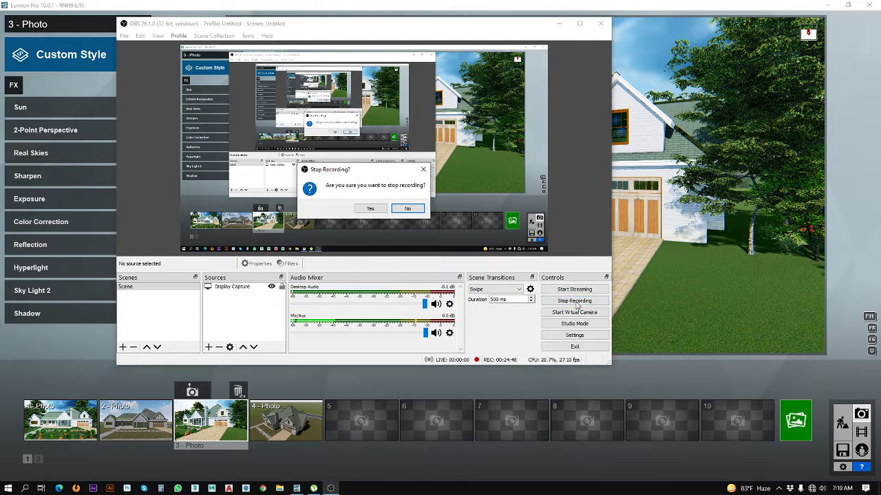